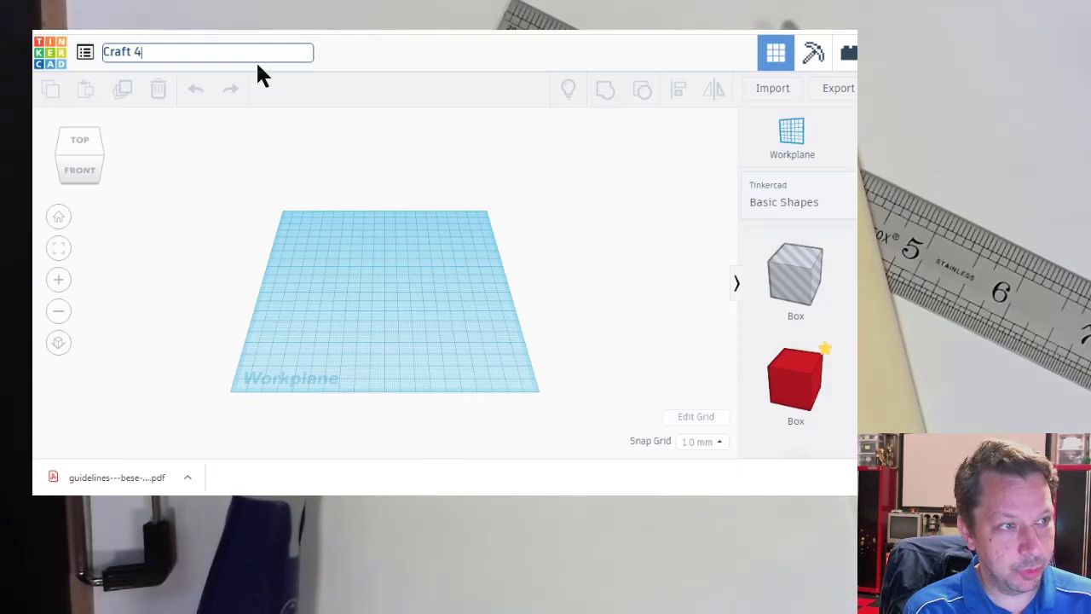
Name the design Craft 4 Form and place a solid red box near the centre of the workplane
{"action": "key", "text": "Return"}
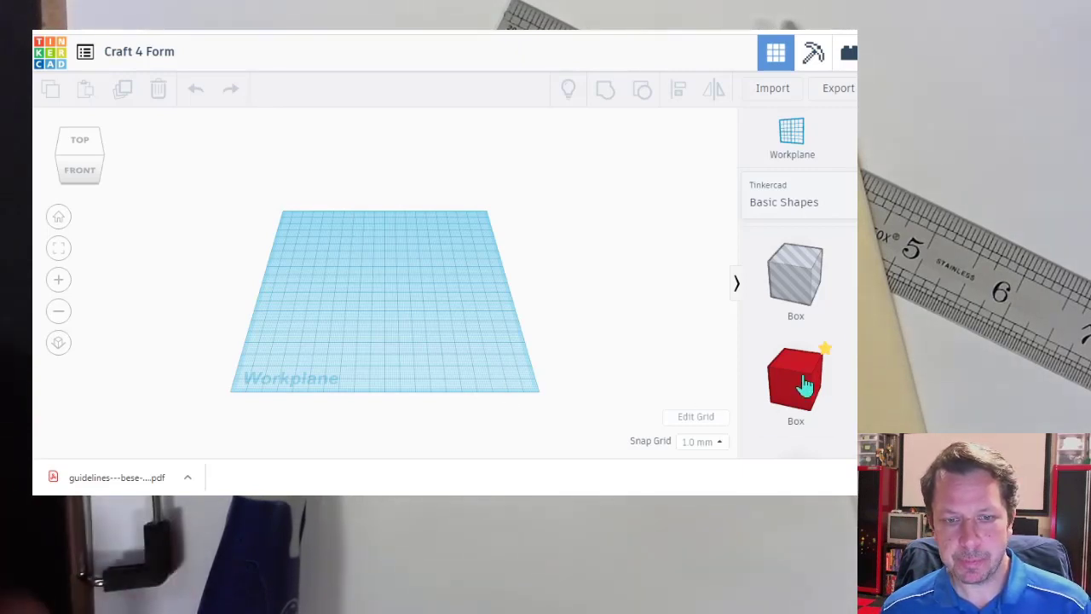
{"action": "left_click_drag", "start_coordinate": [800, 385], "coordinate": [388, 292]}
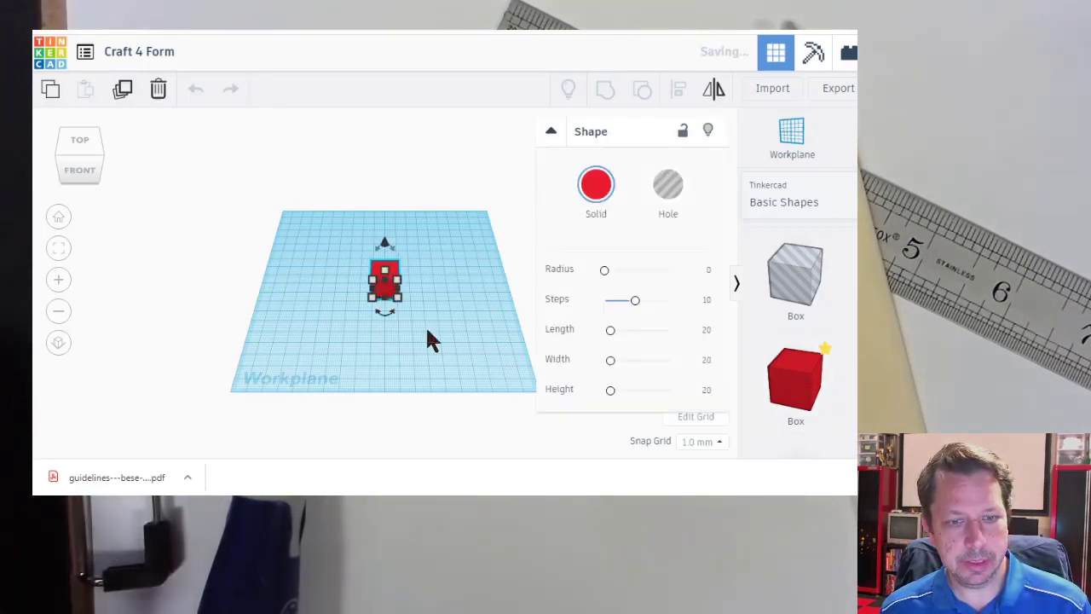
{"action": "left_click", "coordinate": [511, 170]}
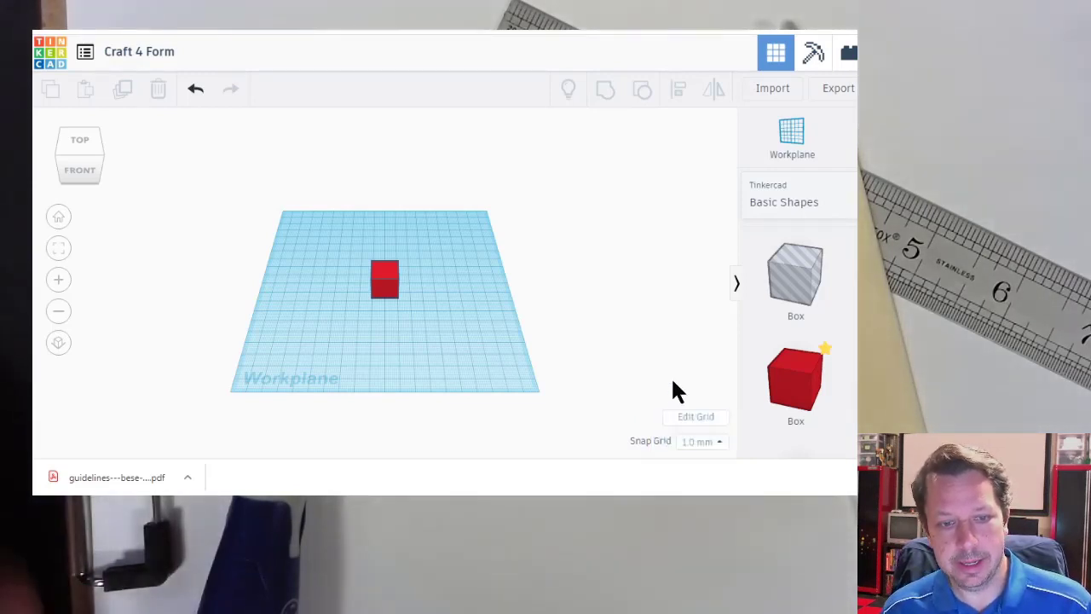
Switch the workplane grid units to inches with the Default preset
{"action": "left_click", "coordinate": [687, 419]}
{"action": "left_click", "coordinate": [445, 204]}
{"action": "left_click", "coordinate": [413, 248]}
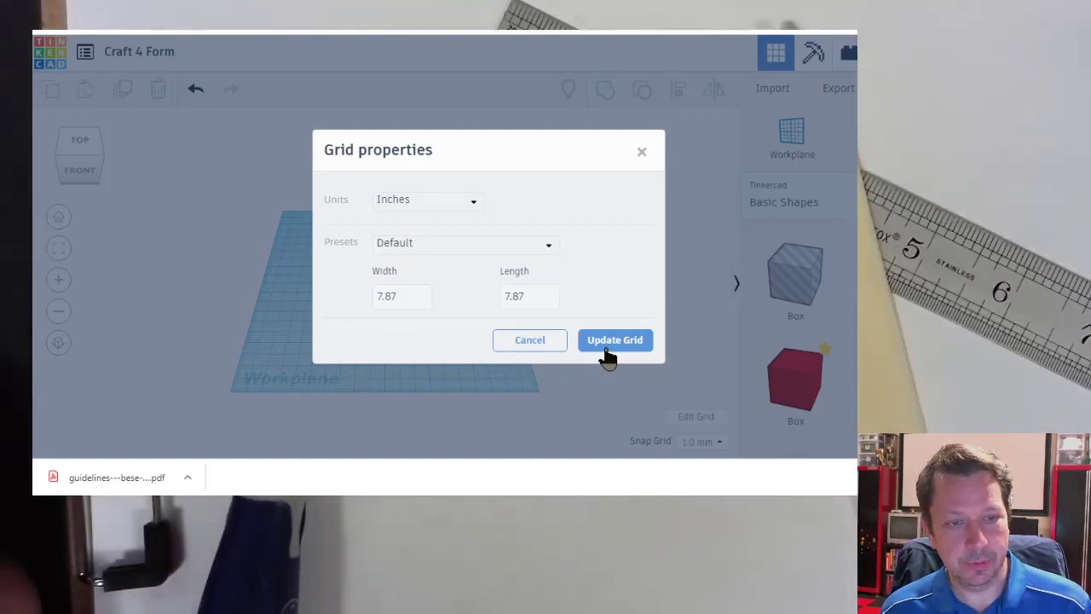
{"action": "left_click", "coordinate": [605, 345]}
Set the width and length of the red box's base to 2 inches each
{"action": "scroll", "coordinate": [396, 298], "scroll_direction": "up", "scroll_amount": 5}
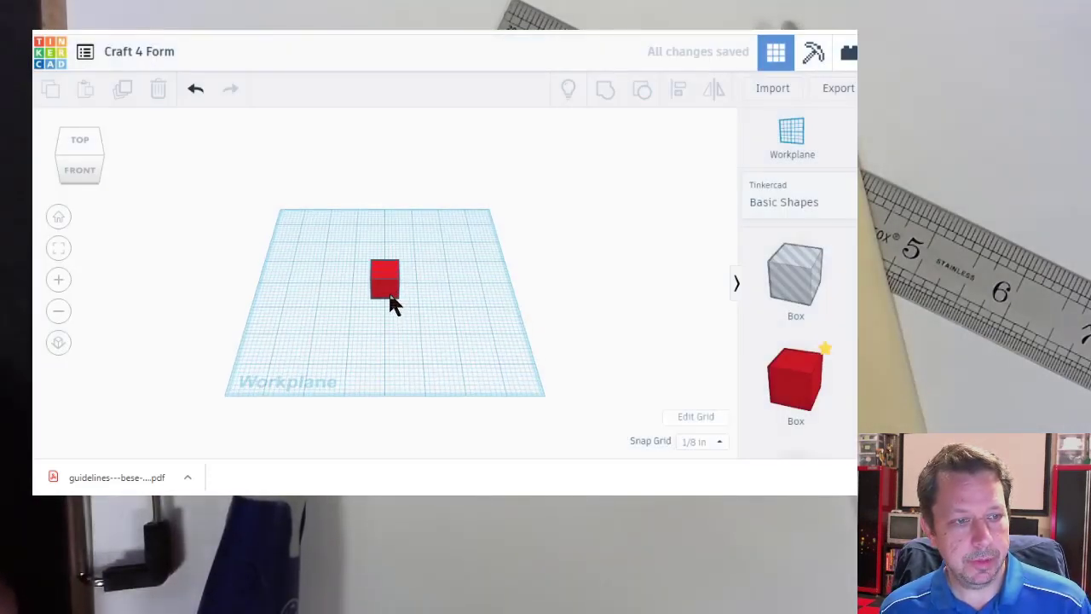
{"action": "left_click", "coordinate": [399, 314]}
{"action": "mouse_move", "coordinate": [429, 336]}
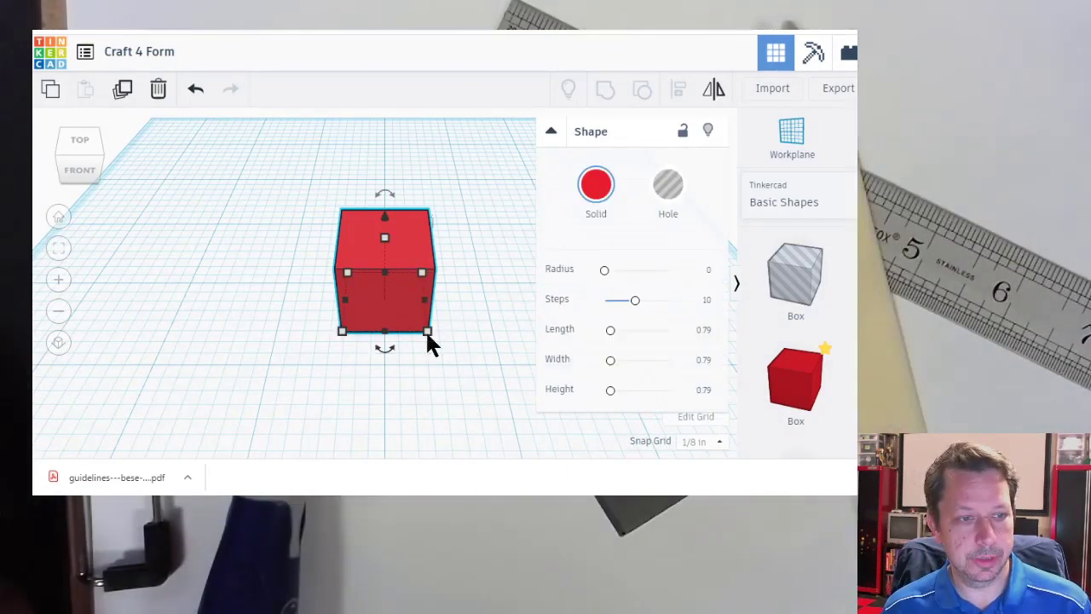
{"action": "left_click", "coordinate": [386, 395]}
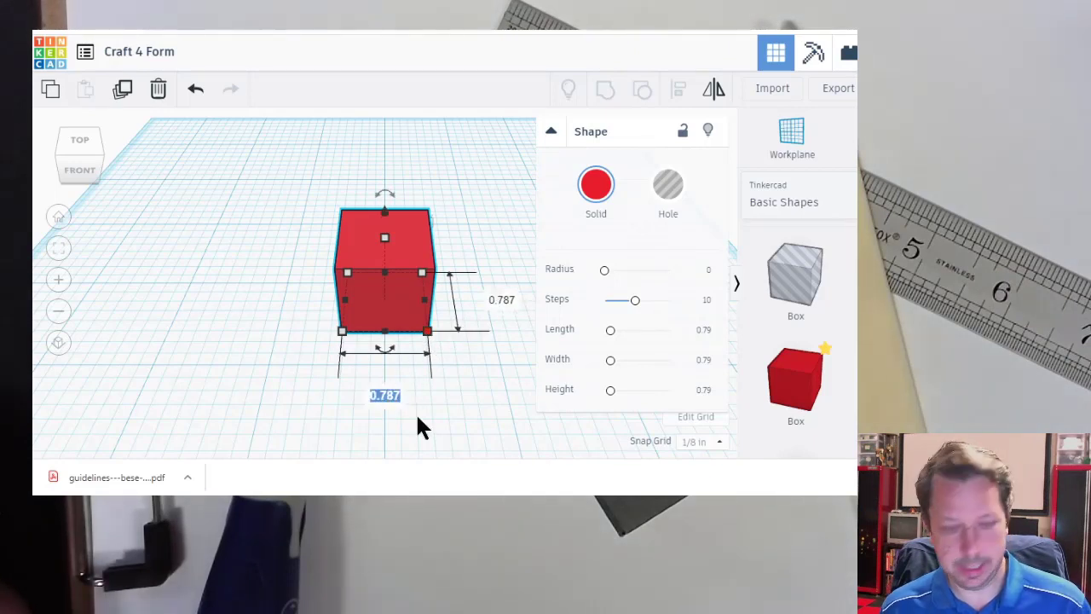
{"action": "type", "text": "2"}
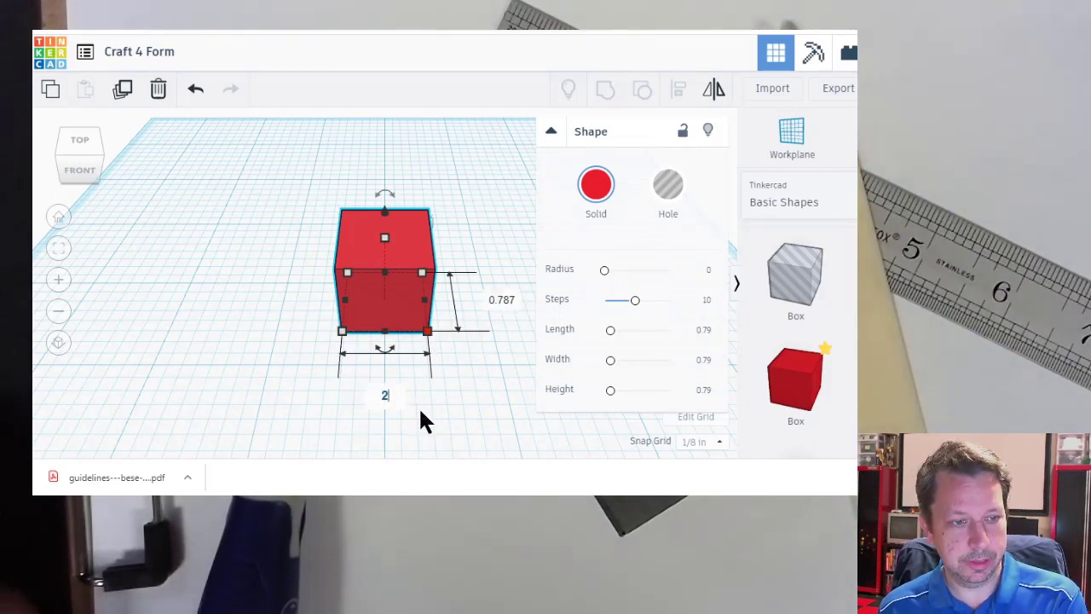
{"action": "key", "text": "Return"}
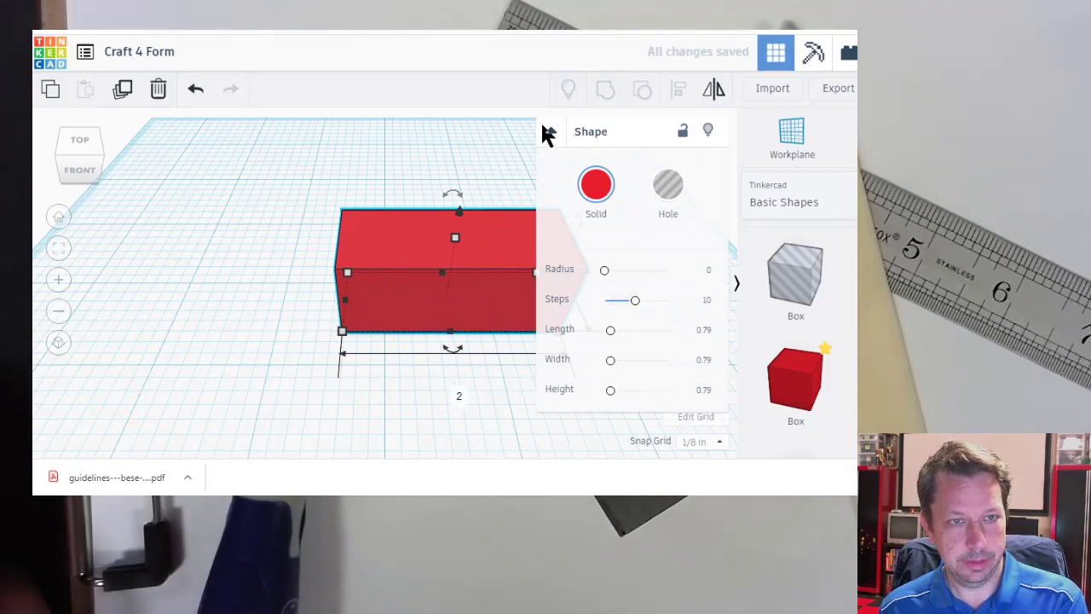
{"action": "left_click", "coordinate": [621, 300]}
{"action": "type", "text": "2"}
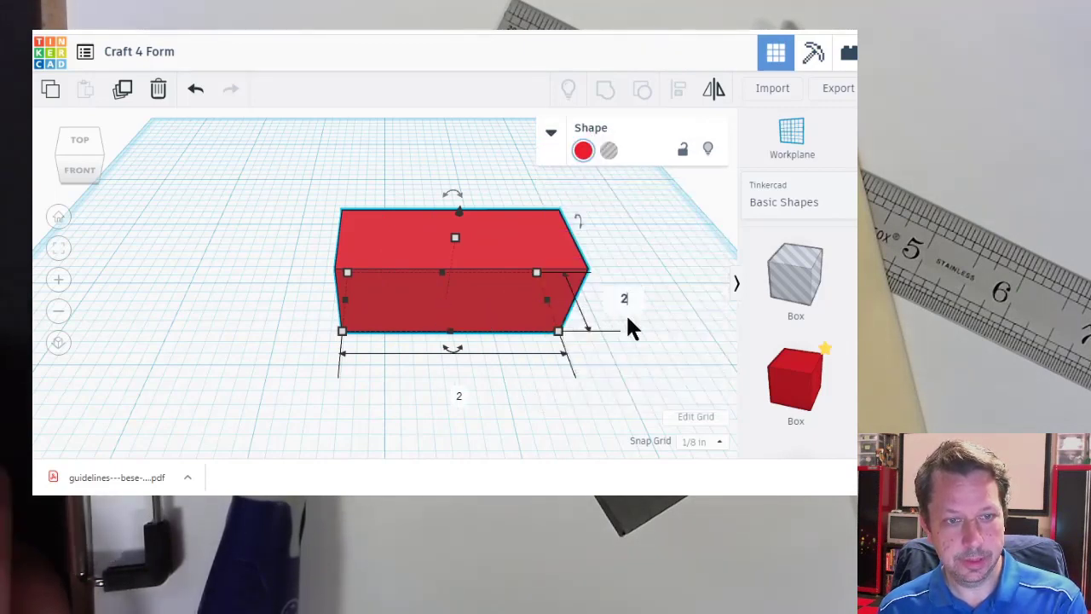
{"action": "key", "text": "Return"}
Set the red box's height to 2 inches
{"action": "mouse_move", "coordinate": [465, 288]}
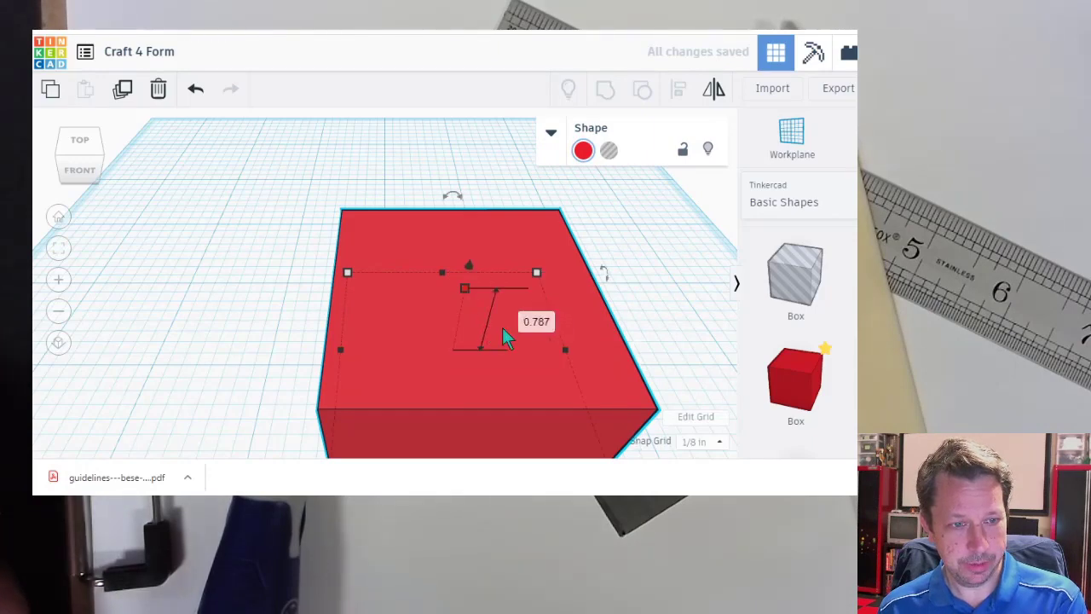
{"action": "left_click", "coordinate": [527, 323]}
{"action": "type", "text": "2"}
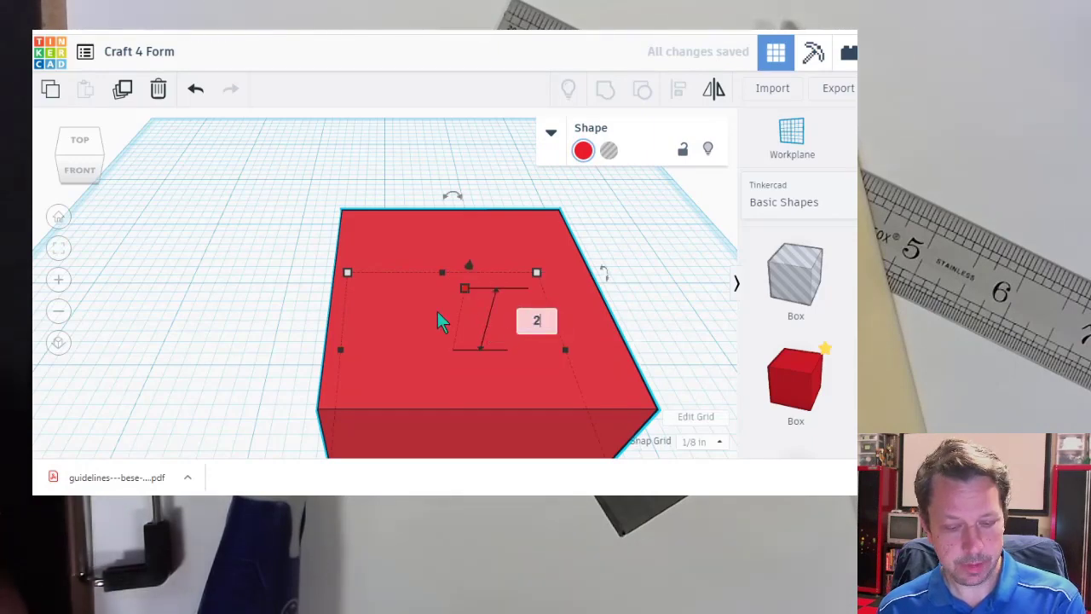
{"action": "key", "text": "Return"}
{"action": "scroll", "coordinate": [428, 340], "scroll_direction": "down", "scroll_amount": 10}
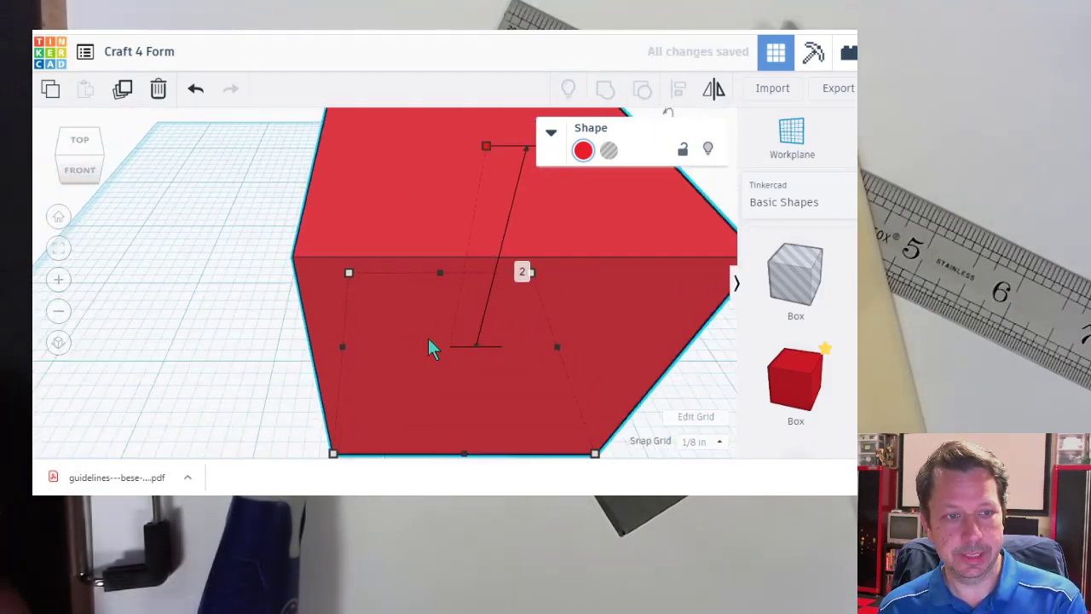
{"action": "left_click", "coordinate": [517, 367]}
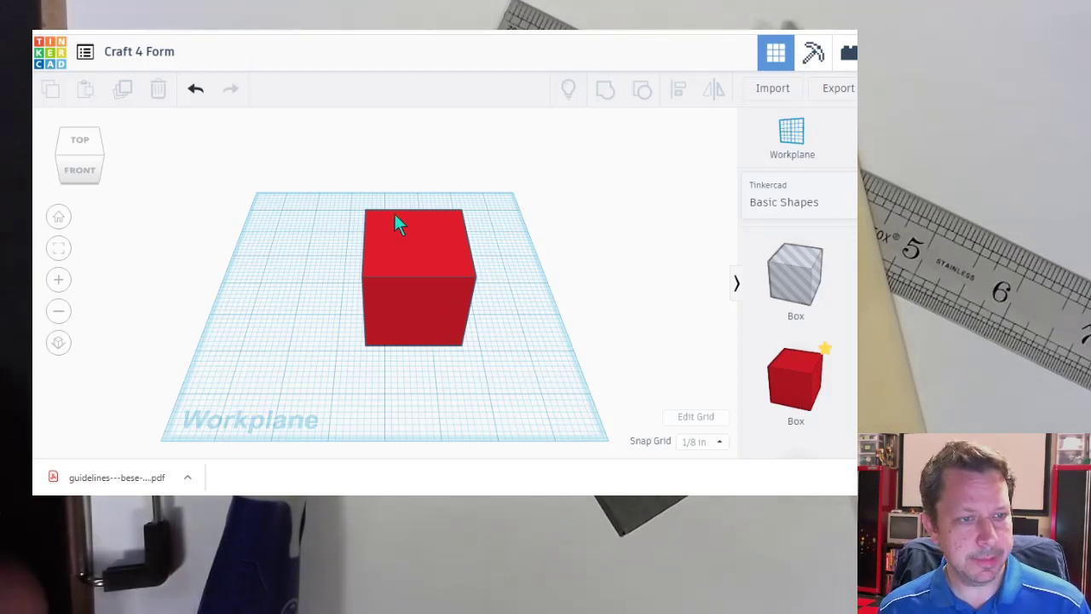
Add a hole box beside the red box and resize its base to about 2 1/8 by 1/2 inches
{"action": "middle_click_drag", "start_coordinate": [452, 373], "coordinate": [409, 362]}
{"action": "right_click_drag", "start_coordinate": [409, 363], "coordinate": [474, 367]}
{"action": "left_click", "coordinate": [795, 274]}
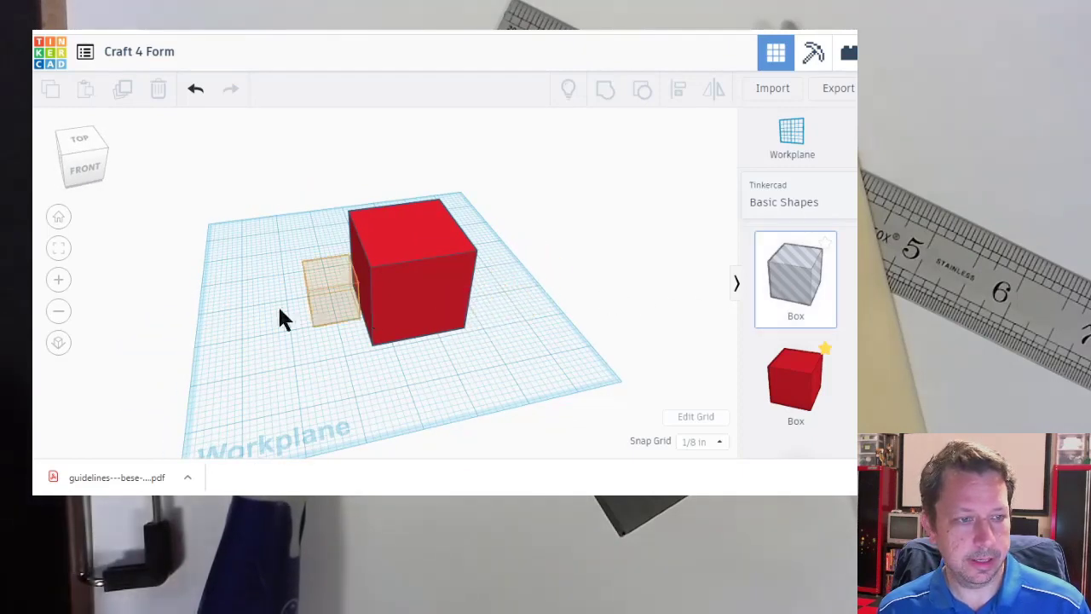
{"action": "left_click", "coordinate": [302, 330]}
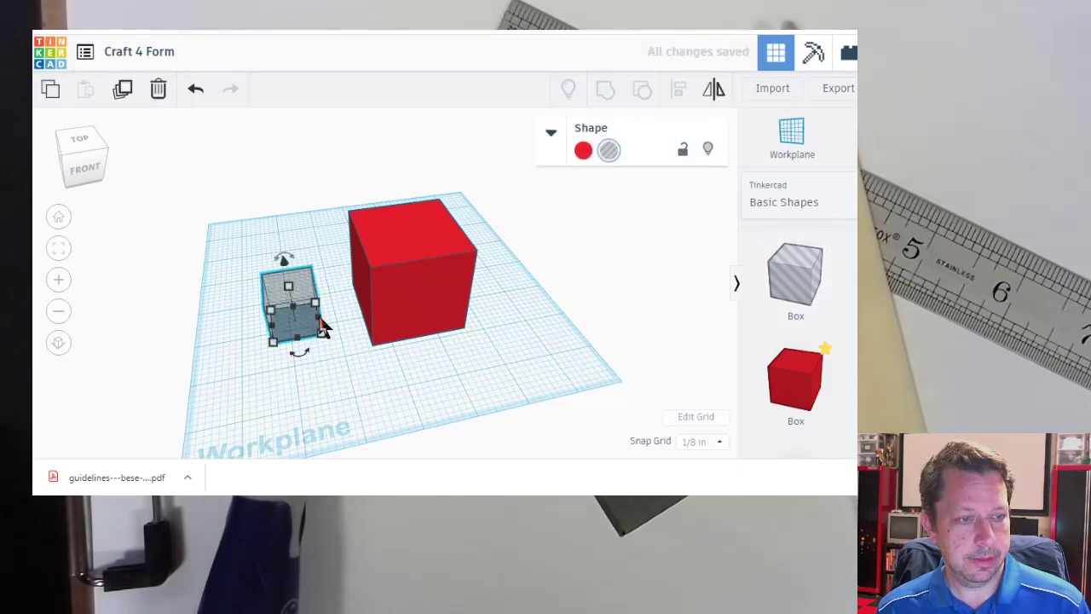
{"action": "left_click_drag", "start_coordinate": [321, 333], "coordinate": [372, 322]}
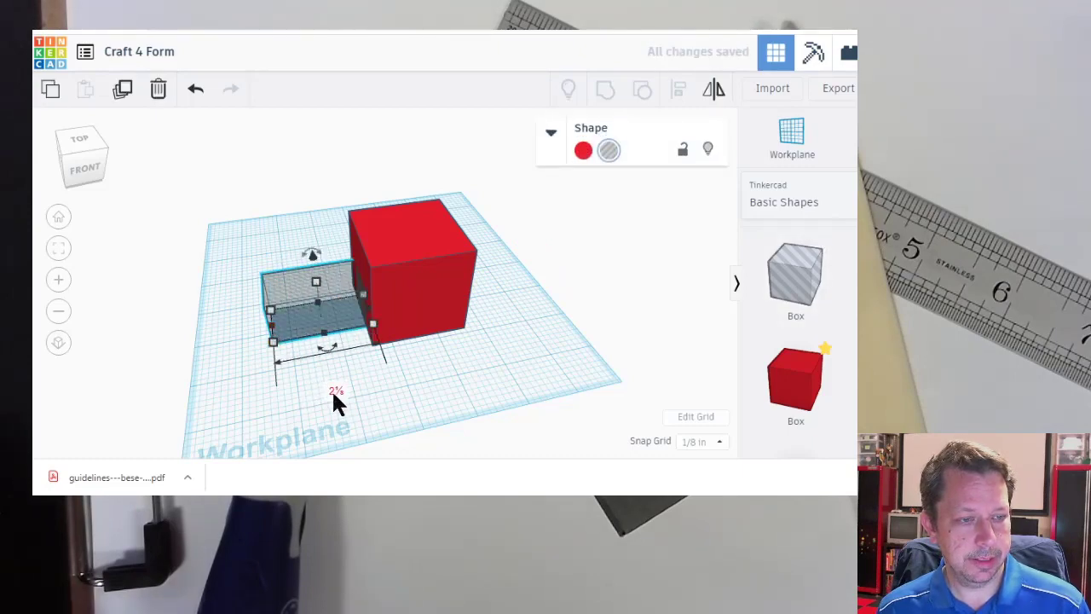
{"action": "right_click_drag", "start_coordinate": [301, 374], "coordinate": [410, 342]}
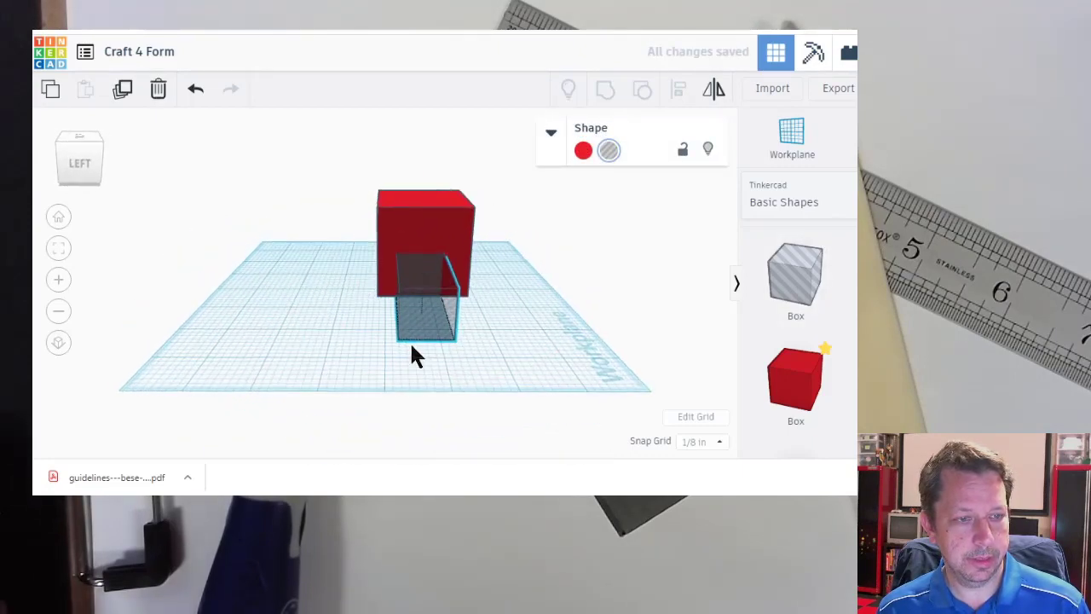
{"action": "left_click_drag", "start_coordinate": [453, 343], "coordinate": [427, 348]}
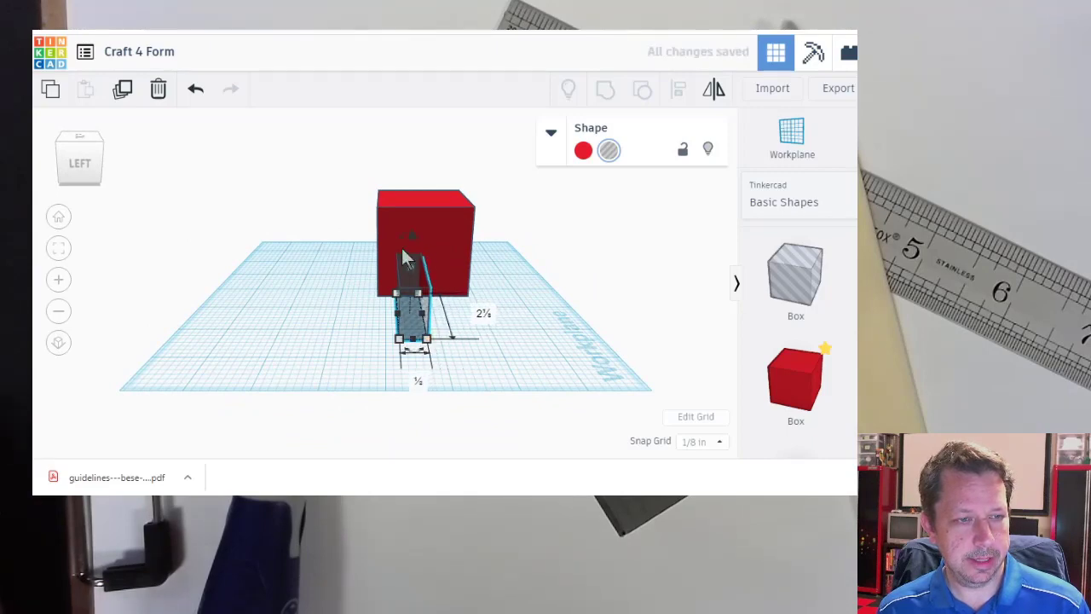
Raise the hole box so it cuts through the red box's top face and shift it sideways into the red box
{"action": "left_click_drag", "start_coordinate": [410, 244], "coordinate": [399, 139]}
{"action": "right_click_drag", "start_coordinate": [532, 277], "coordinate": [341, 287]}
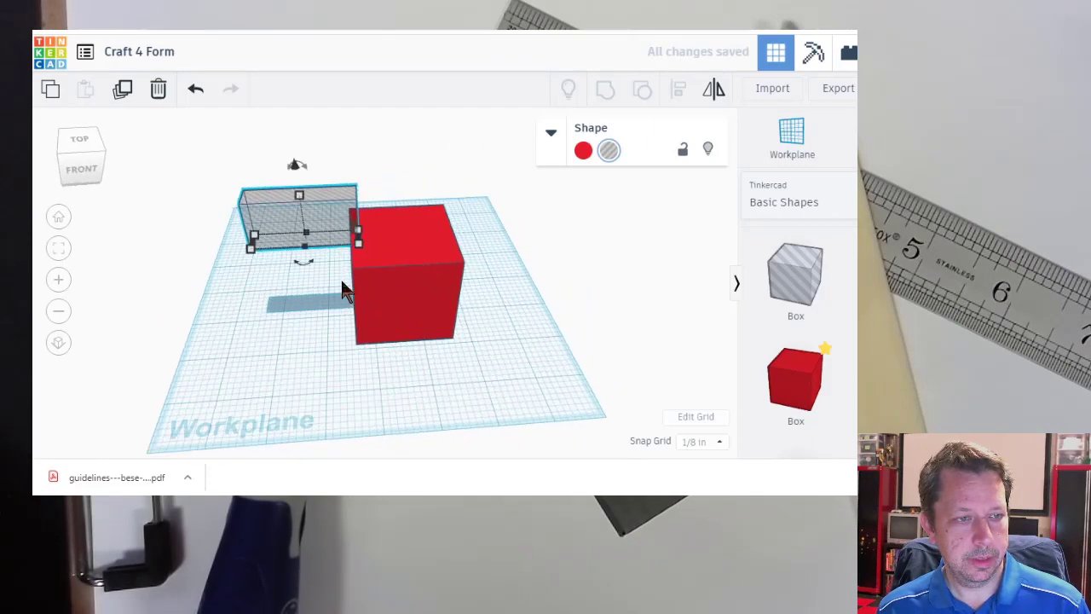
{"action": "left_click_drag", "start_coordinate": [298, 165], "coordinate": [299, 191]}
{"action": "key", "text": "Right"}
{"action": "key", "text": "Right"}
{"action": "key", "text": "Right"}
{"action": "key", "text": "Right"}
{"action": "key", "text": "Right"}
{"action": "key", "text": "Right"}
{"action": "key", "text": "Right"}
{"action": "key", "text": "Right"}
{"action": "key", "text": "Right"}
{"action": "key", "text": "Right"}
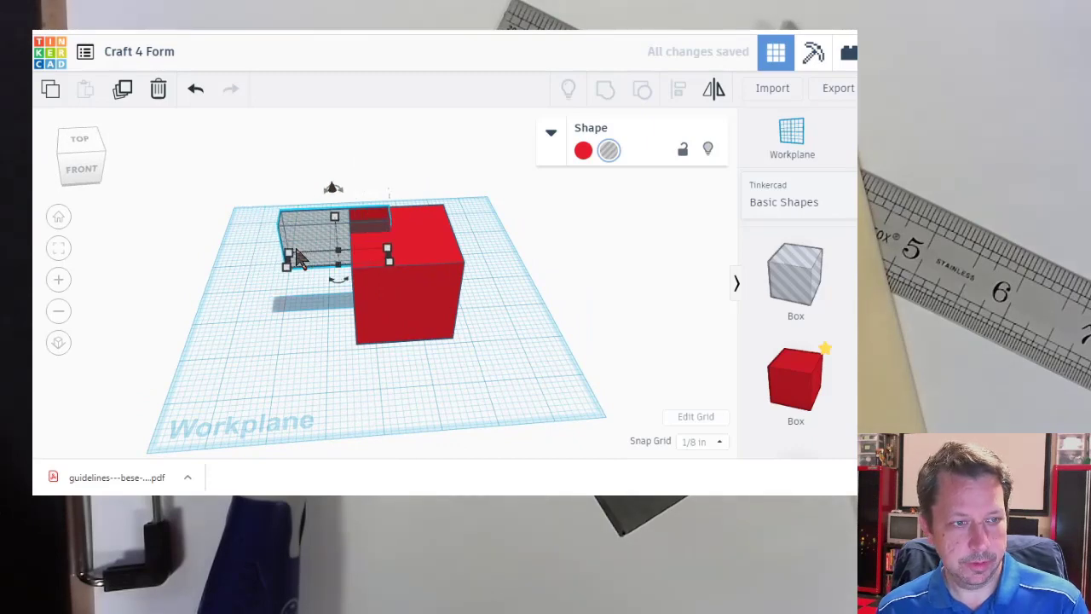
Resize the hole box from its base corner so it spans the full width of the red box
{"action": "right_click_drag", "start_coordinate": [274, 271], "coordinate": [394, 209]}
{"action": "left_click_drag", "start_coordinate": [388, 251], "coordinate": [382, 260]}
{"action": "right_click_drag", "start_coordinate": [426, 338], "coordinate": [409, 312]}
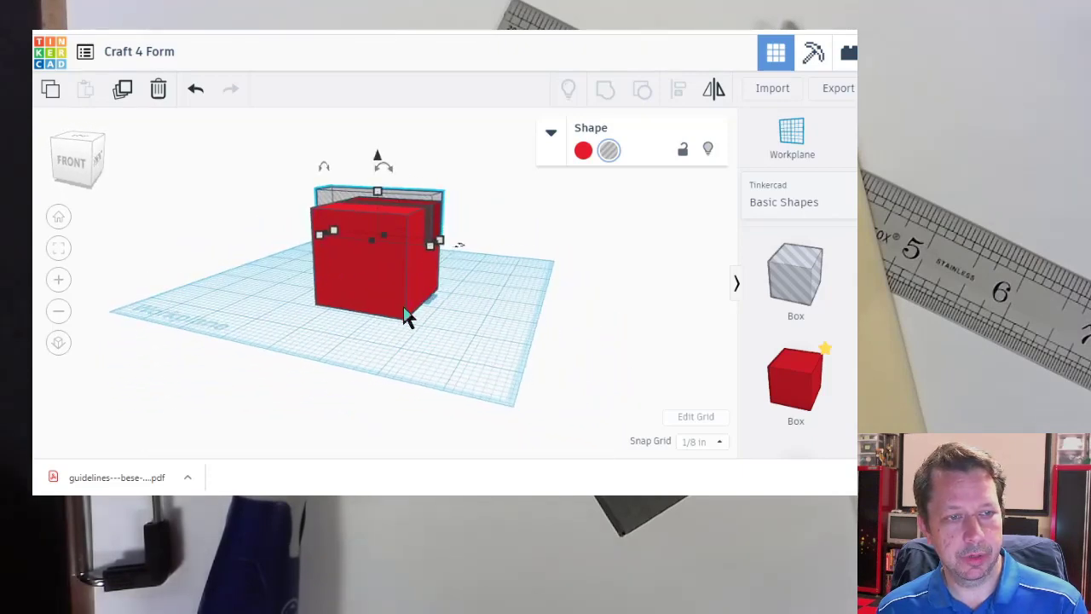
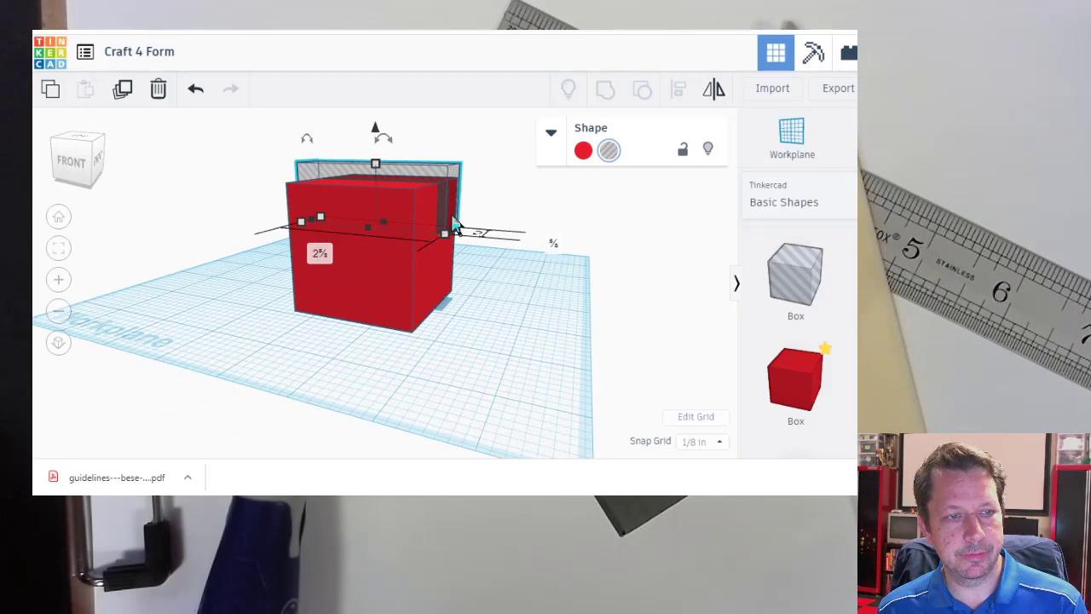
Tilt the hole box about its long axis by -25° so it enters the red box at an angle
{"action": "right_click_drag", "start_coordinate": [472, 307], "coordinate": [497, 290]}
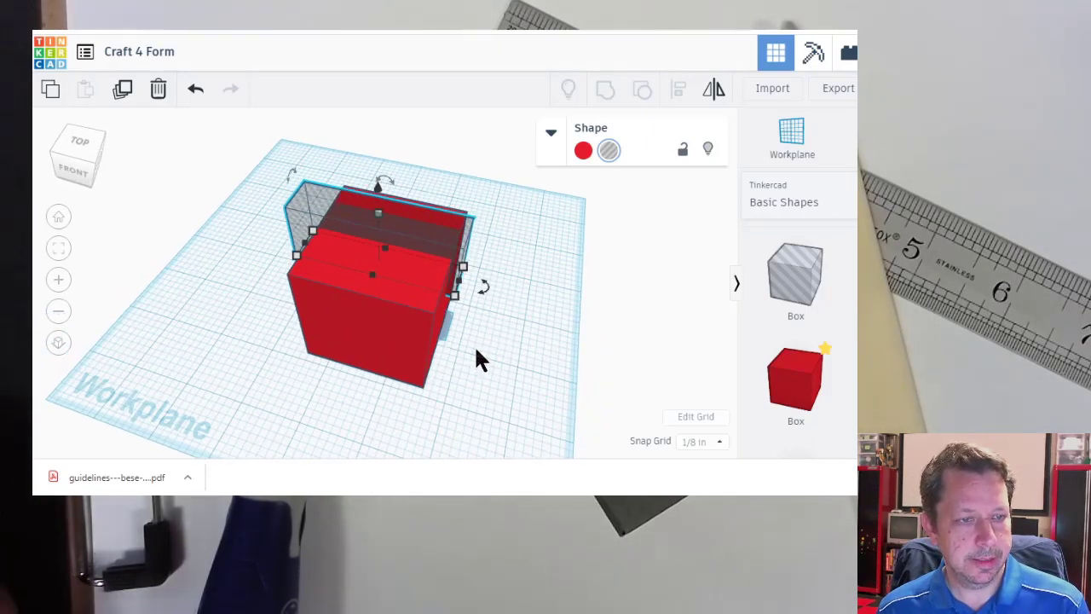
{"action": "scroll", "coordinate": [411, 251], "scroll_direction": "down", "scroll_amount": 2}
{"action": "right_click_drag", "start_coordinate": [494, 330], "coordinate": [355, 161]}
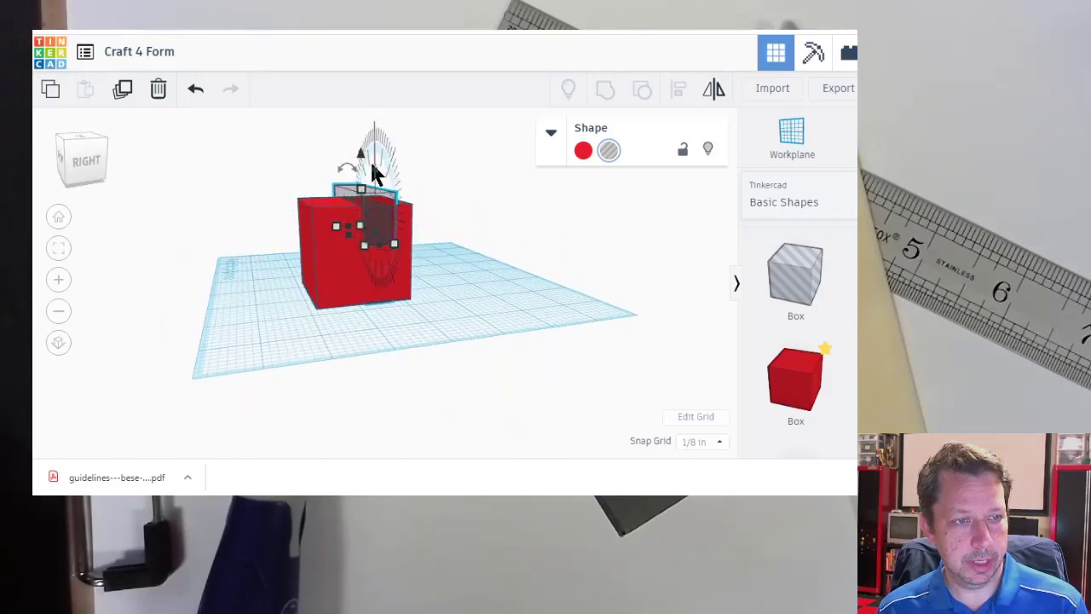
{"action": "right_click_drag", "start_coordinate": [348, 170], "coordinate": [549, 203]}
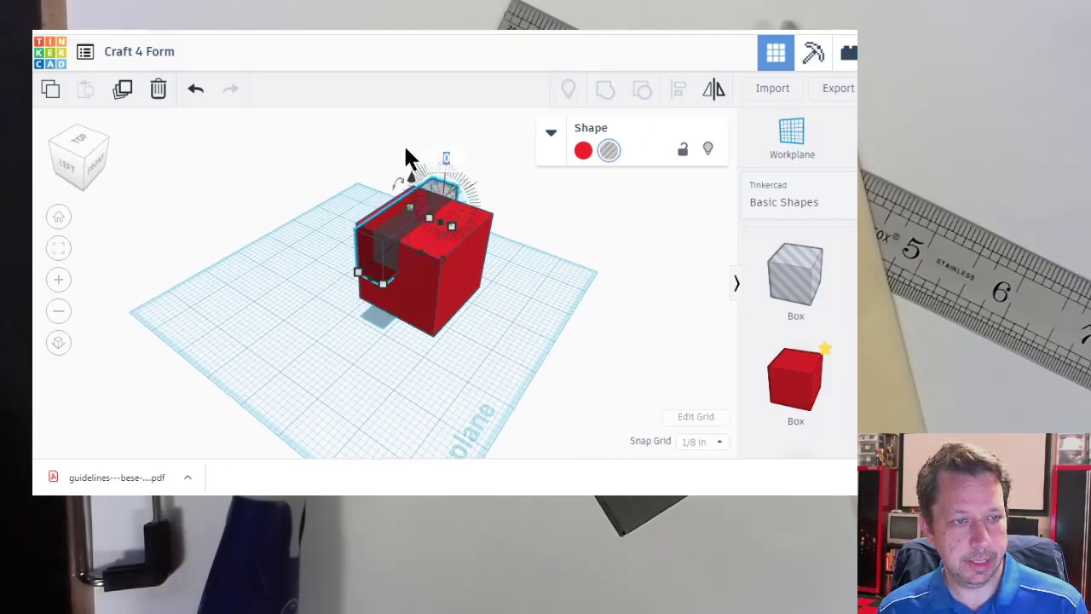
{"action": "left_click", "coordinate": [455, 189]}
{"action": "left_click", "coordinate": [440, 182]}
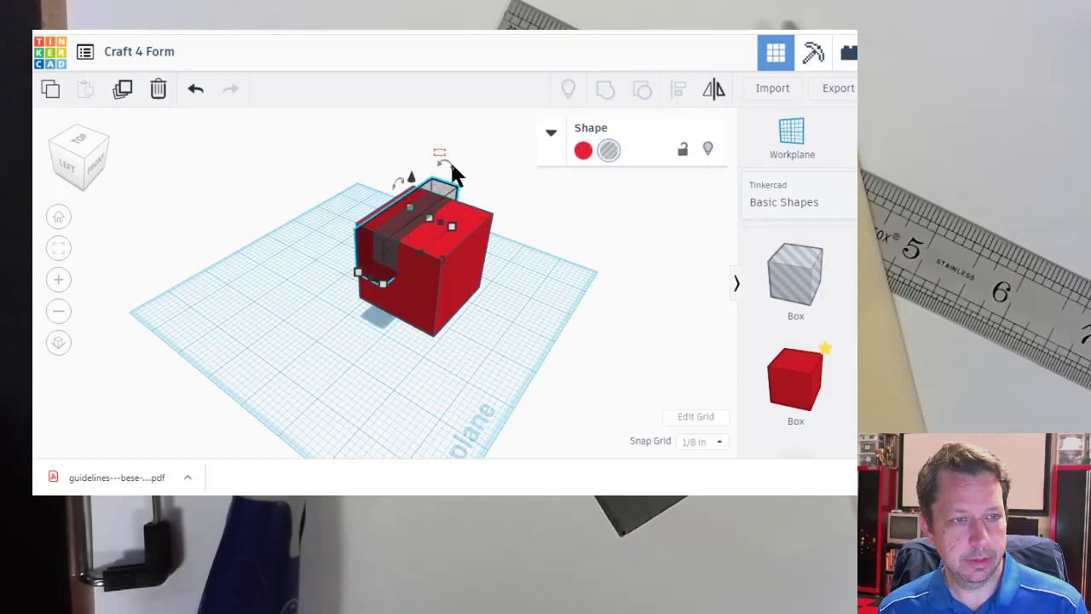
{"action": "left_click", "coordinate": [443, 173]}
{"action": "left_click", "coordinate": [445, 193]}
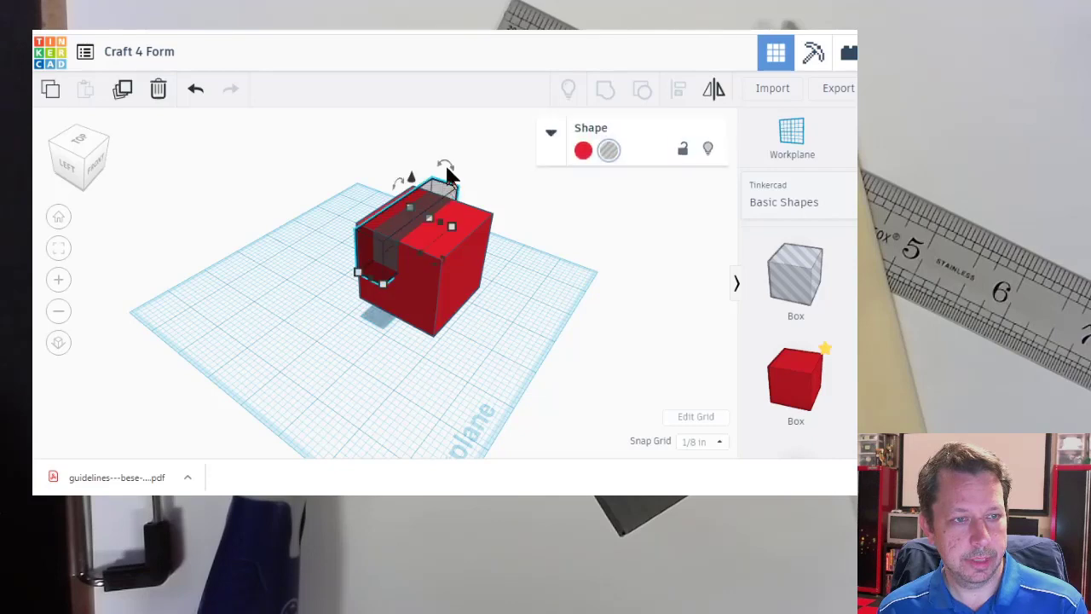
{"action": "left_click_drag", "start_coordinate": [449, 167], "coordinate": [422, 133]}
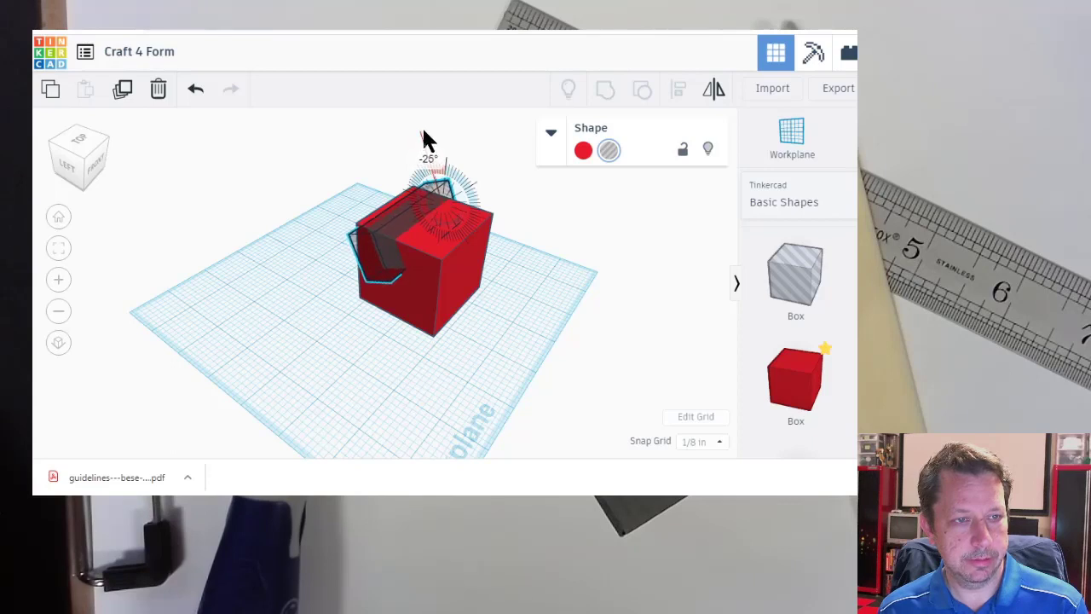
{"action": "left_click", "coordinate": [516, 315]}
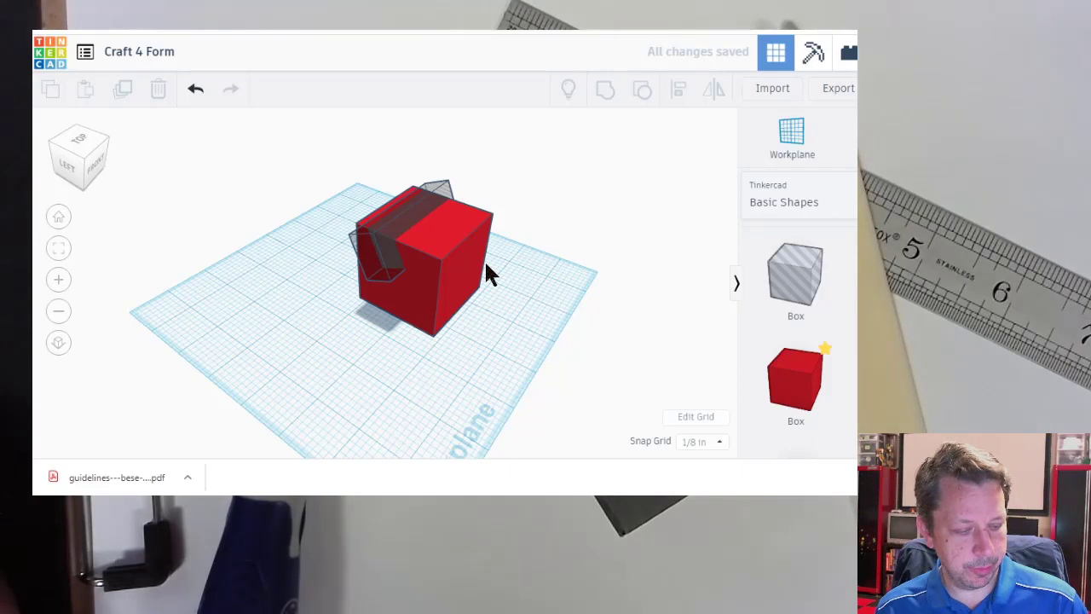
Group the red box and the tilted hole box to cut an angled slot across the top
{"action": "key", "text": "ctrl+a"}
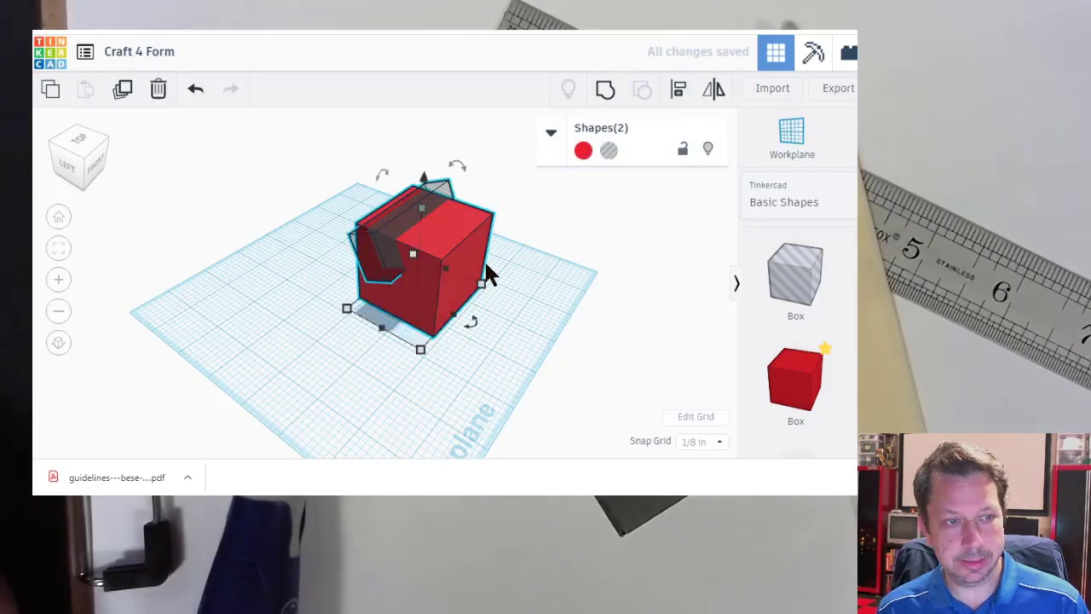
{"action": "left_click", "coordinate": [604, 92]}
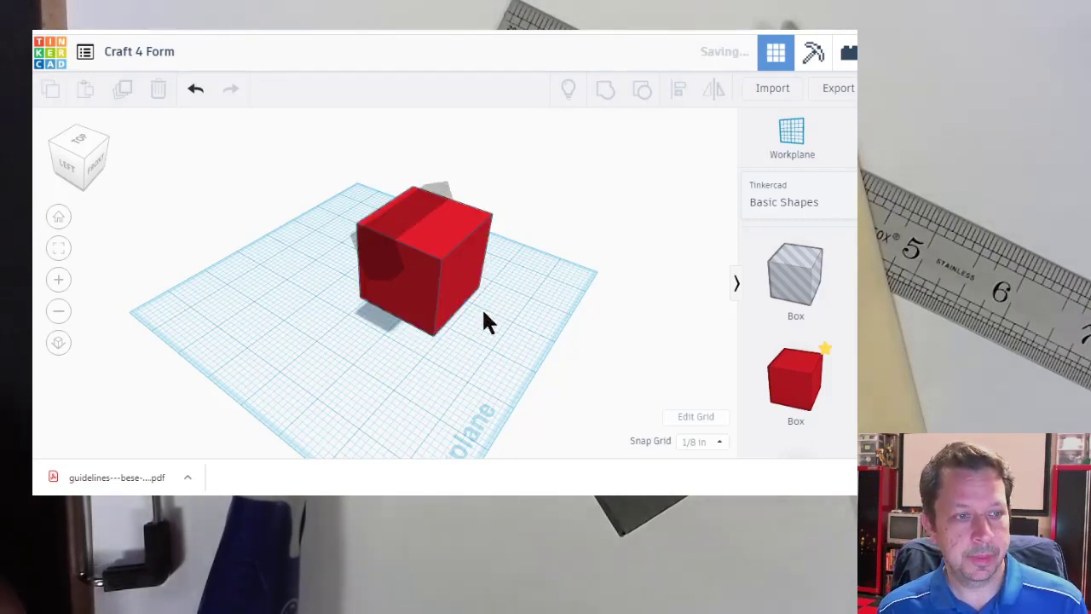
{"action": "left_click", "coordinate": [346, 334]}
{"action": "right_click_drag", "start_coordinate": [333, 334], "coordinate": [452, 332]}
Export everything in the design as an OBJ and open the downloaded Craft 4 Form.zip
{"action": "left_click", "coordinate": [840, 89]}
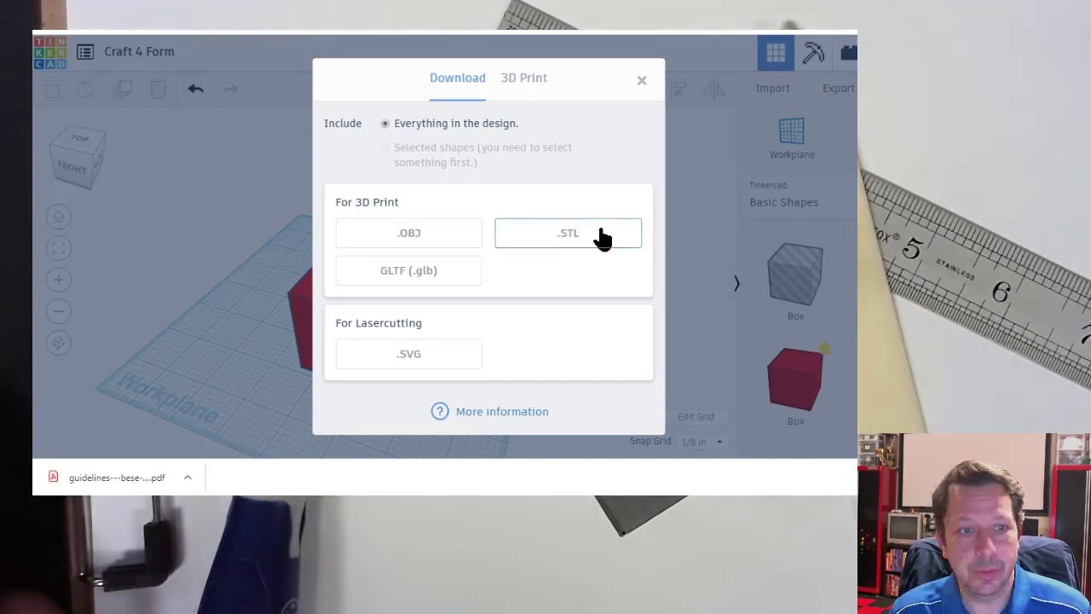
{"action": "left_click", "coordinate": [423, 242]}
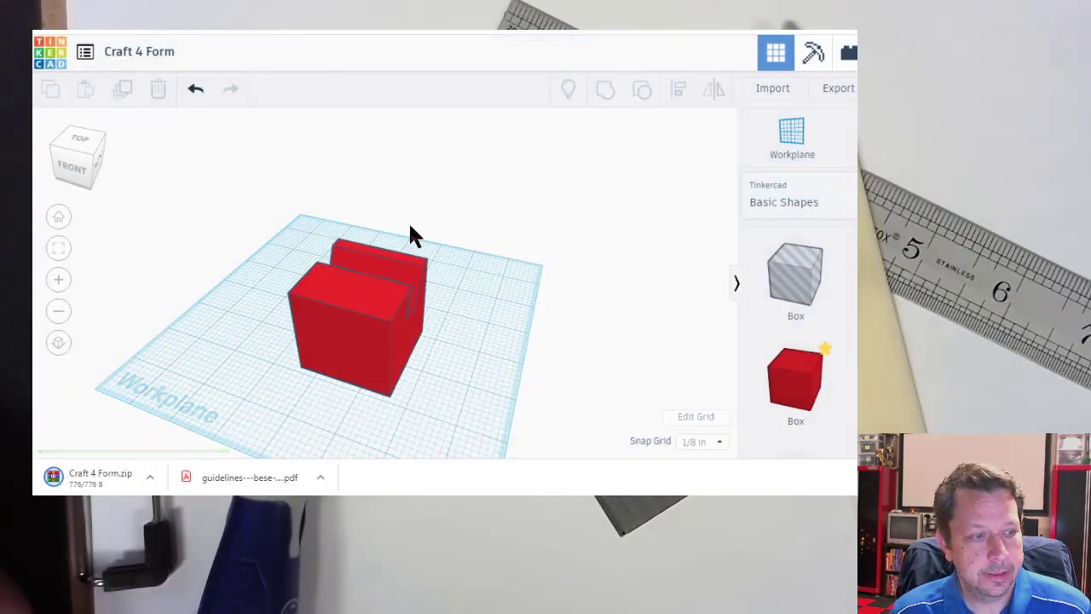
{"action": "left_click", "coordinate": [97, 479]}
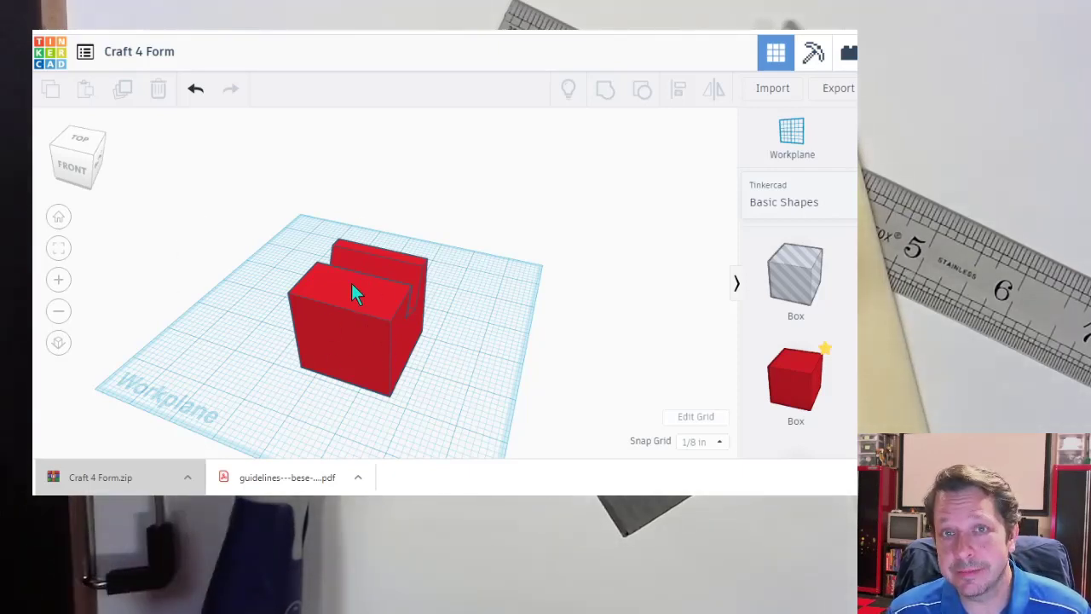
Review the slotted block and the file formats offered for exporting everything in the design, without downloading again
{"action": "scroll", "coordinate": [344, 291], "scroll_direction": "down", "scroll_amount": 4}
{"action": "right_click_drag", "start_coordinate": [342, 290], "coordinate": [361, 329]}
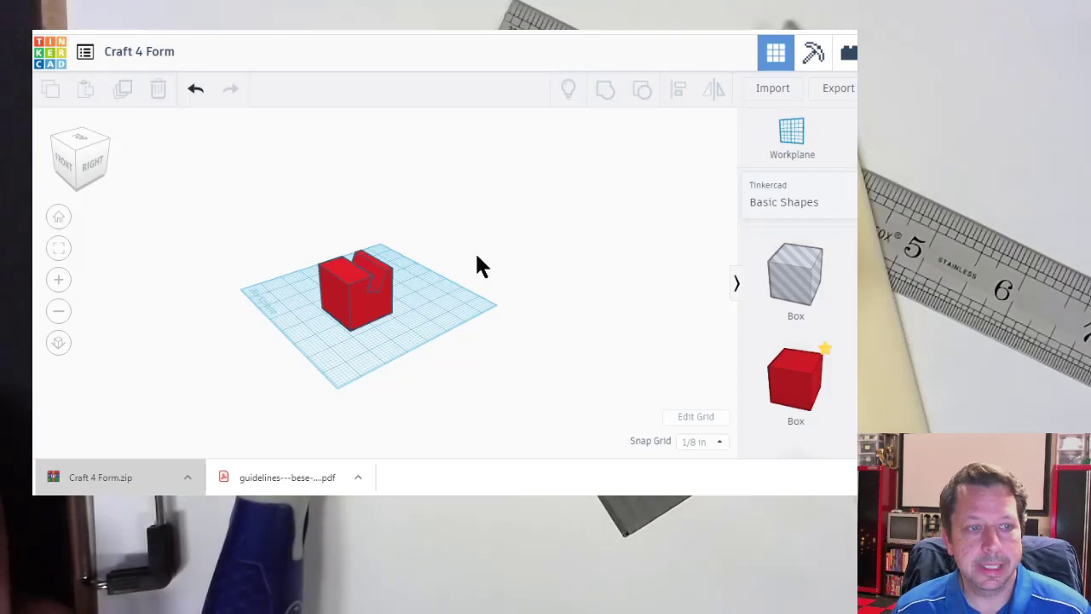
{"action": "left_click", "coordinate": [830, 90]}
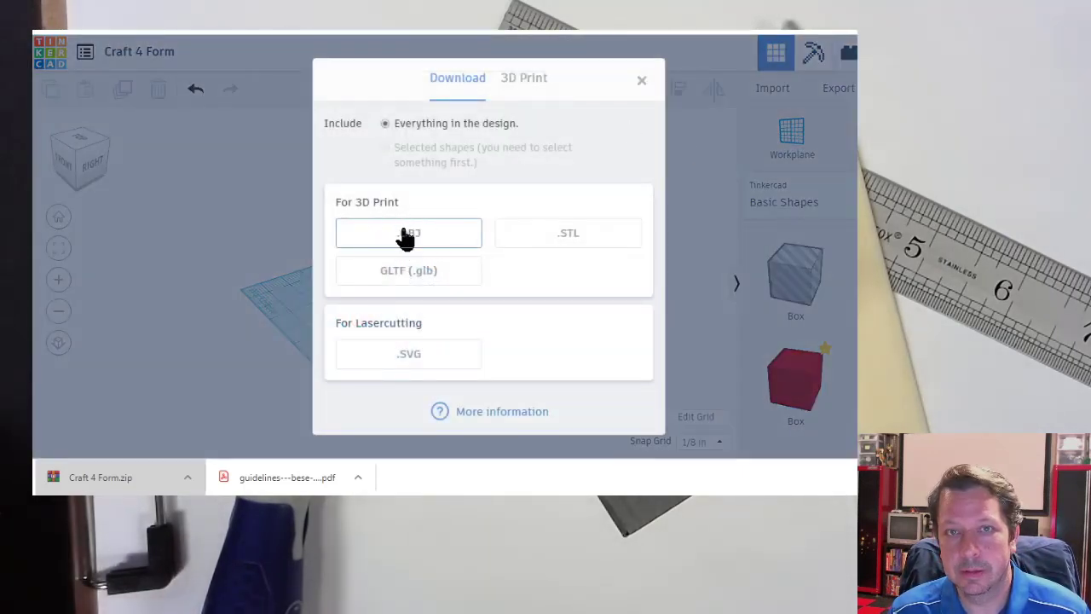
{"action": "left_click", "coordinate": [641, 82]}
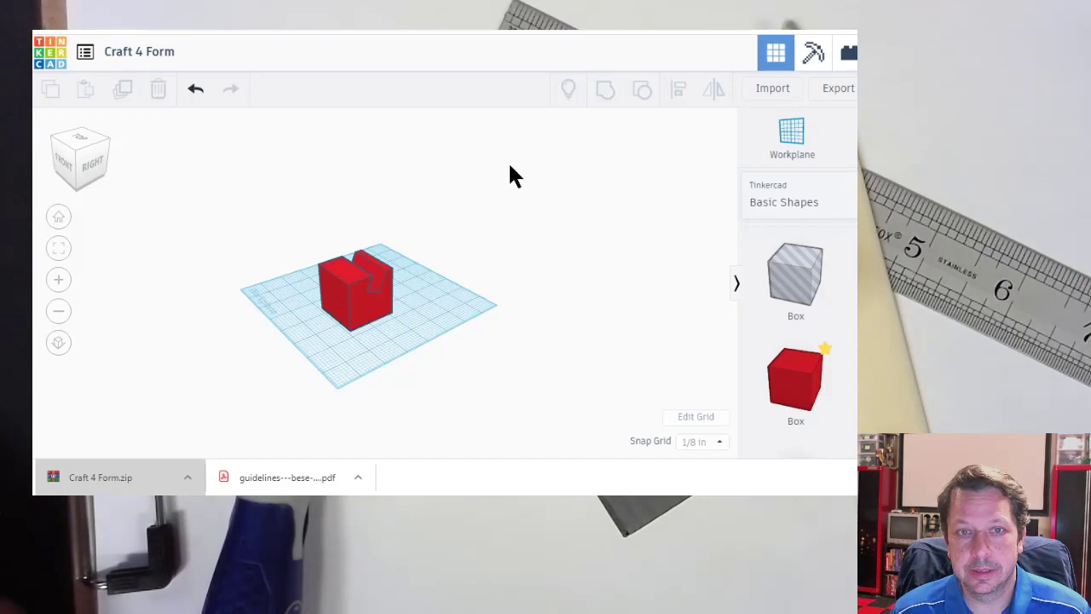
{"action": "left_click", "coordinate": [832, 90]}
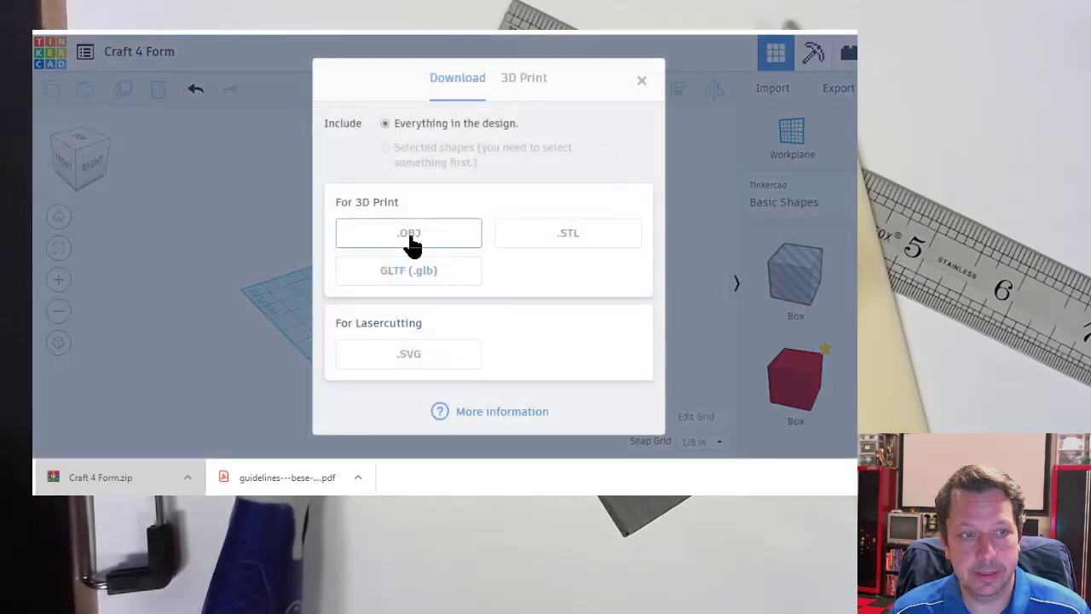
{"action": "left_click", "coordinate": [641, 81]}
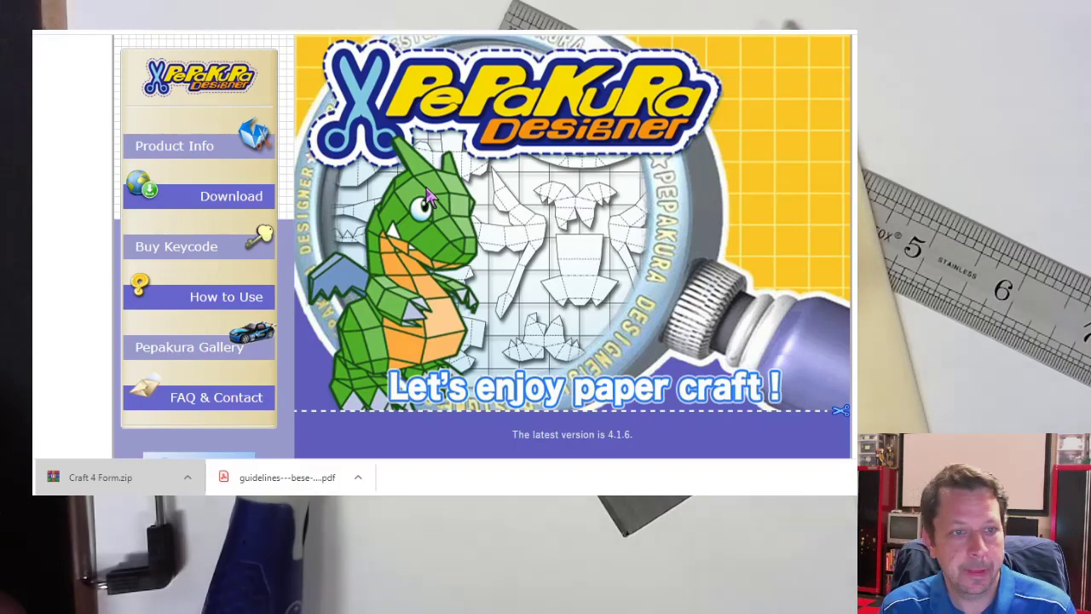
Switch to the Pepakura Designer website and view its download page and its how-to-use page
{"action": "left_click", "coordinate": [227, 204]}
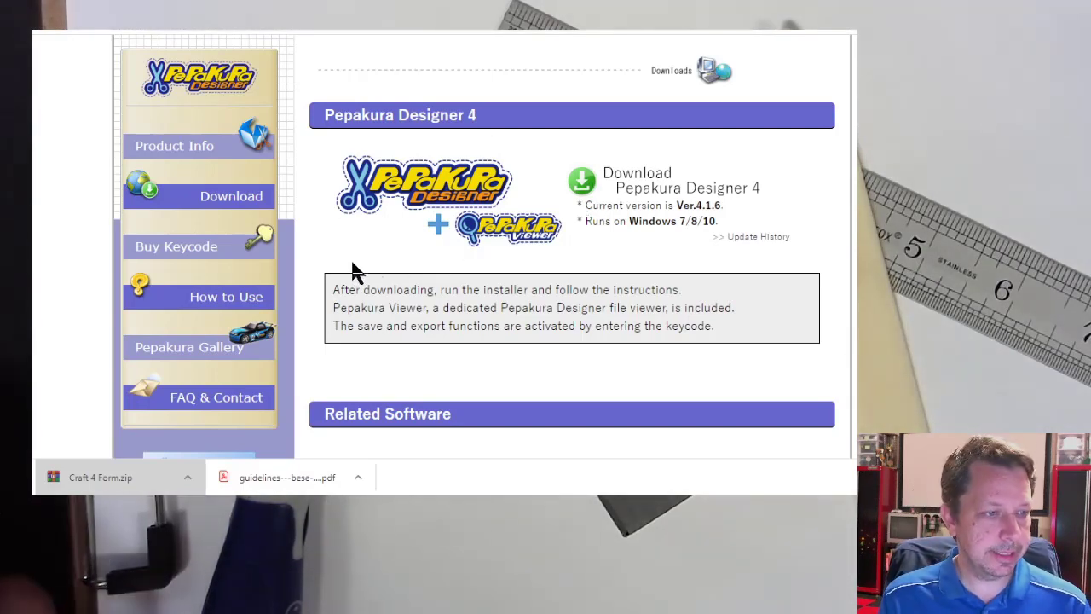
{"action": "left_click", "coordinate": [219, 303]}
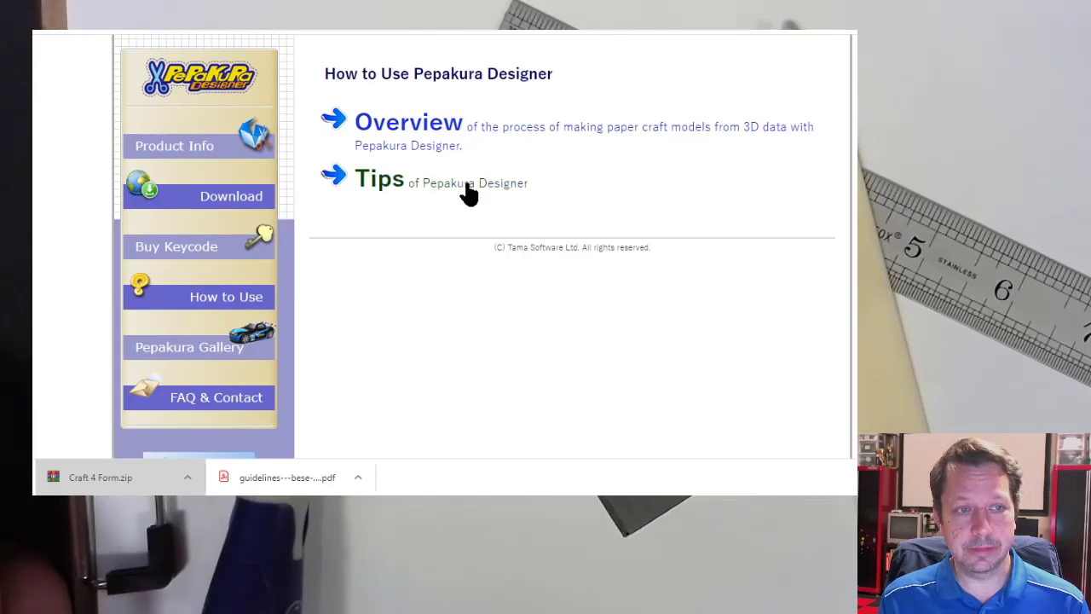
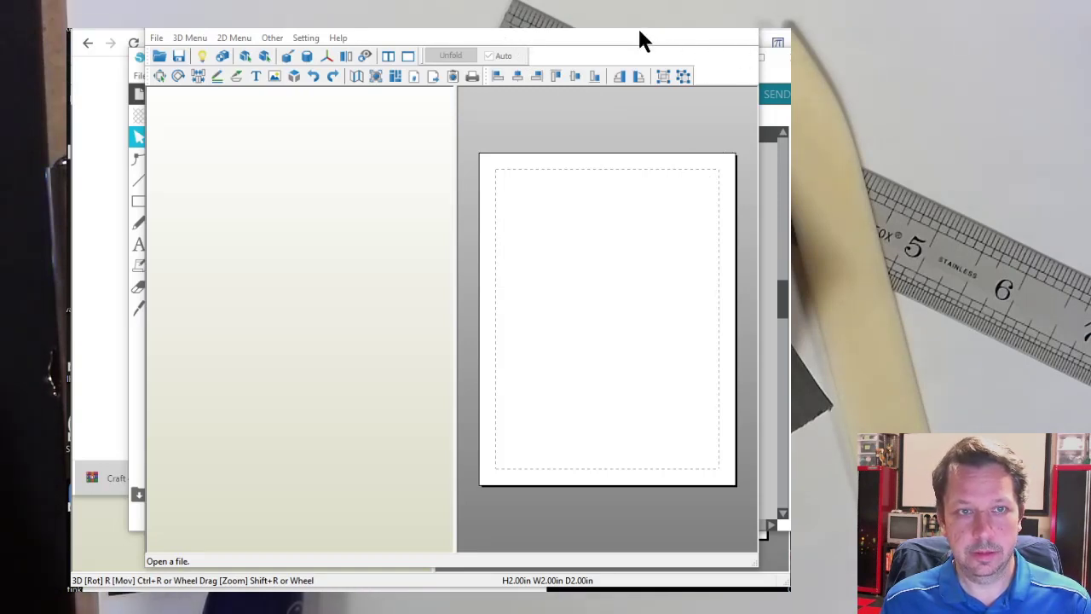
Switch to Pepakura Designer, widen its window, and open tinker.obj from the Desktop folder, accepting the data normalization notice
{"action": "left_click_drag", "start_coordinate": [587, 27], "coordinate": [518, 31]}
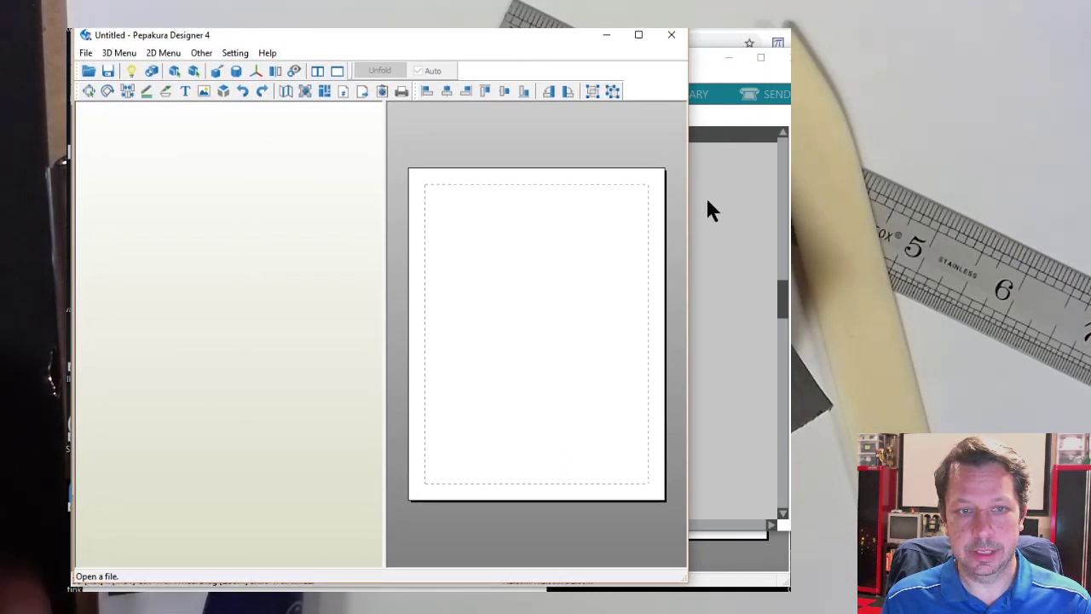
{"action": "left_click_drag", "start_coordinate": [689, 201], "coordinate": [790, 203]}
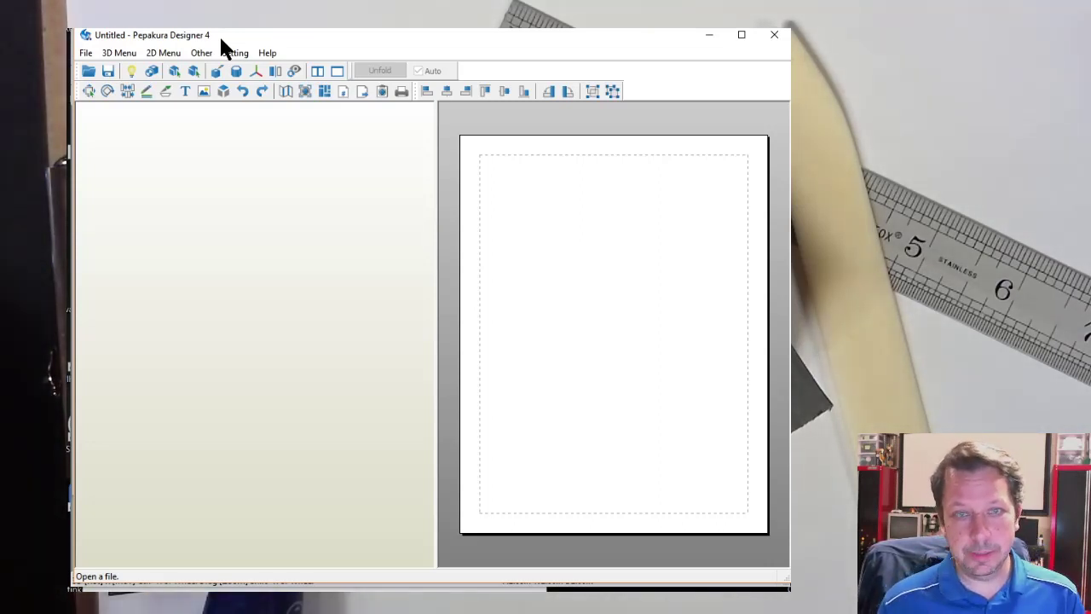
{"action": "left_click", "coordinate": [88, 54]}
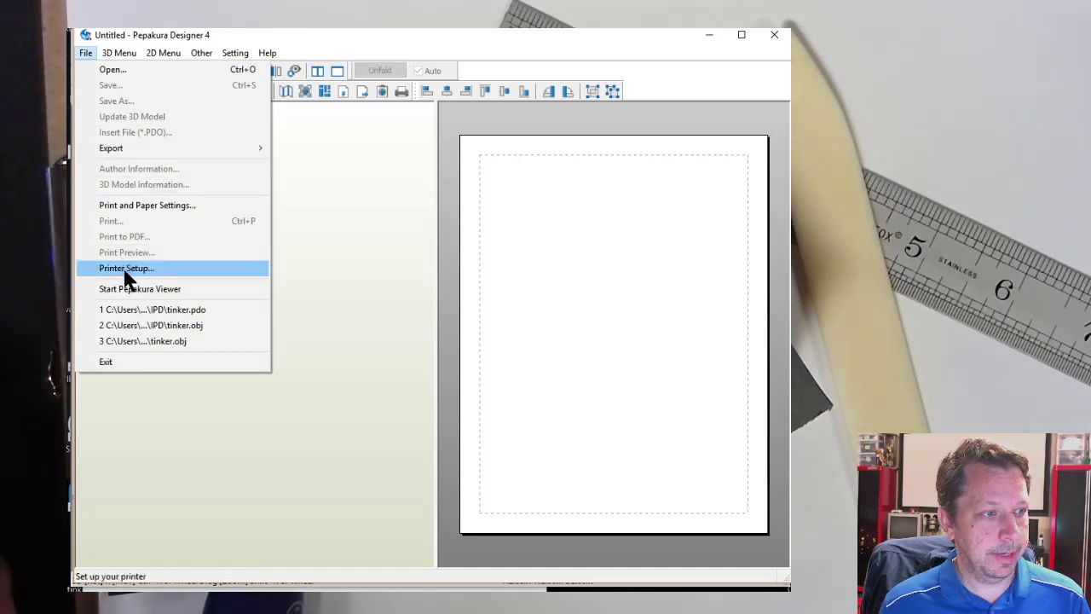
{"action": "left_click", "coordinate": [120, 73]}
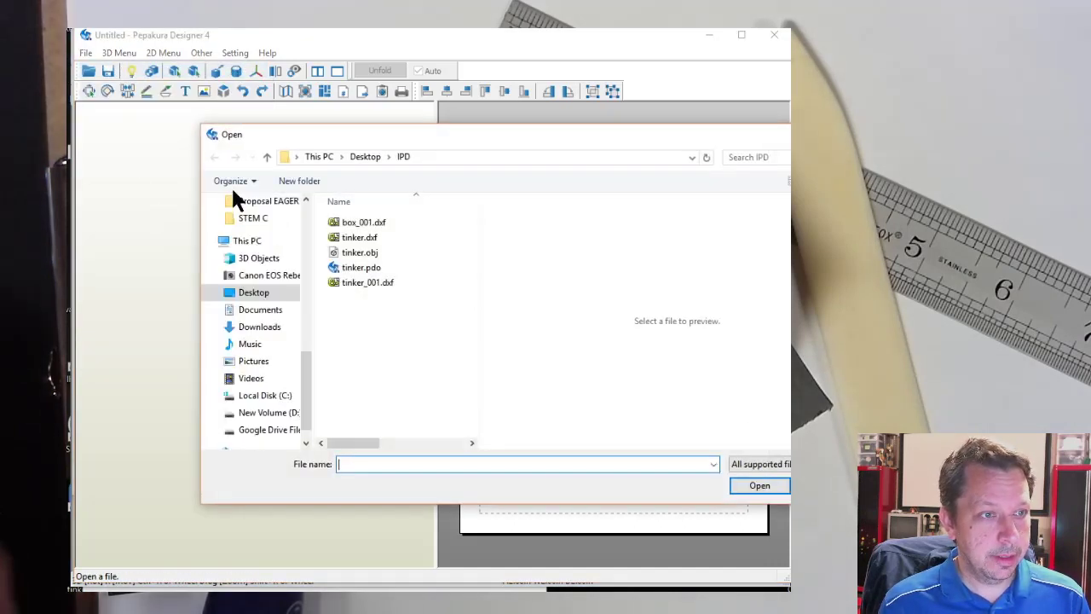
{"action": "left_click", "coordinate": [272, 294]}
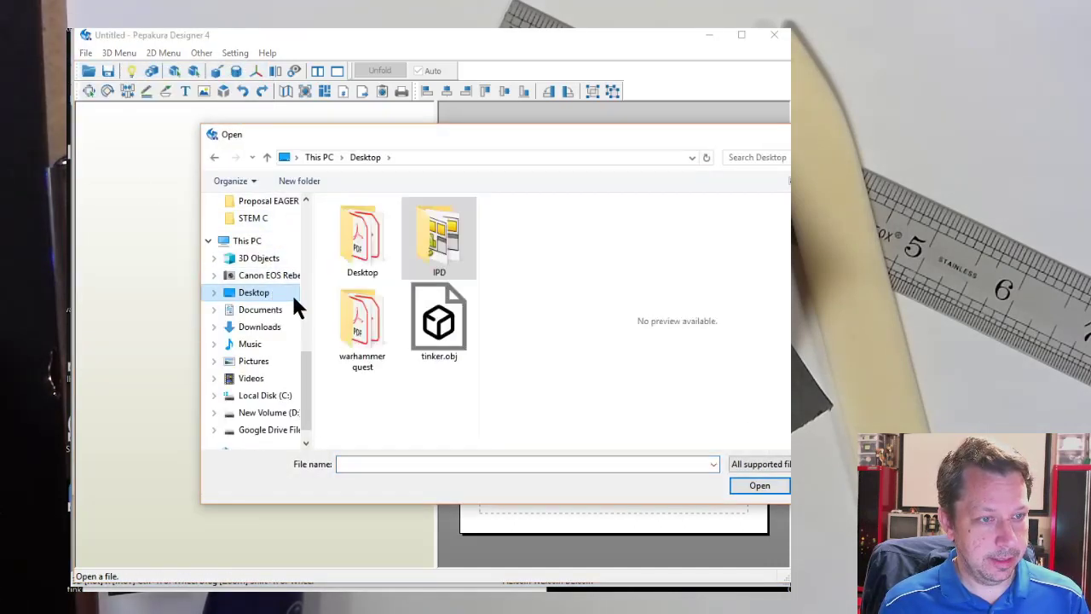
{"action": "left_click", "coordinate": [444, 325]}
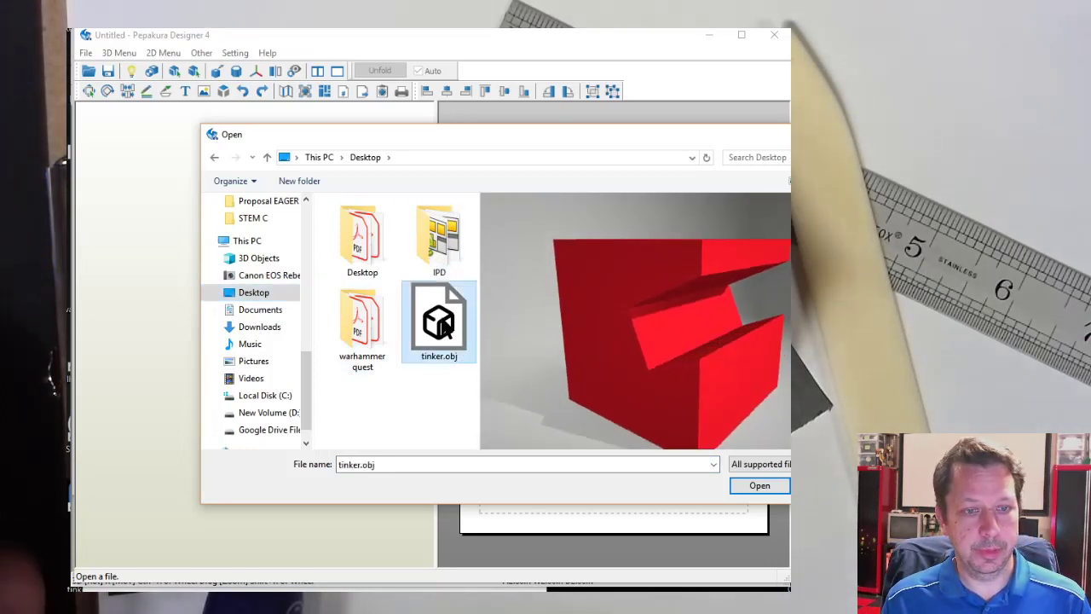
{"action": "left_click", "coordinate": [743, 486]}
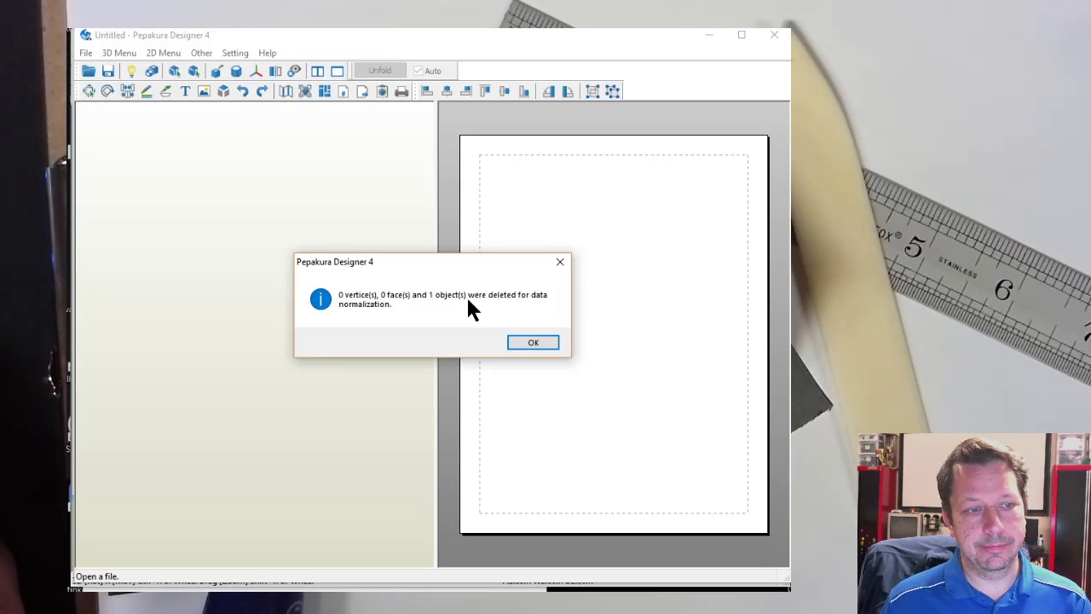
{"action": "left_click", "coordinate": [530, 343]}
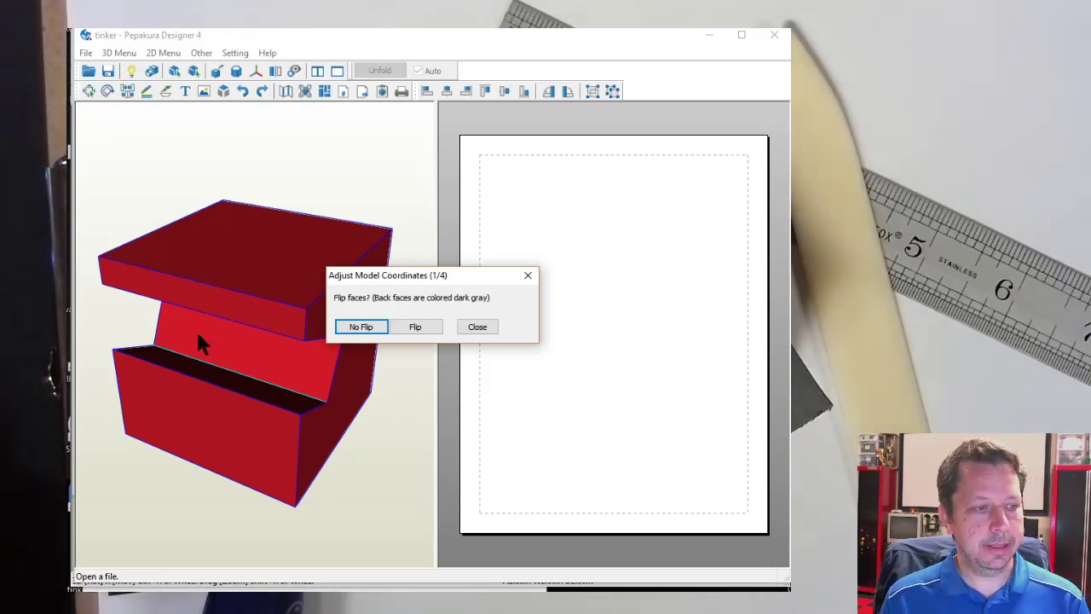
Set the model orientation without flipping faces: make the pink side the front, keep the bottom as is, and finish without inverting
{"action": "left_click", "coordinate": [372, 417]}
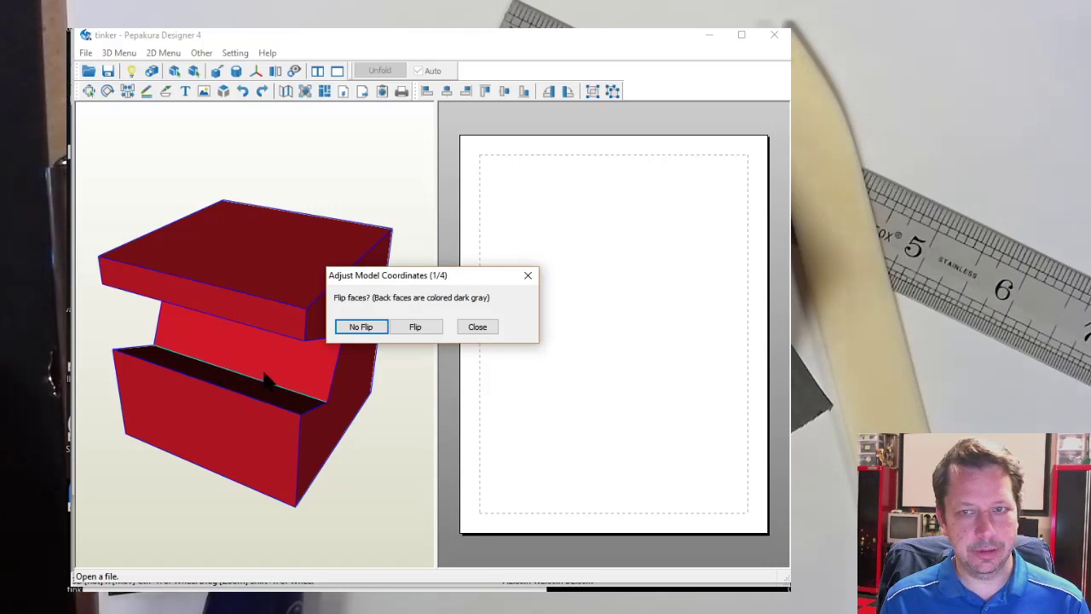
{"action": "left_click", "coordinate": [360, 330]}
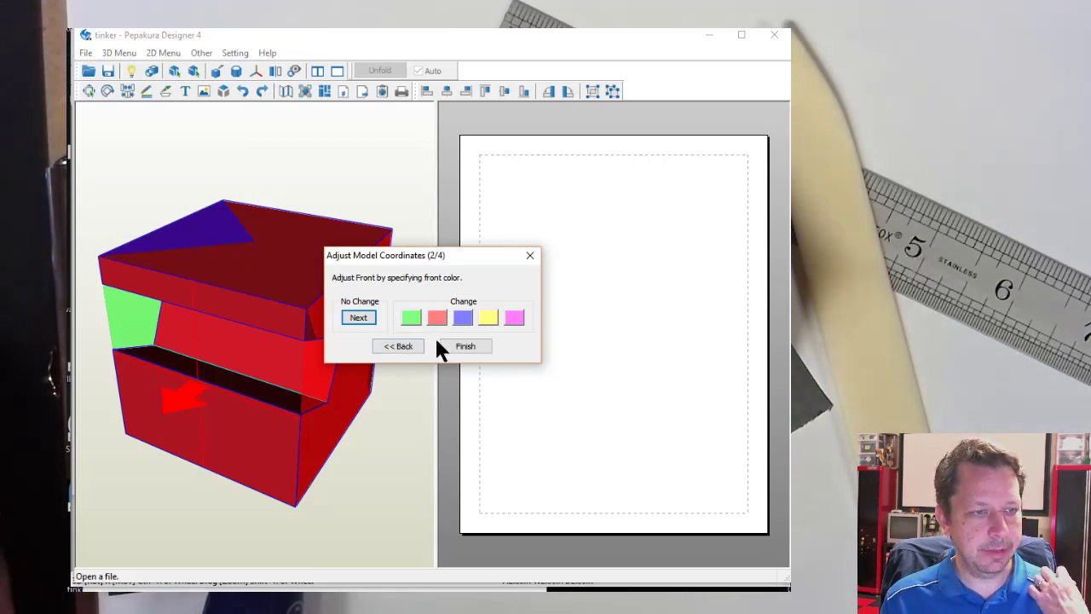
{"action": "left_click_drag", "start_coordinate": [430, 256], "coordinate": [519, 245]}
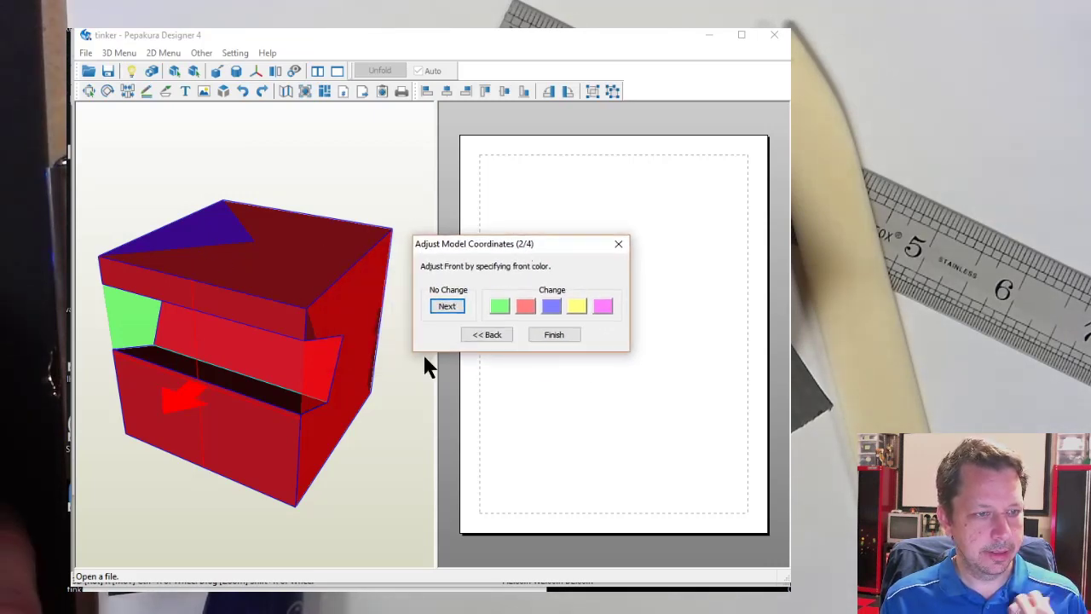
{"action": "left_click", "coordinate": [309, 388]}
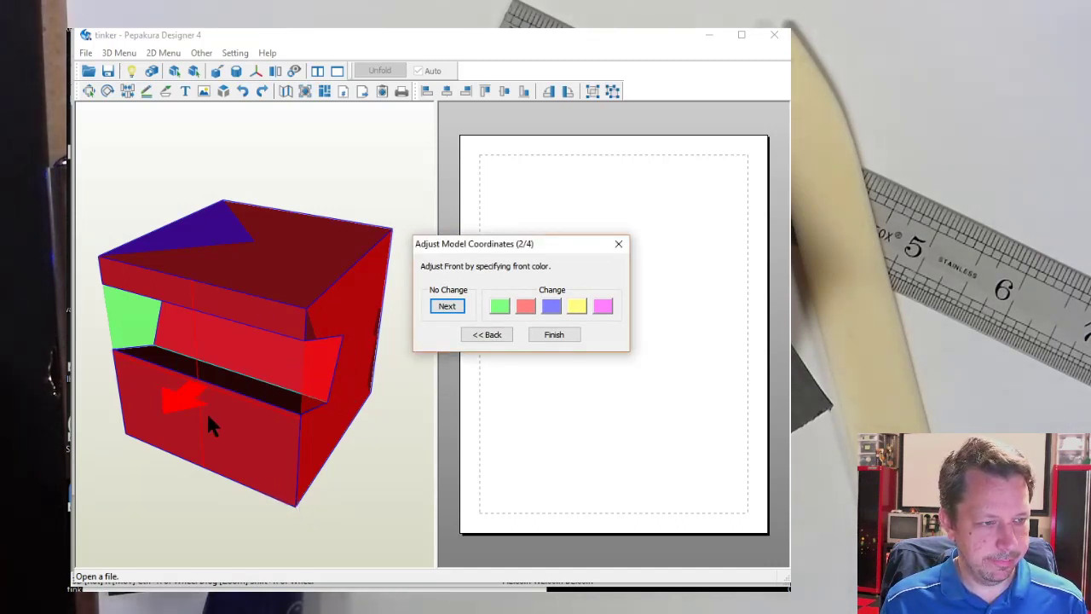
{"action": "left_click", "coordinate": [602, 305]}
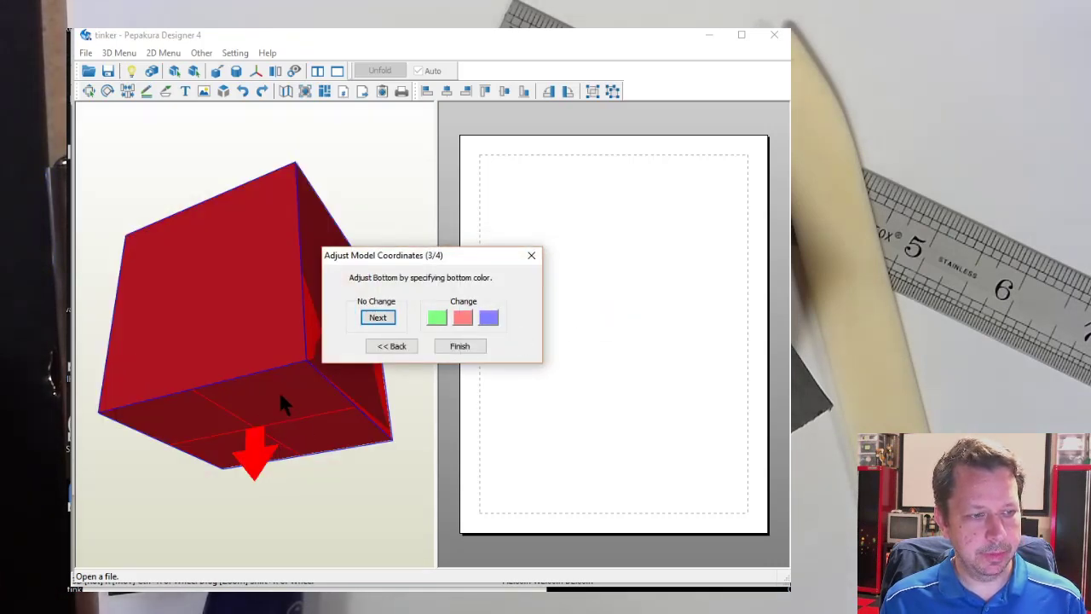
{"action": "left_click", "coordinate": [380, 316]}
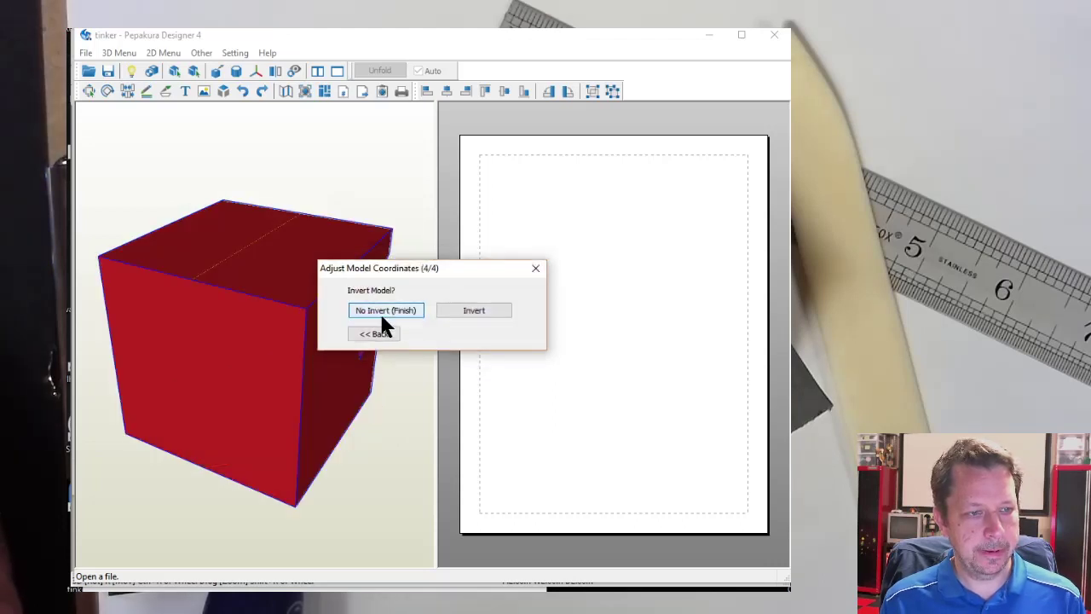
{"action": "left_click_drag", "start_coordinate": [363, 263], "coordinate": [502, 273]}
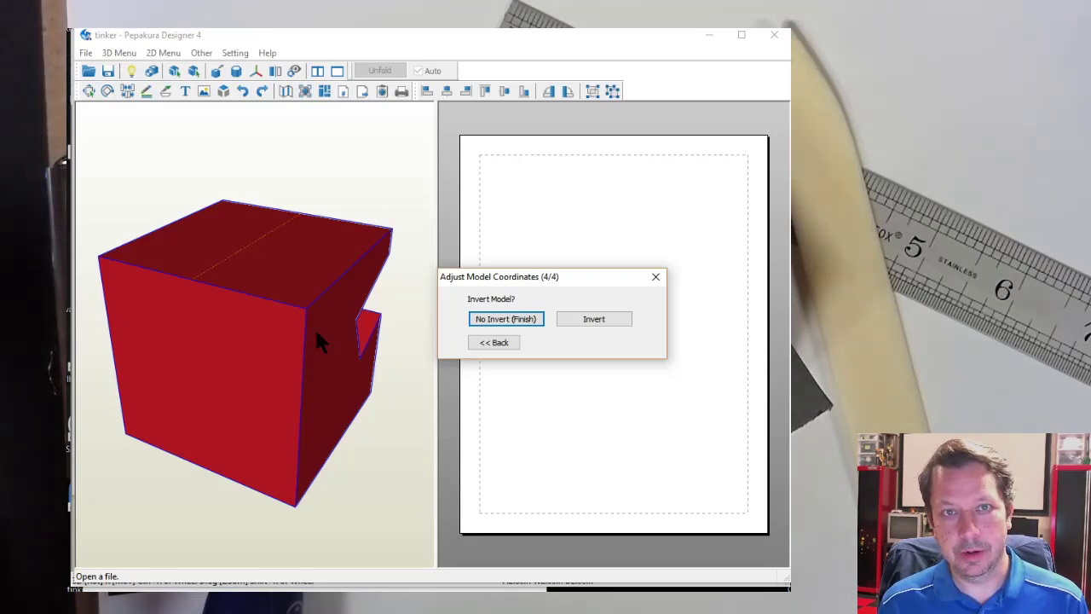
{"action": "left_click", "coordinate": [505, 318]}
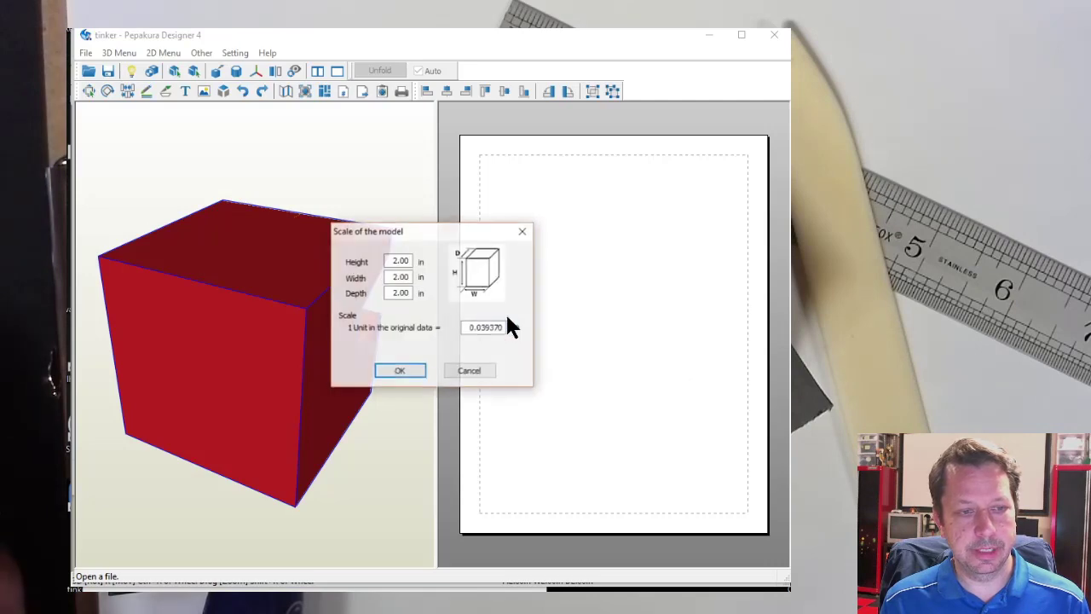
Accept the model scale with height, width and depth at 2.00 in
{"action": "double_click", "coordinate": [393, 260]}
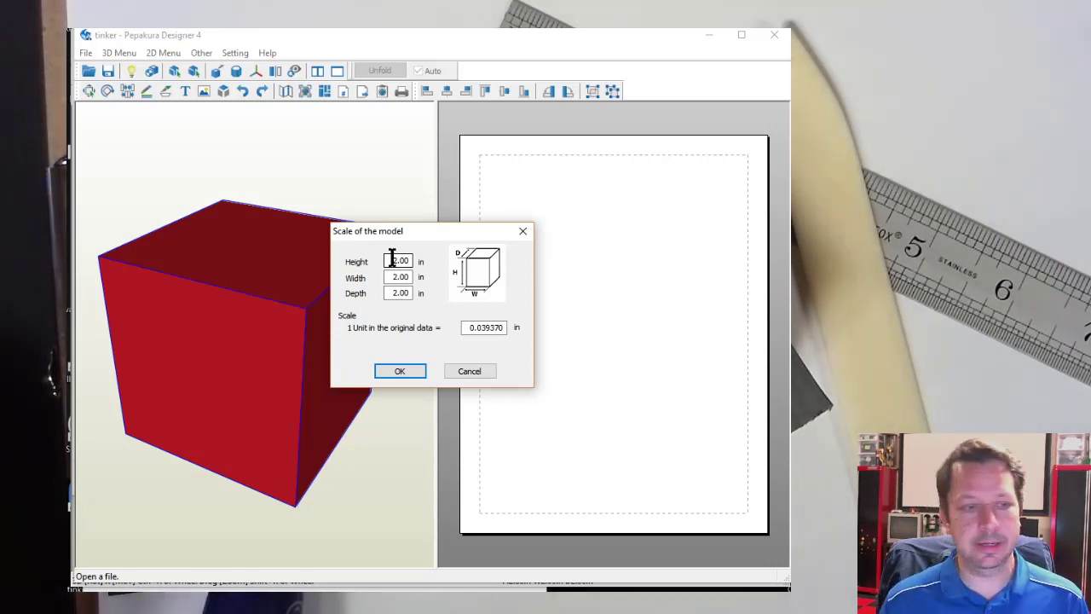
{"action": "left_click", "coordinate": [400, 276]}
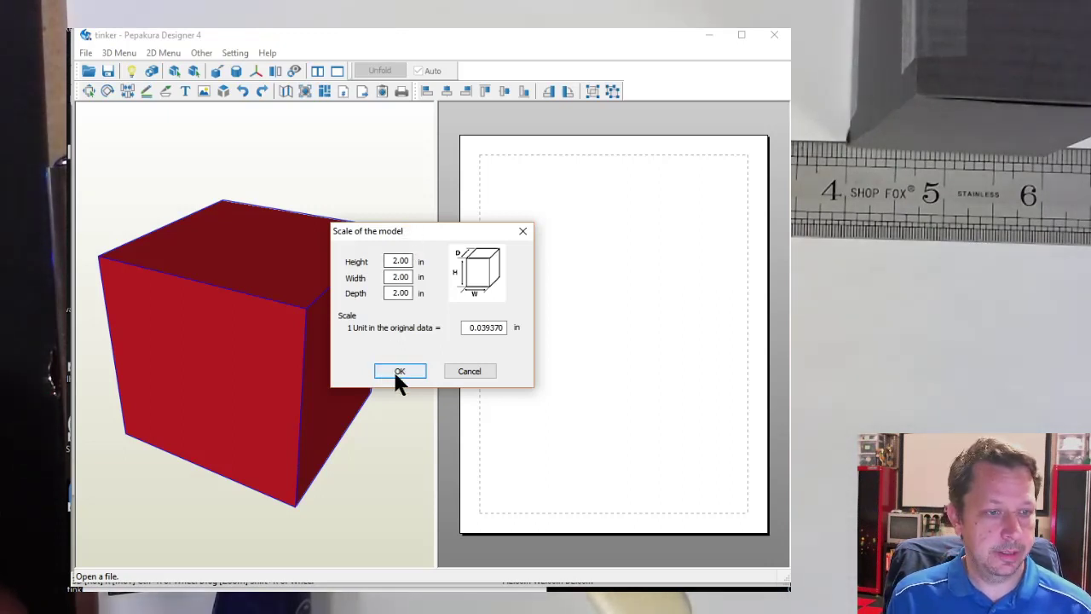
{"action": "left_click", "coordinate": [393, 369]}
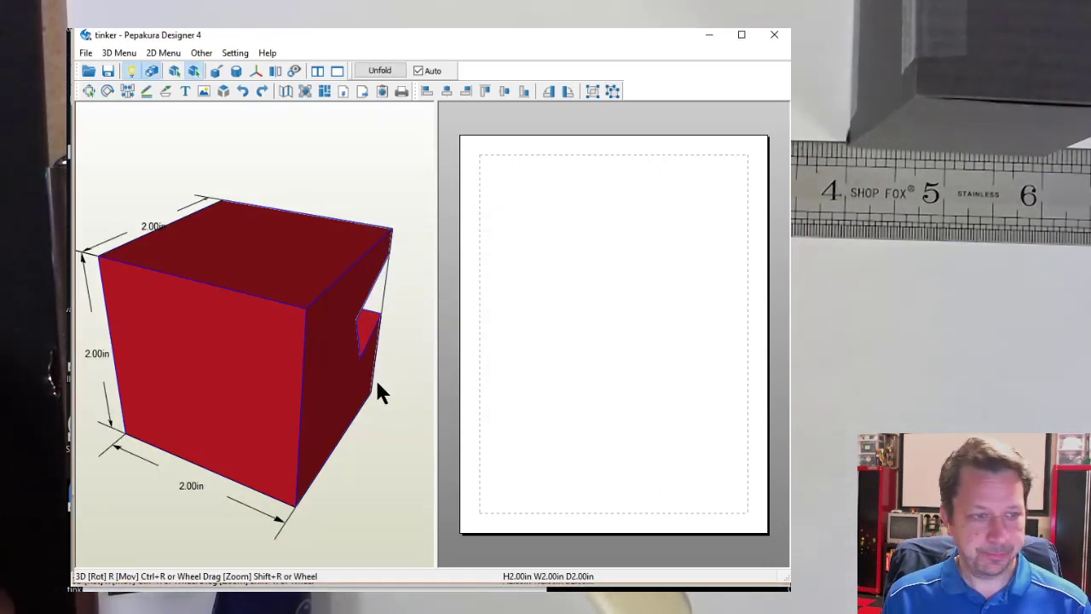
Unfold the slotted block automatically into a flat paper pattern with glue flaps
{"action": "right_click_drag", "start_coordinate": [378, 386], "coordinate": [266, 370]}
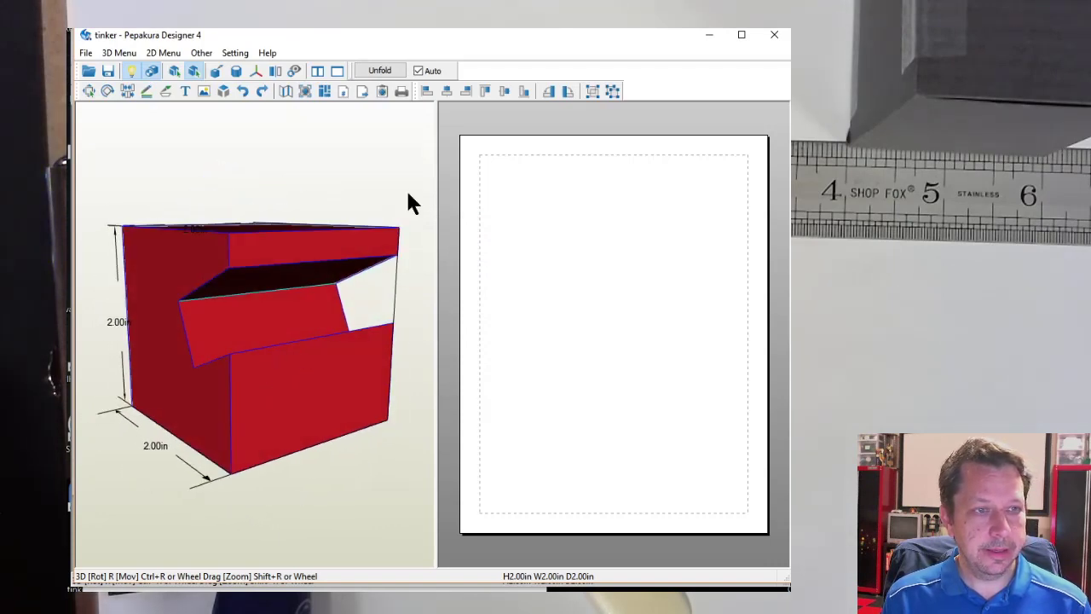
{"action": "left_click", "coordinate": [381, 73]}
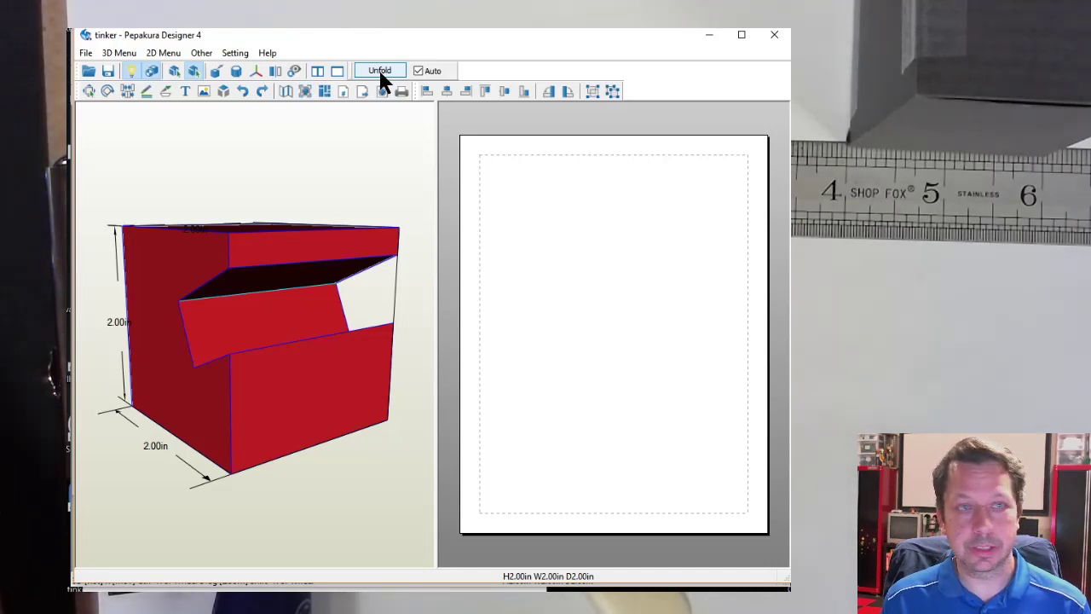
{"action": "left_click", "coordinate": [379, 71]}
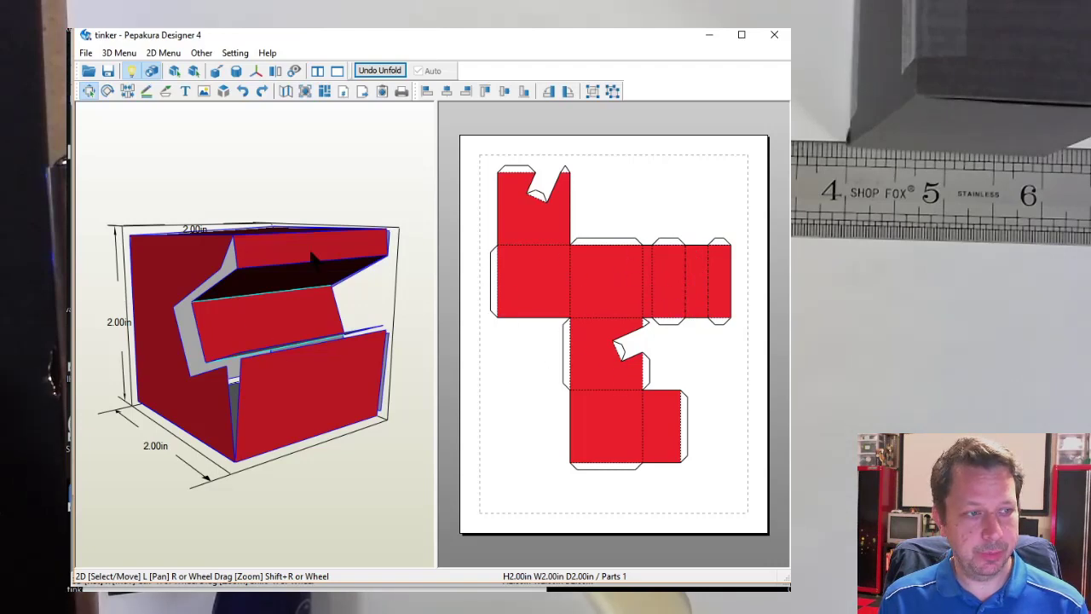
Examine the unfolded block's flaps and slot from several sides, and select the part to compare the 3D model with the flat pattern
{"action": "left_click_drag", "start_coordinate": [240, 380], "coordinate": [202, 383]}
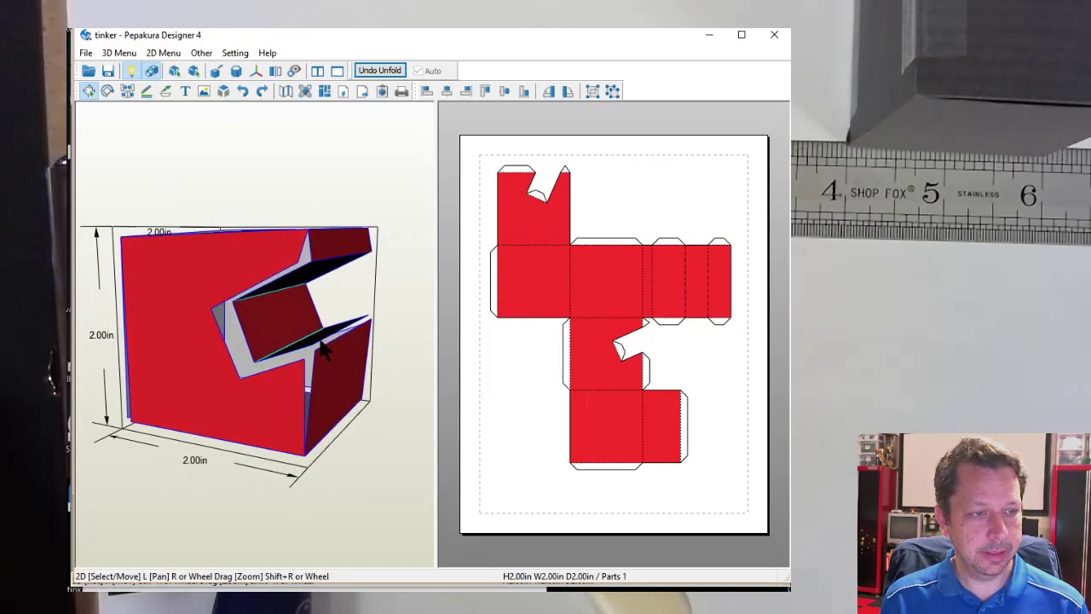
{"action": "left_click_drag", "start_coordinate": [306, 241], "coordinate": [378, 209]}
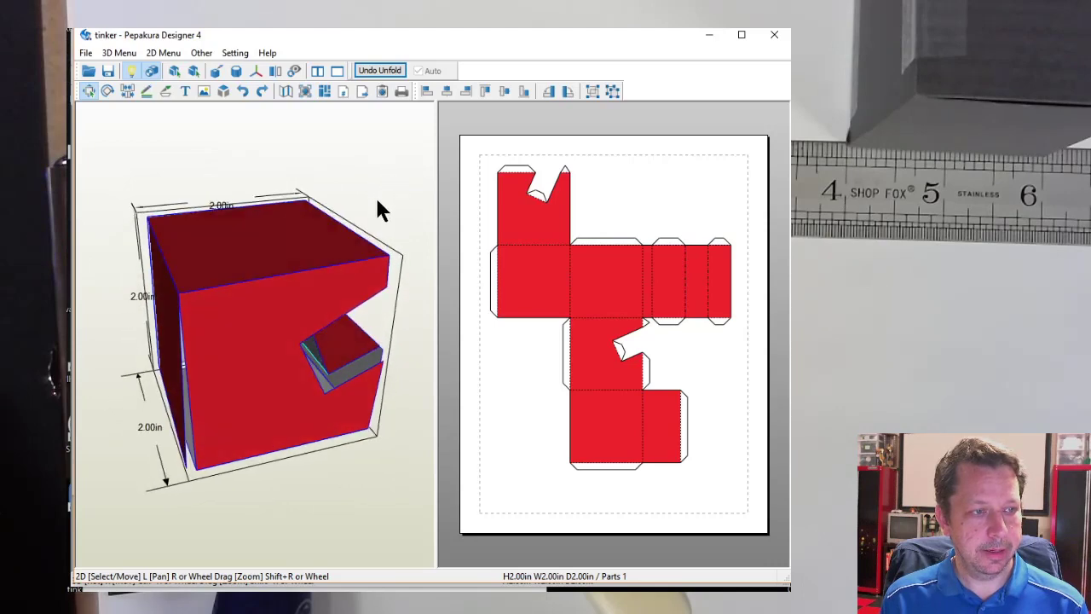
{"action": "left_click_drag", "start_coordinate": [288, 287], "coordinate": [266, 144]}
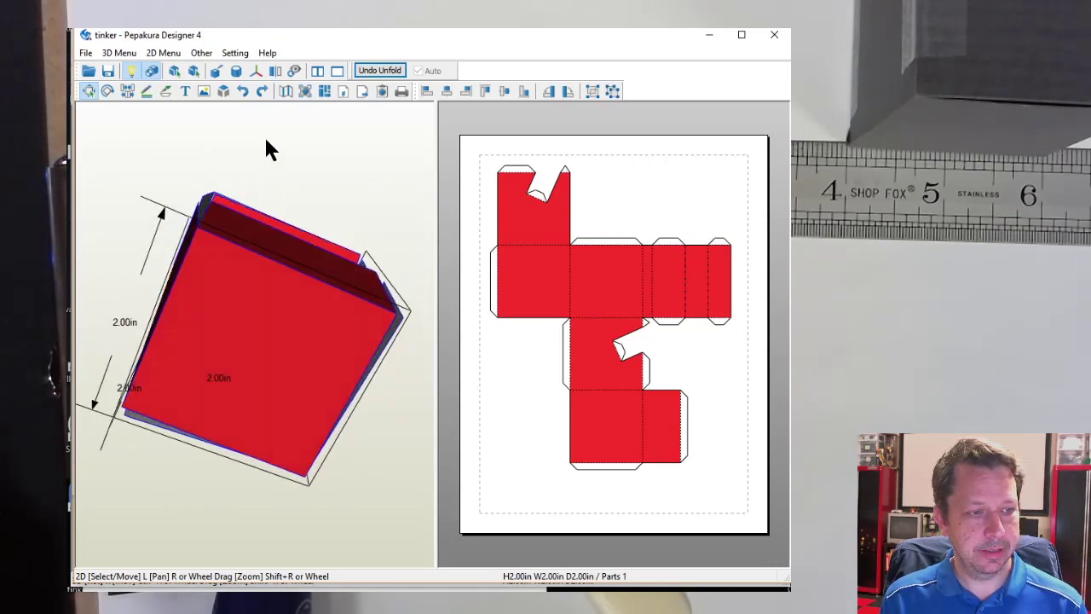
{"action": "left_click_drag", "start_coordinate": [243, 317], "coordinate": [281, 389]}
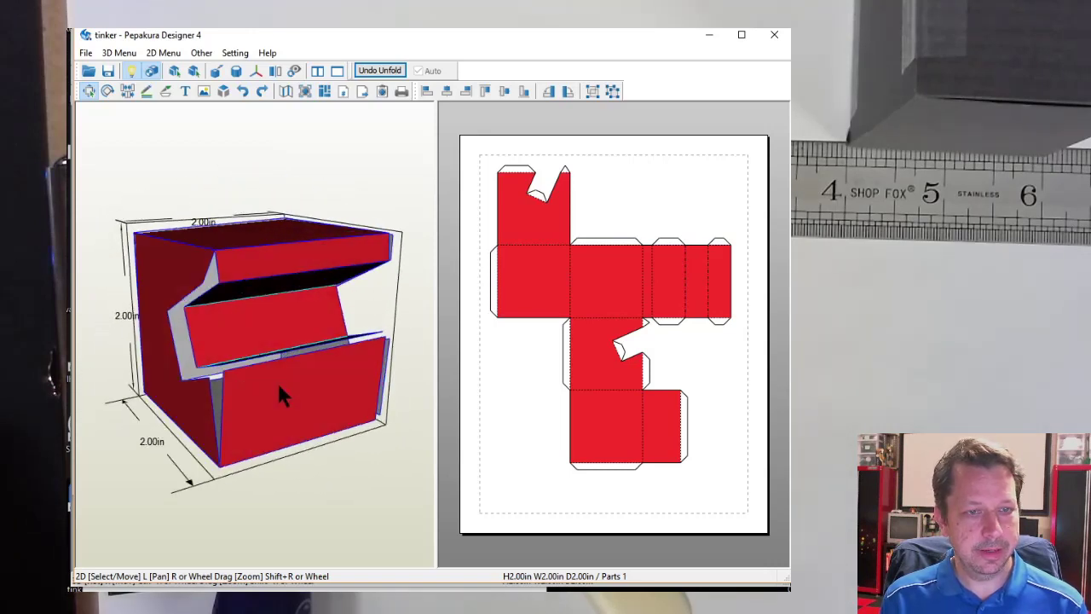
{"action": "left_click", "coordinate": [275, 262]}
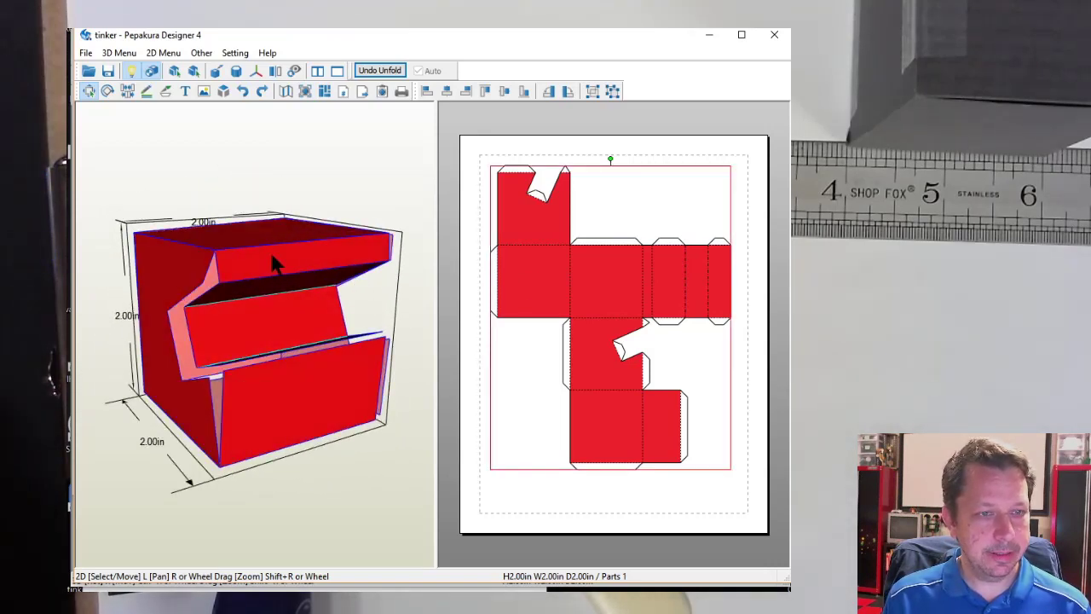
Select individual faces in the flat pattern to compare them with the slotted block in 3D, and deselect the part
{"action": "left_click", "coordinate": [599, 280]}
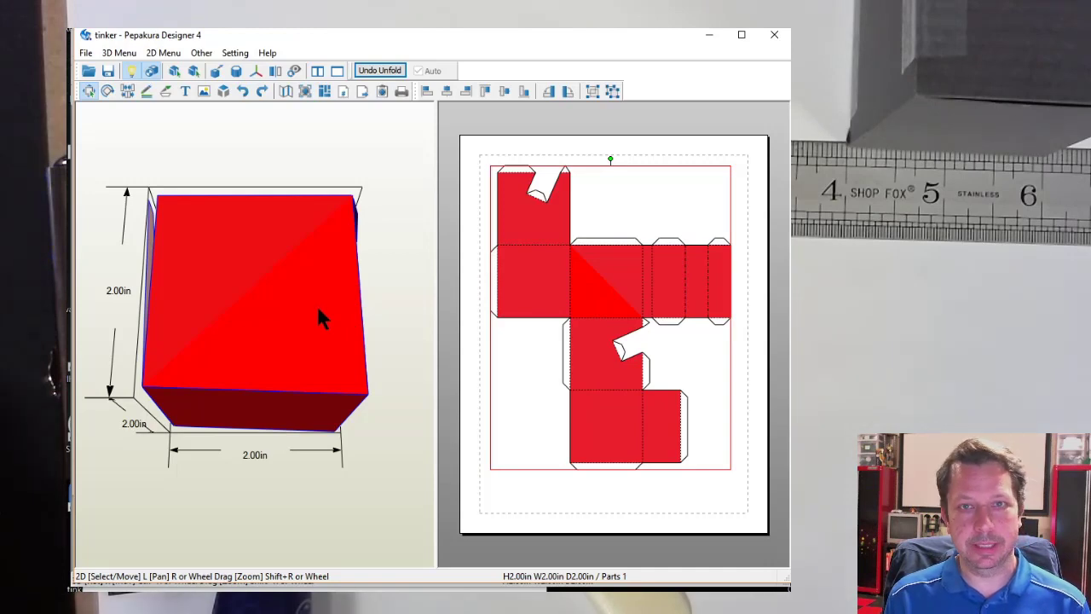
{"action": "left_click", "coordinate": [670, 271]}
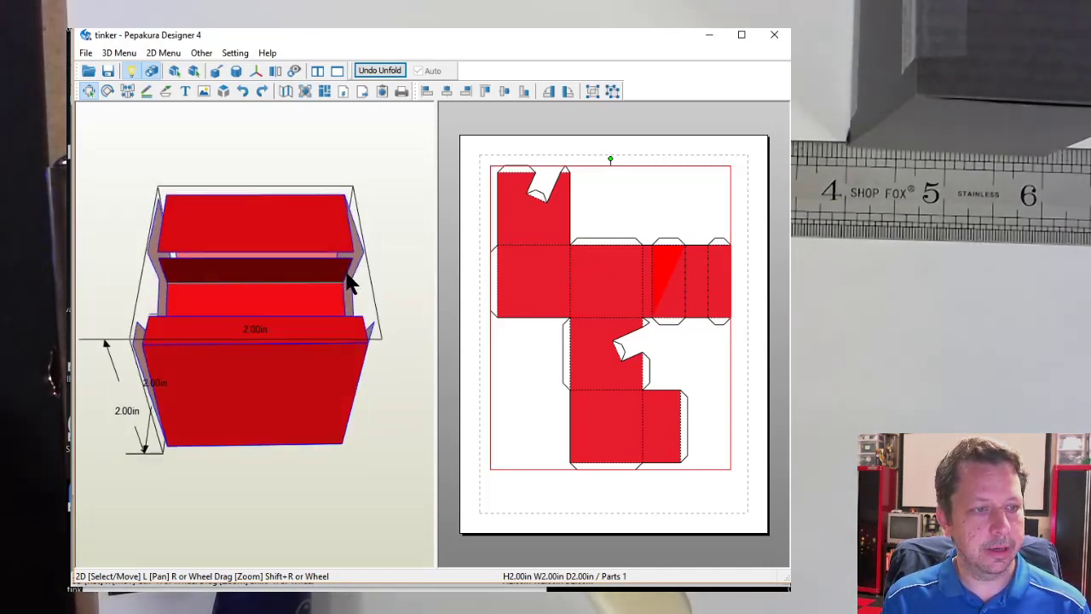
{"action": "left_click_drag", "start_coordinate": [349, 281], "coordinate": [253, 313]}
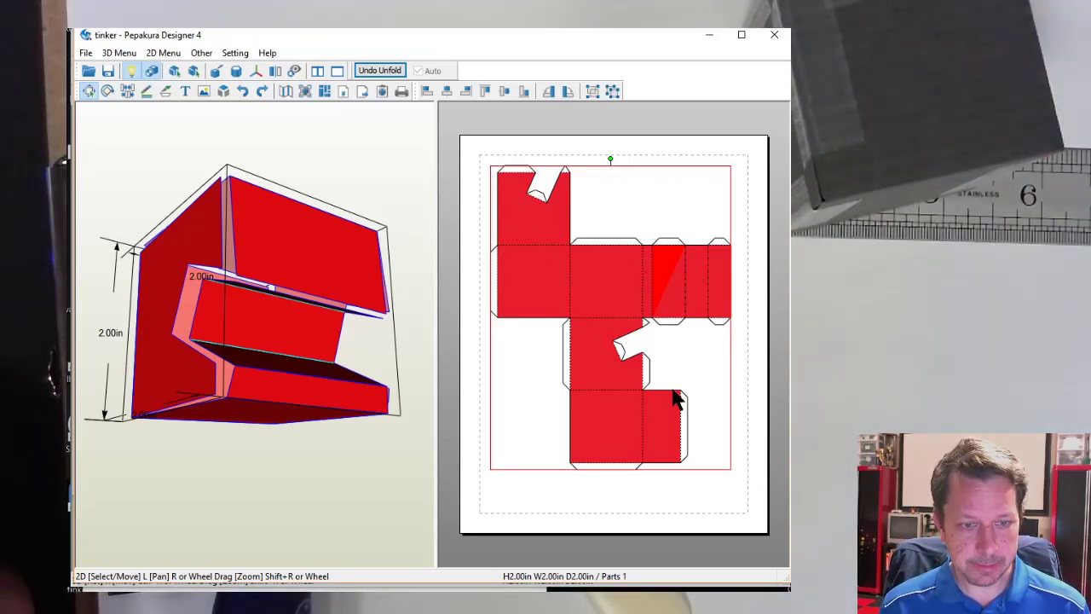
{"action": "left_click", "coordinate": [755, 165]}
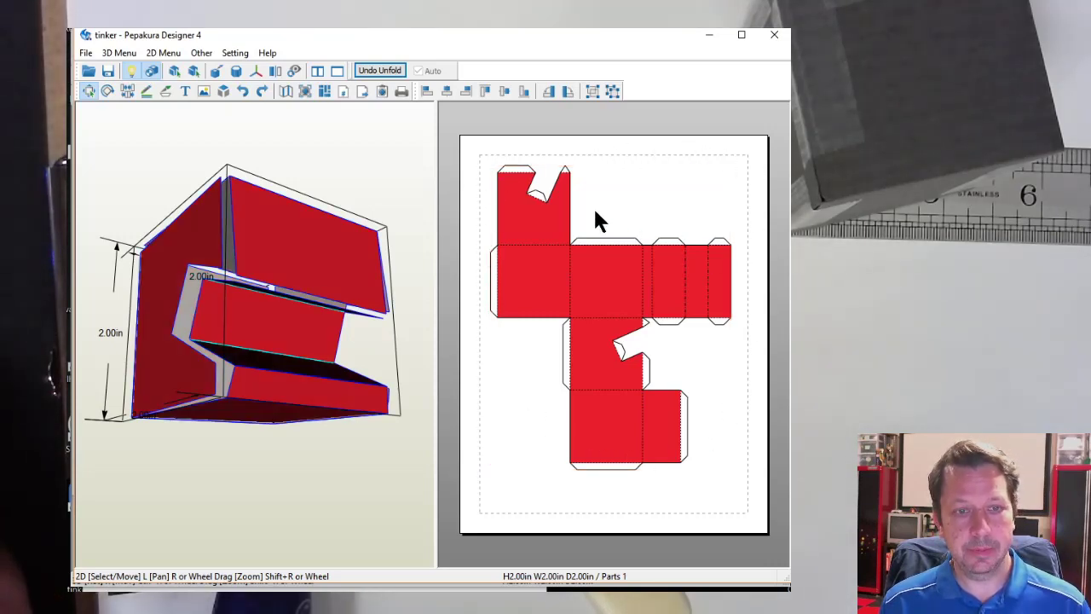
Print the unfolded pattern to a PDF file named tinker.pdf on the Desktop
{"action": "left_click", "coordinate": [86, 53]}
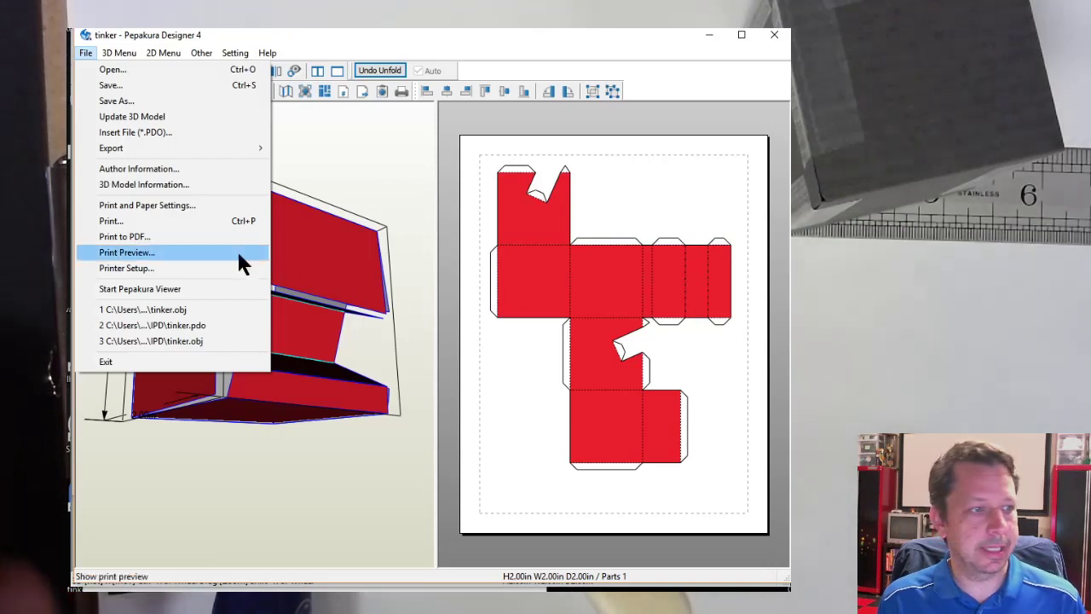
{"action": "left_click", "coordinate": [169, 241]}
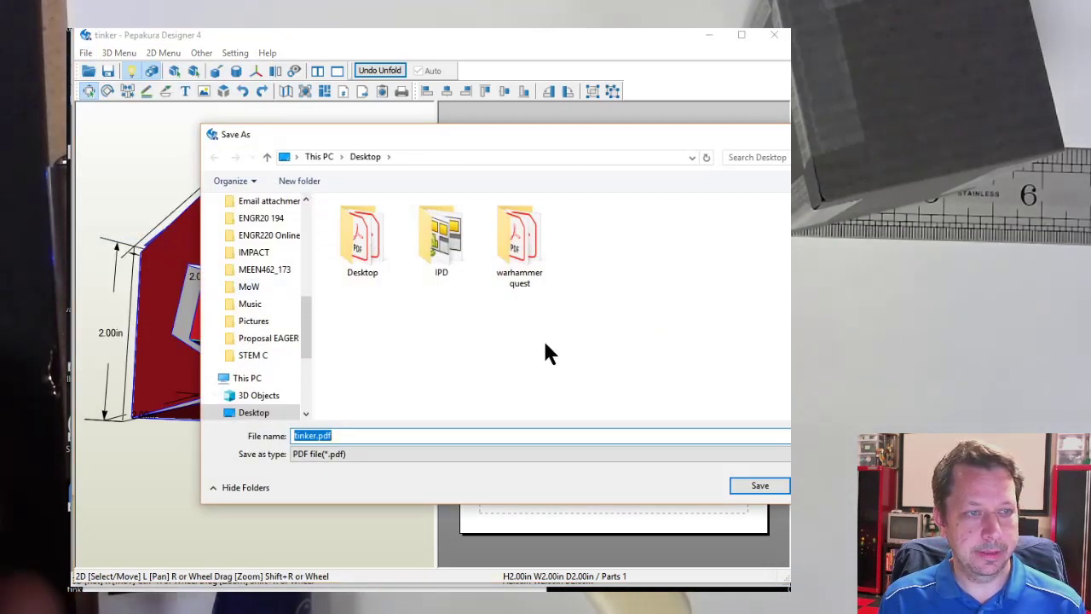
{"action": "key", "text": "Return"}
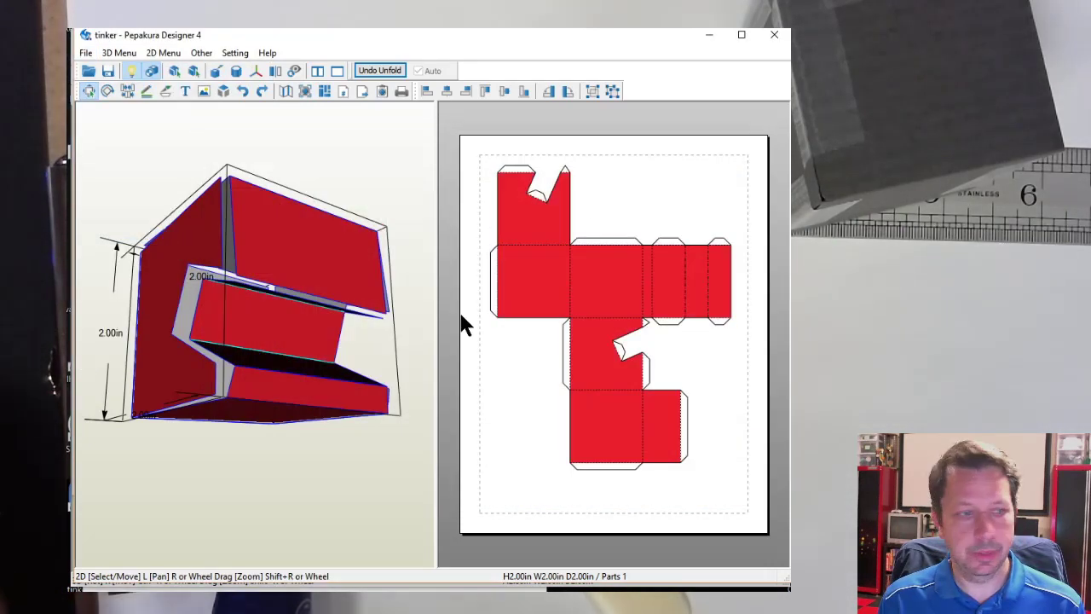
Export the unfolded pattern in Drawing Interchange Format to the Desktop as box with cut.dxf
{"action": "left_click", "coordinate": [85, 53]}
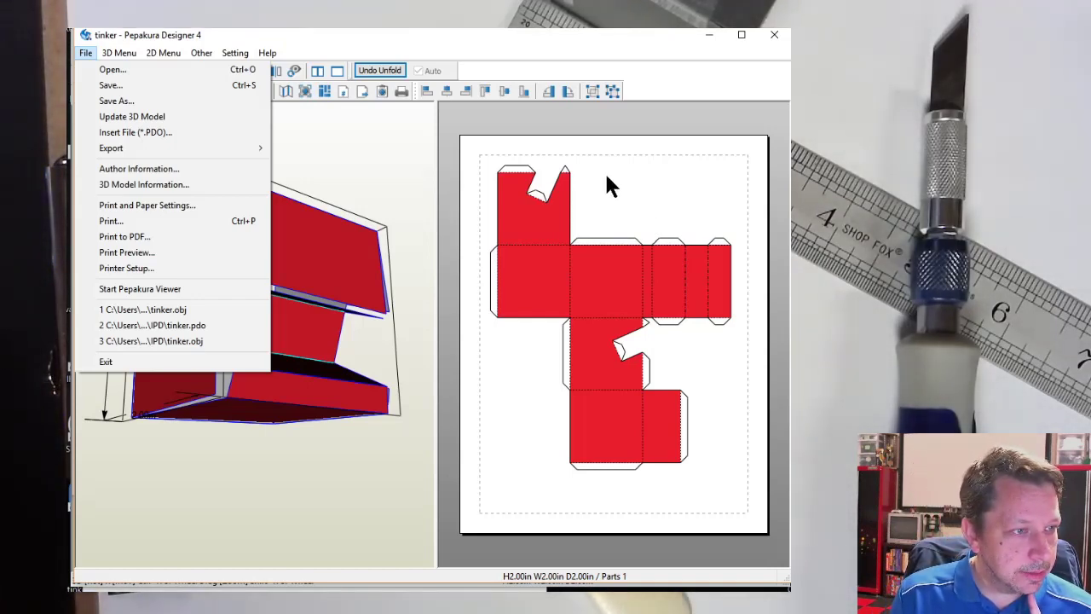
{"action": "mouse_move", "coordinate": [173, 150]}
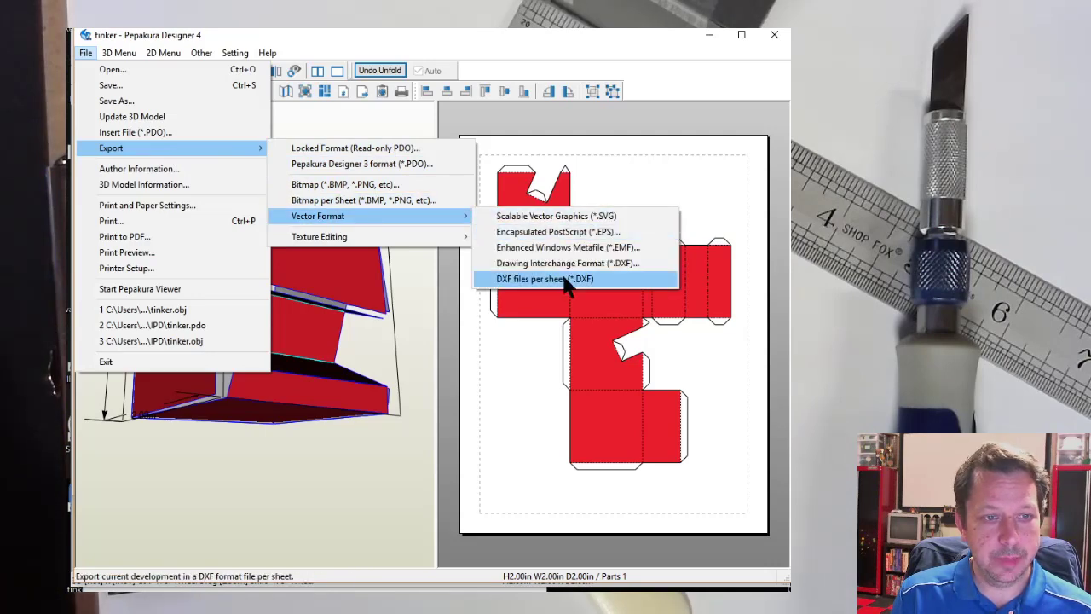
{"action": "left_click", "coordinate": [623, 266]}
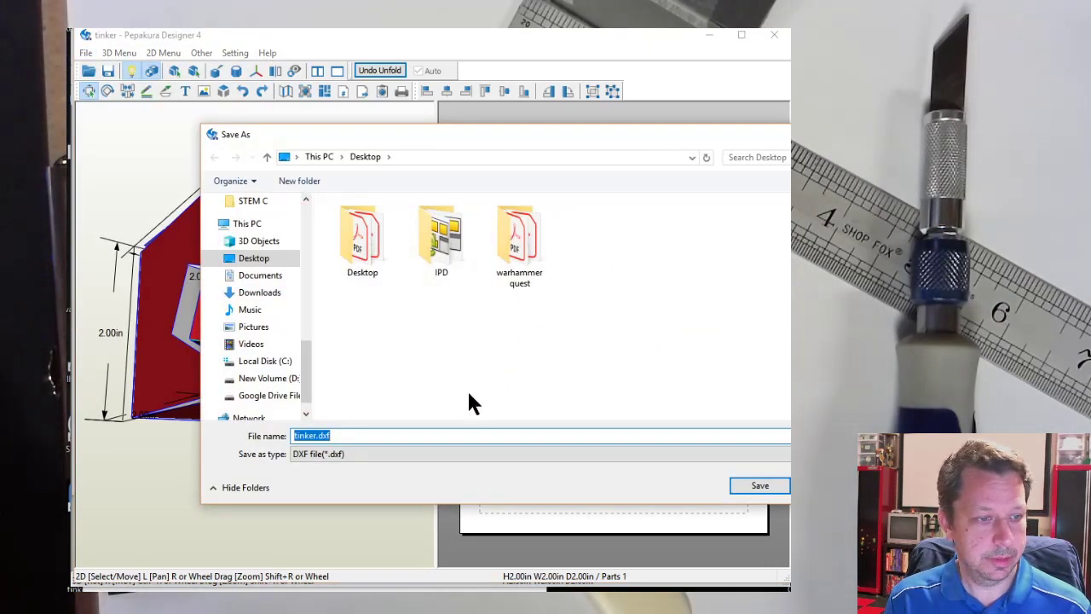
{"action": "left_click", "coordinate": [316, 436]}
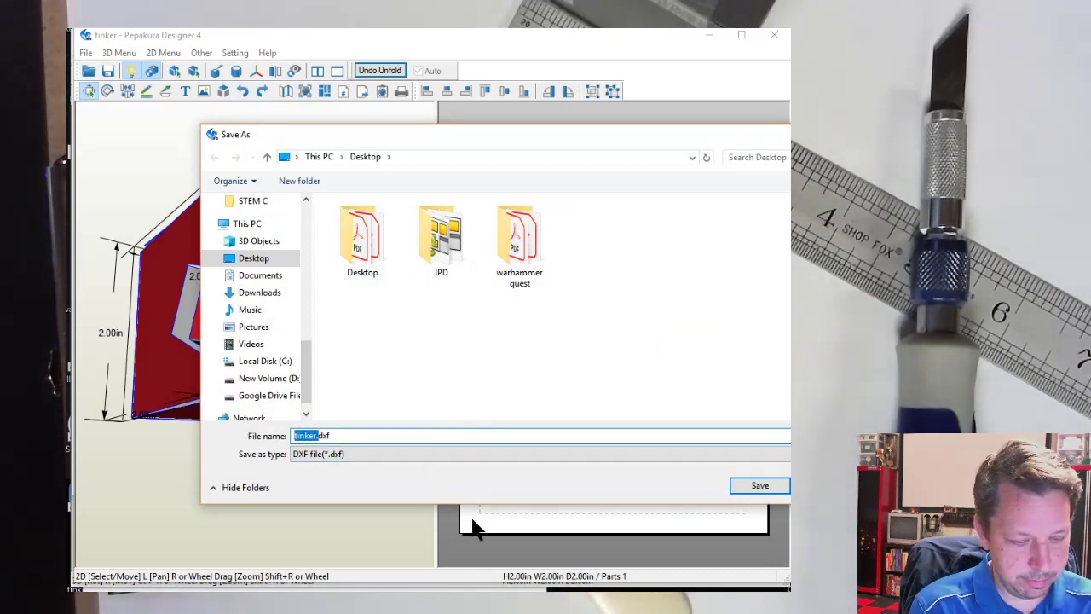
{"action": "type", "text": "bo"}
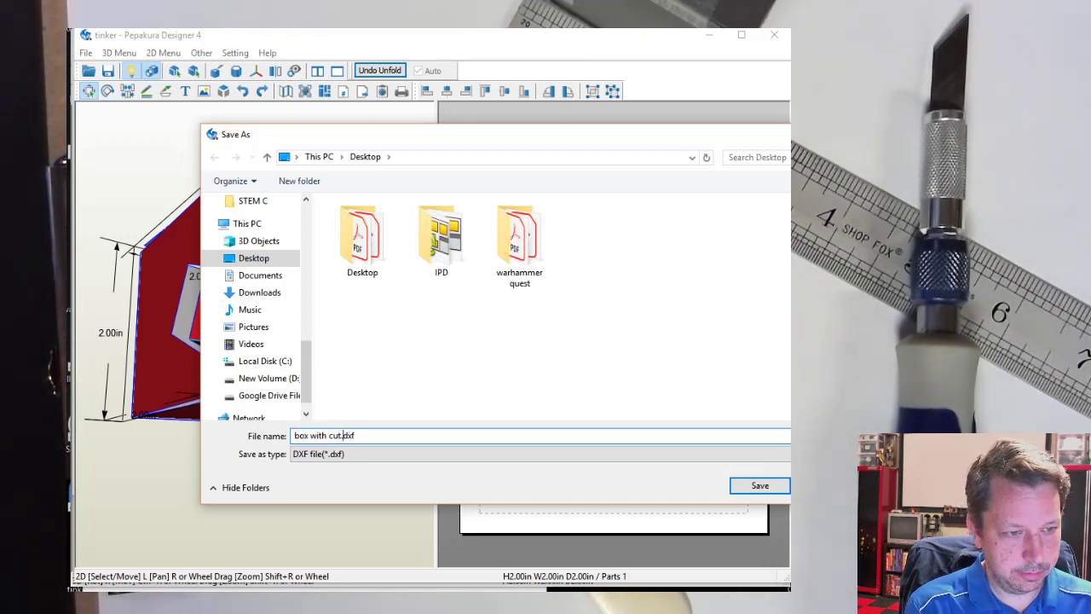
{"action": "type", "text": "x with cut"}
{"action": "key", "text": "Return"}
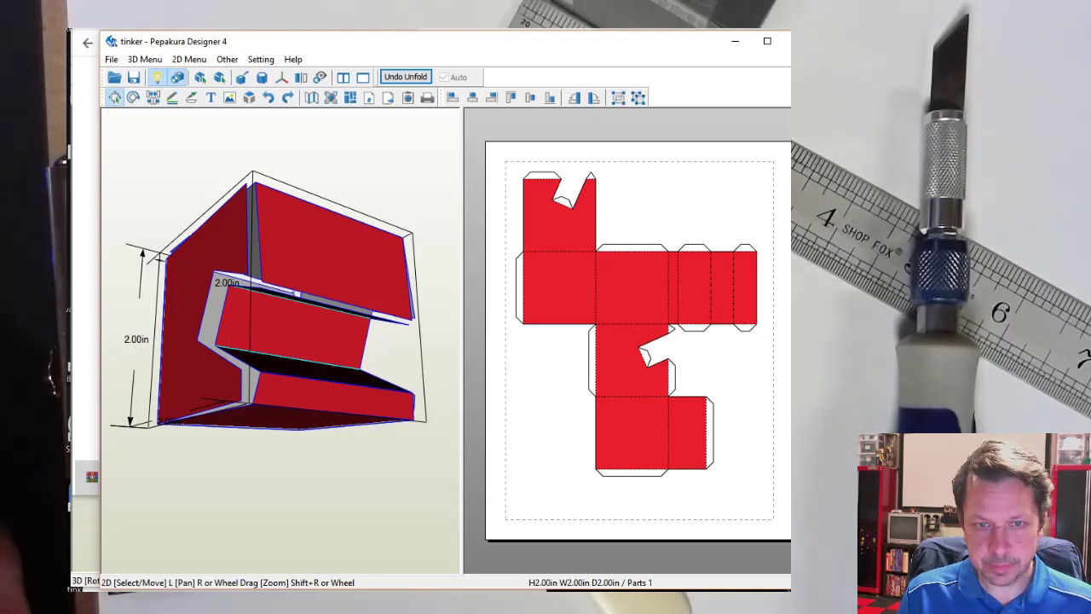
Launch Pepakura Viewer 4 for Silhouette CAMEO alongside the open Pepakura Designer window
{"action": "mouse_move", "coordinate": [264, 42]}
{"action": "left_mouse_down"}
{"action": "mouse_move", "coordinate": [241, 38]}
{"action": "mouse_move", "coordinate": [254, 37]}
{"action": "mouse_move", "coordinate": [247, 46]}
{"action": "left_mouse_up"}
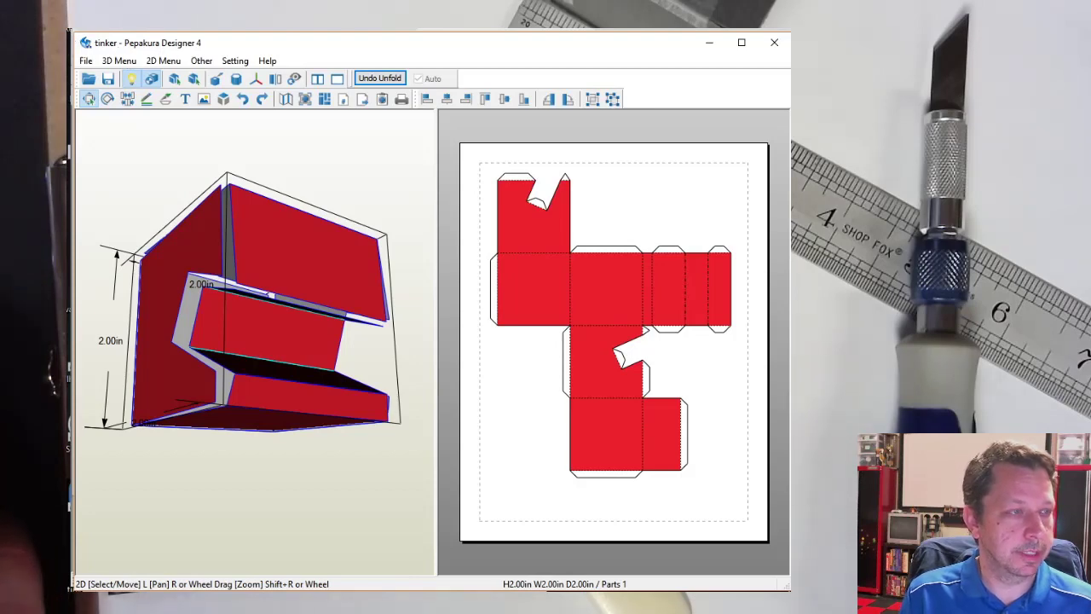
{"action": "key", "text": "super"}
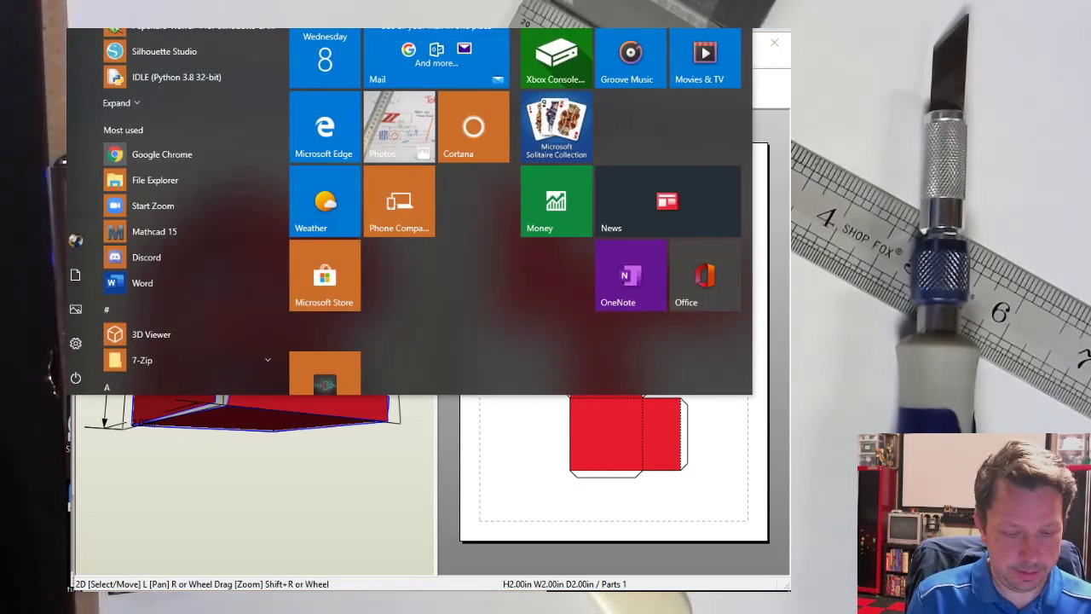
{"action": "type", "text": "pep"}
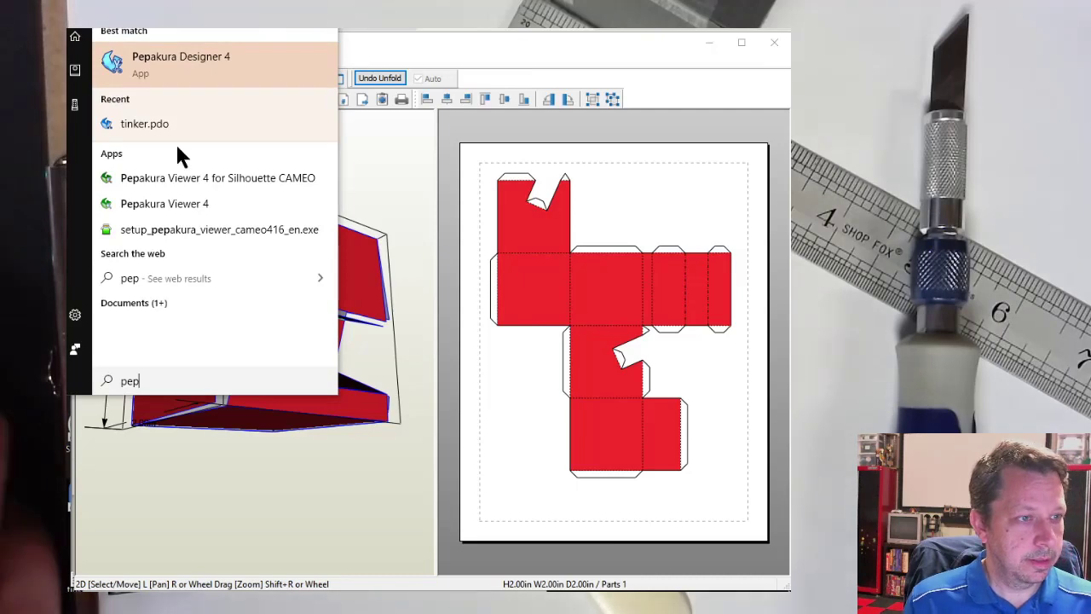
{"action": "left_click", "coordinate": [211, 181]}
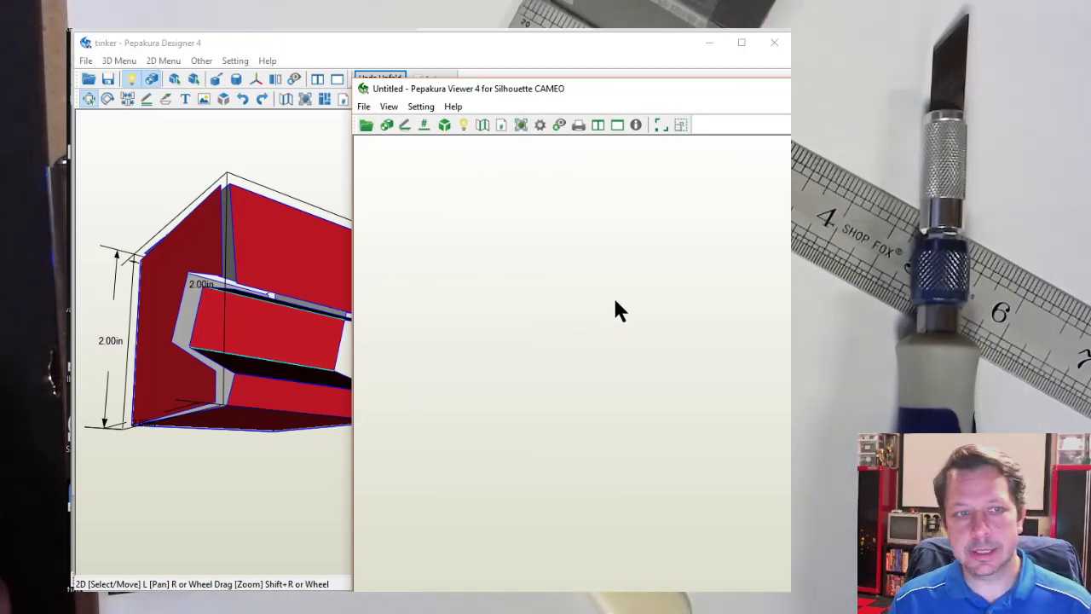
Move the viewer window over the Designer window and narrow it so the whole sheet with registration marks fits
{"action": "left_click_drag", "start_coordinate": [682, 91], "coordinate": [401, 44]}
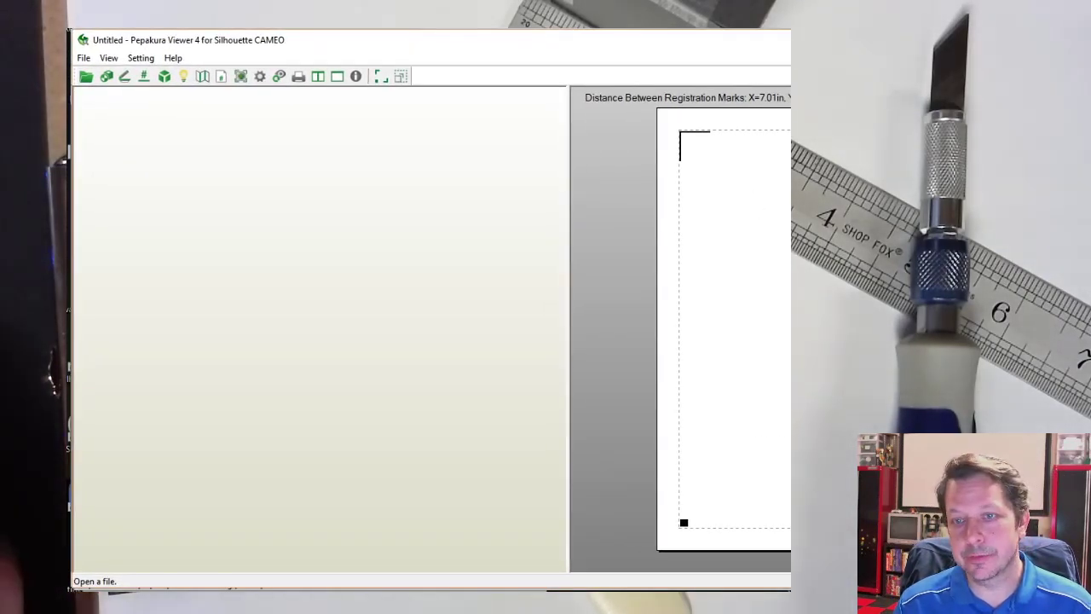
{"action": "left_click_drag", "start_coordinate": [1053, 202], "coordinate": [786, 208]}
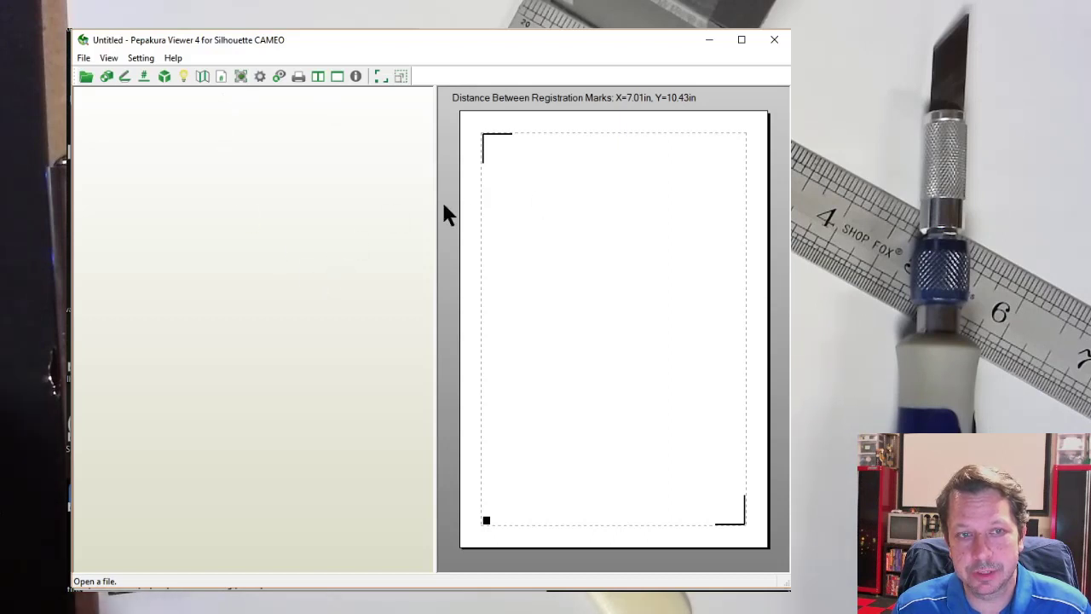
{"action": "scroll", "coordinate": [709, 428], "scroll_direction": "up", "scroll_amount": 3}
{"action": "scroll", "coordinate": [663, 341], "scroll_direction": "down", "scroll_amount": 3}
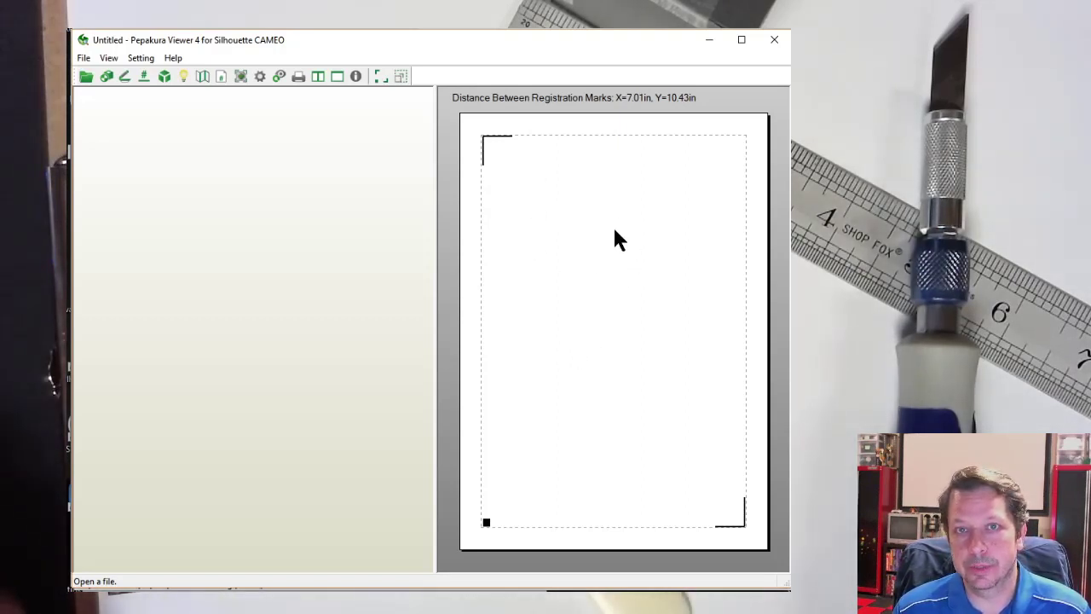
{"action": "mouse_move", "coordinate": [541, 41]}
{"action": "left_mouse_down"}
{"action": "mouse_move", "coordinate": [567, 546]}
{"action": "mouse_move", "coordinate": [529, 178]}
{"action": "mouse_move", "coordinate": [542, 45]}
{"action": "left_mouse_up"}
{"action": "left_click", "coordinate": [84, 61]}
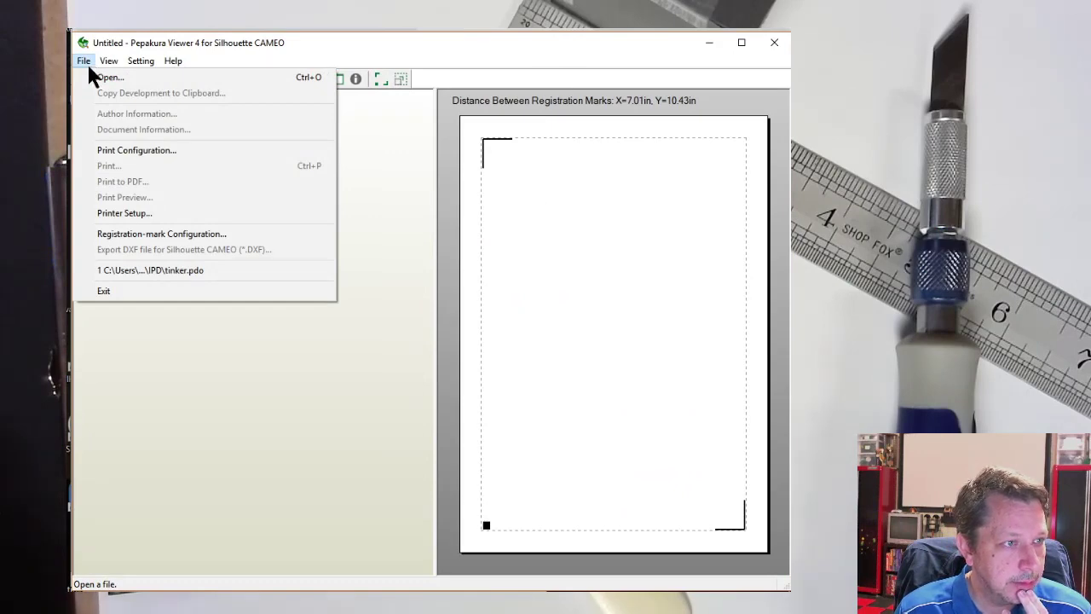
{"action": "left_click", "coordinate": [94, 76]}
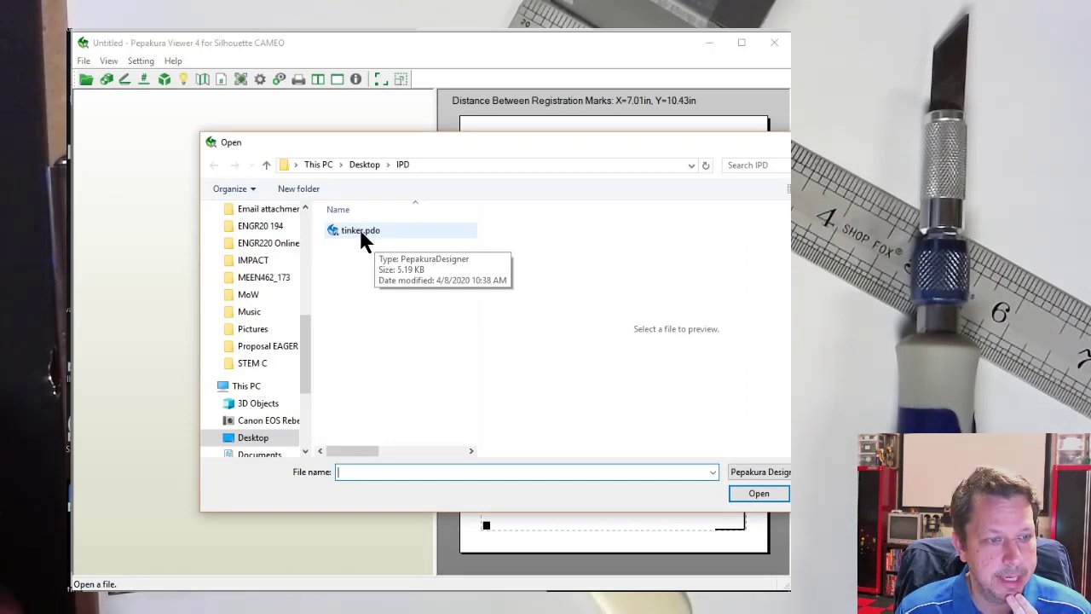
{"action": "left_click", "coordinate": [365, 166]}
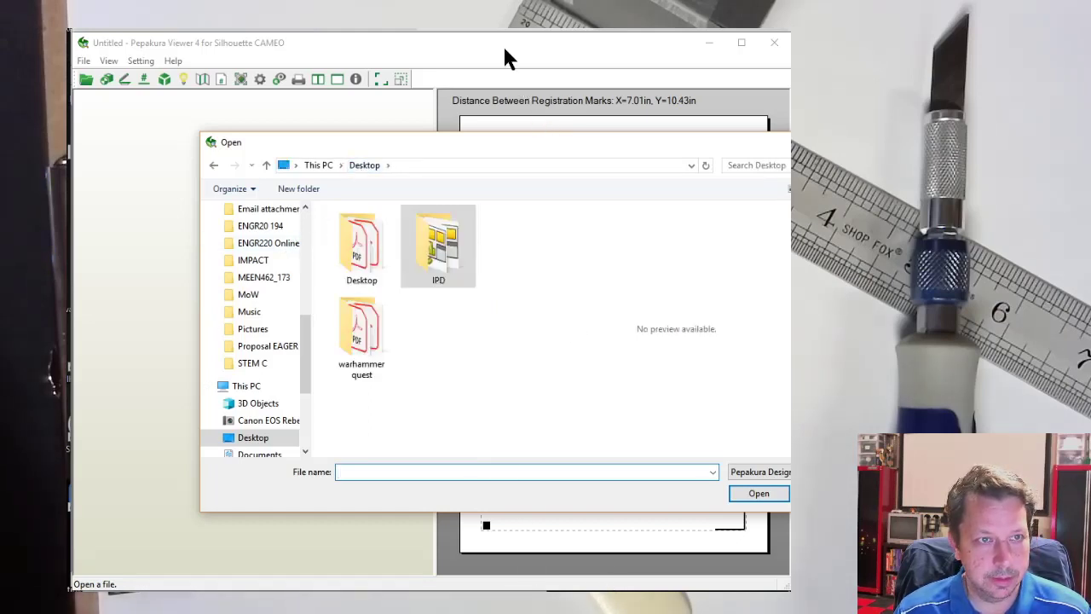
{"action": "key", "text": "Escape"}
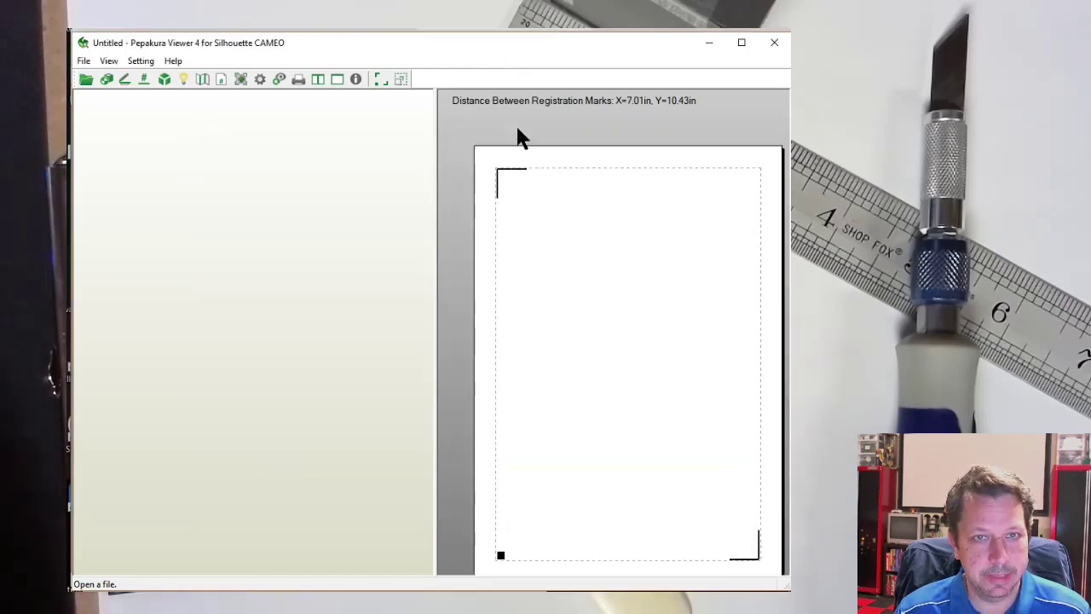
Switch to Pepakura Designer and save the unfolded project to the Desktop as box with cutout.pdo
{"action": "left_click_drag", "start_coordinate": [488, 56], "coordinate": [475, 570]}
{"action": "left_click", "coordinate": [84, 63]}
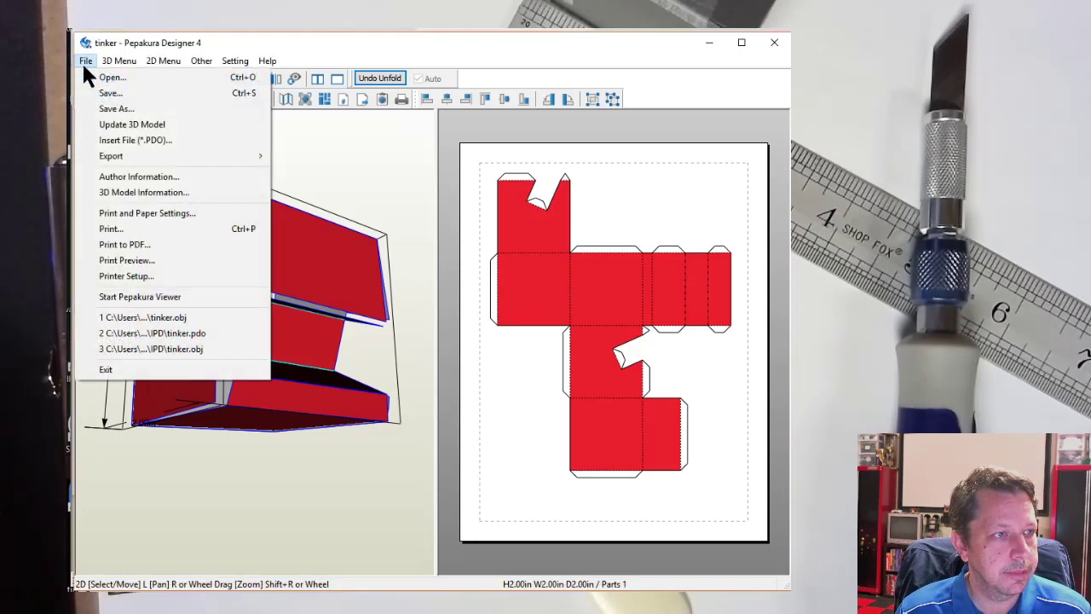
{"action": "left_click", "coordinate": [117, 112]}
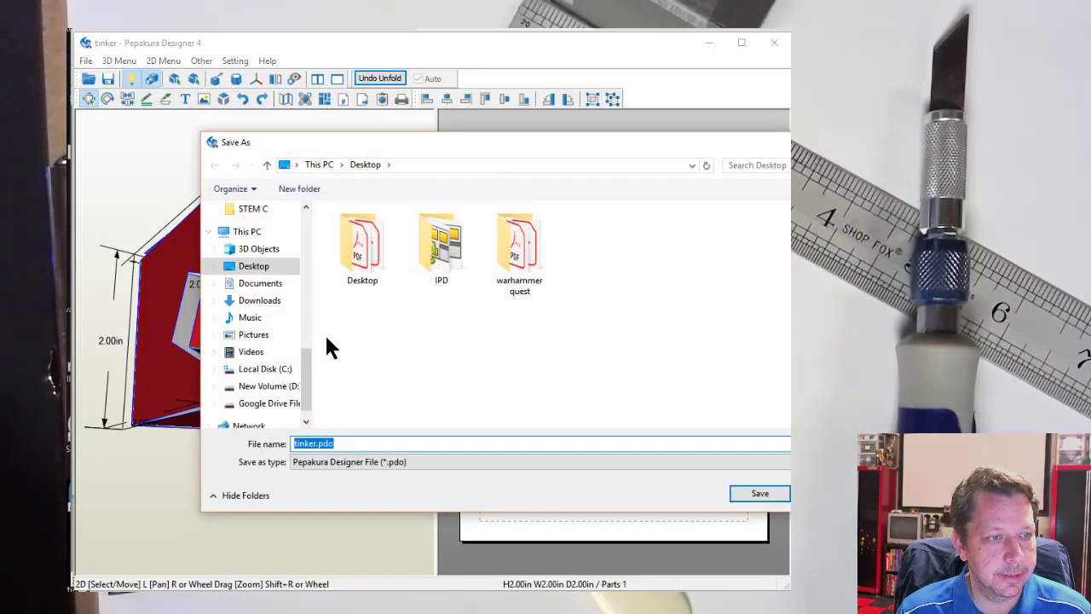
{"action": "left_click", "coordinate": [317, 445]}
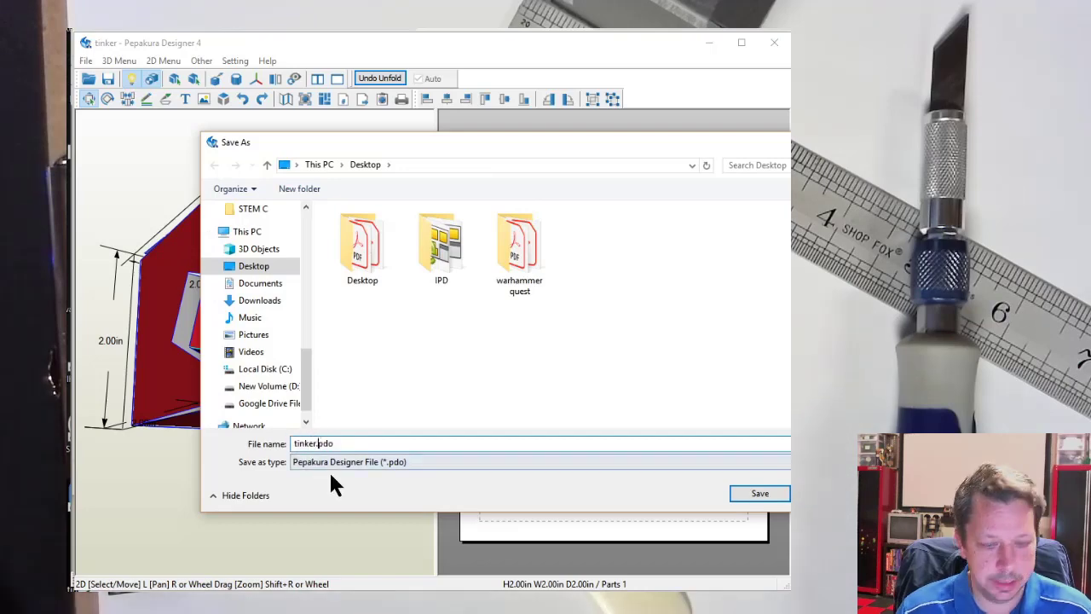
{"action": "key", "text": "BackSpace"}
{"action": "key", "text": "BackSpace"}
{"action": "key", "text": "BackSpace"}
{"action": "key", "text": "BackSpace"}
{"action": "key", "text": "BackSpace"}
{"action": "key", "text": "BackSpace"}
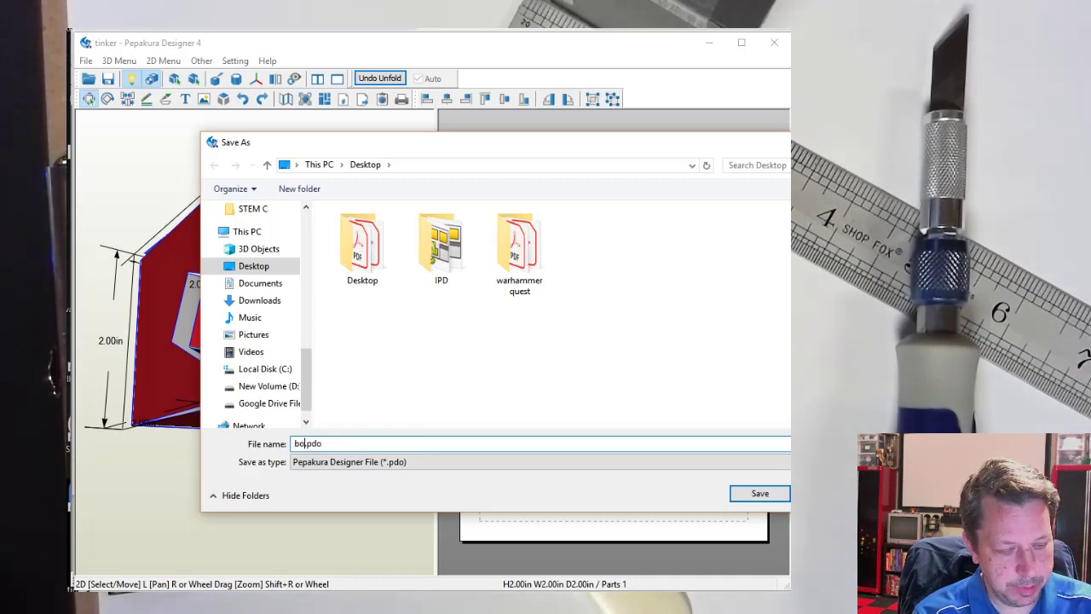
{"action": "type", "text": "box with cutout"}
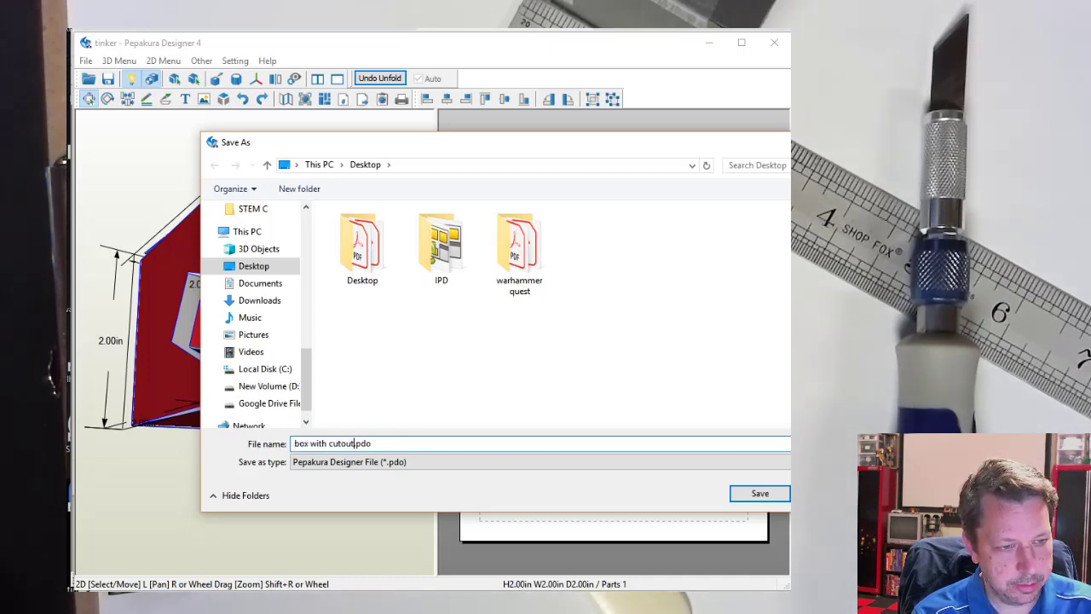
{"action": "key", "text": "Return"}
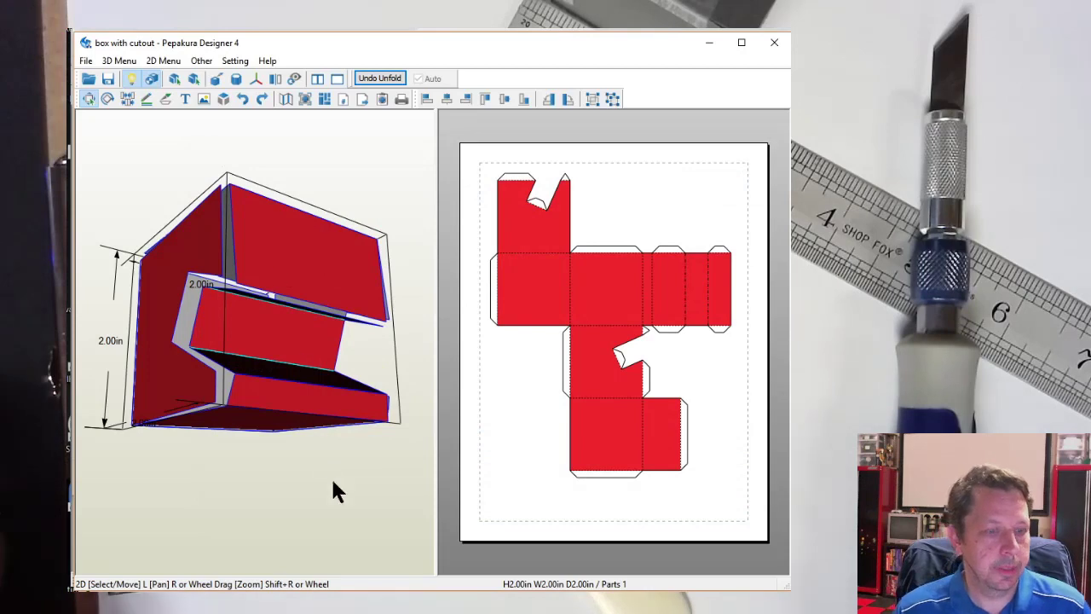
Return to Pepakura Viewer for Silhouette CAMEO and open box with cutout.pdo from the Desktop
{"action": "left_click_drag", "start_coordinate": [355, 322], "coordinate": [357, 50]}
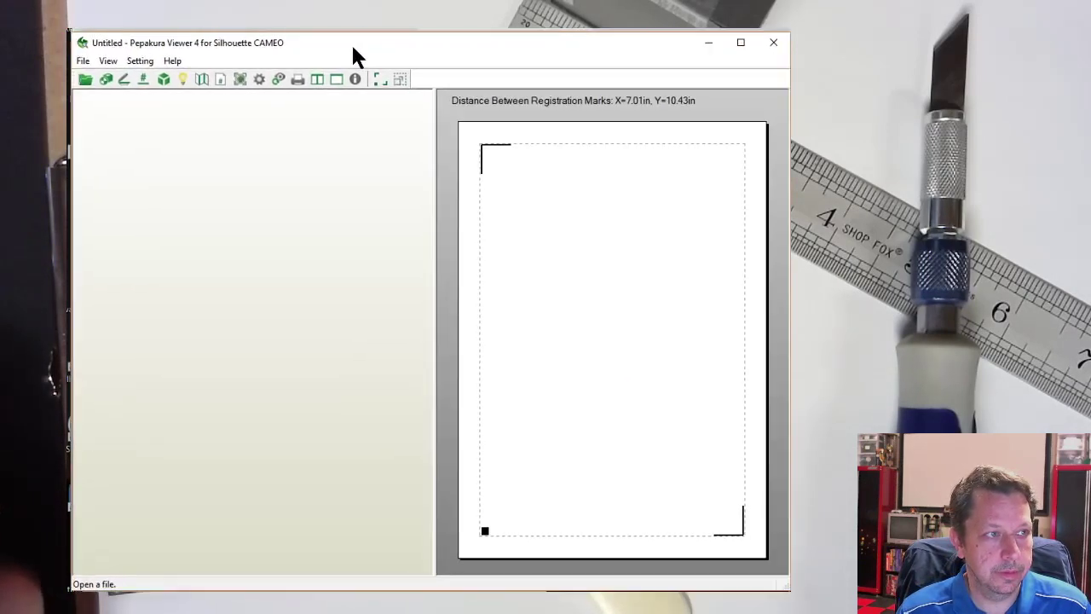
{"action": "left_click", "coordinate": [83, 60]}
{"action": "left_click", "coordinate": [103, 77]}
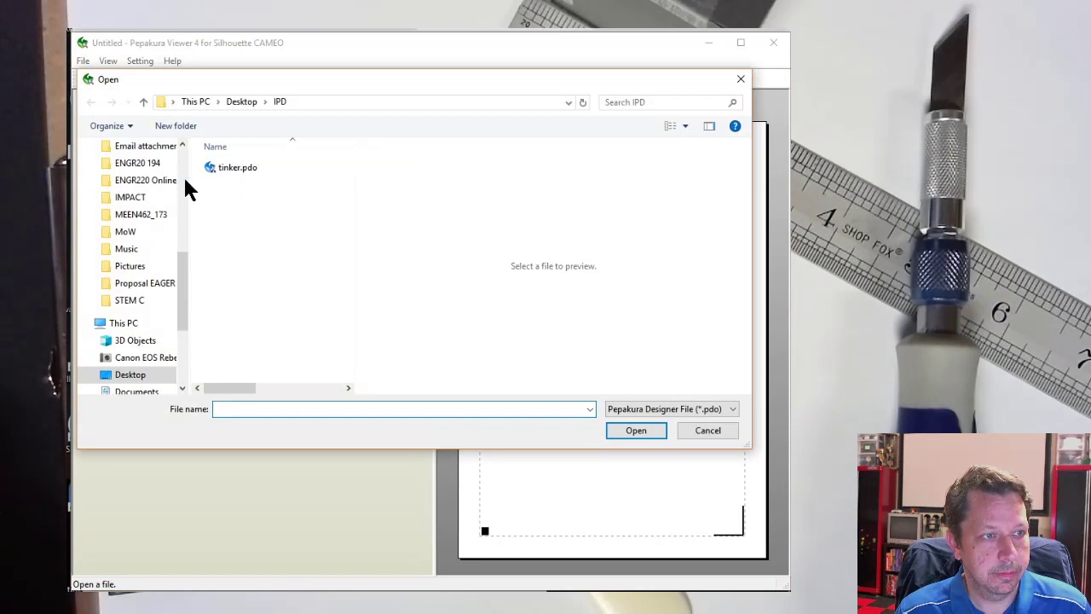
{"action": "left_click", "coordinate": [240, 103]}
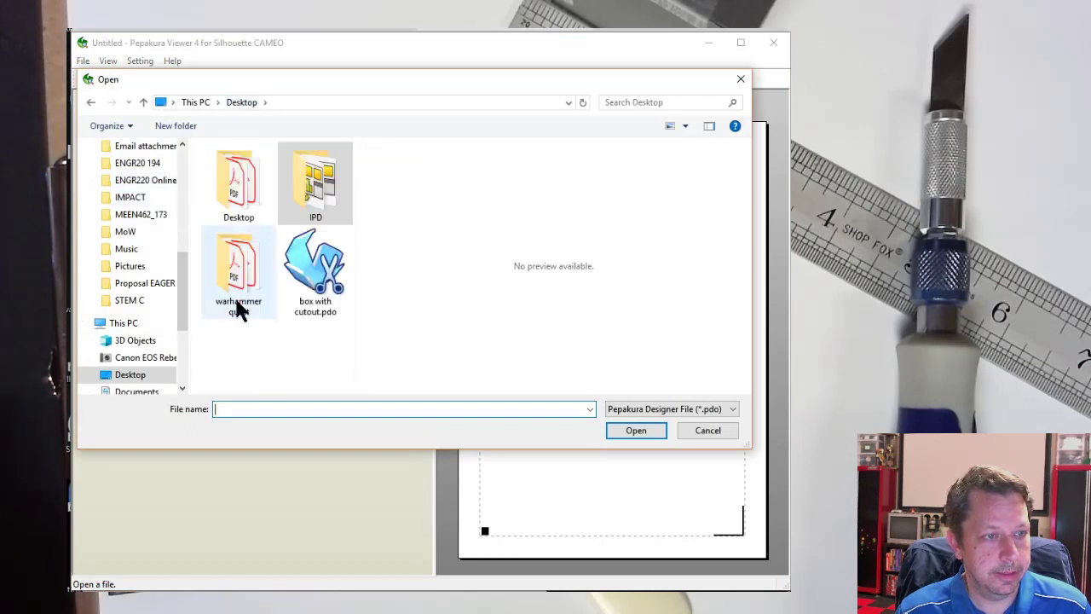
{"action": "double_click", "coordinate": [320, 272]}
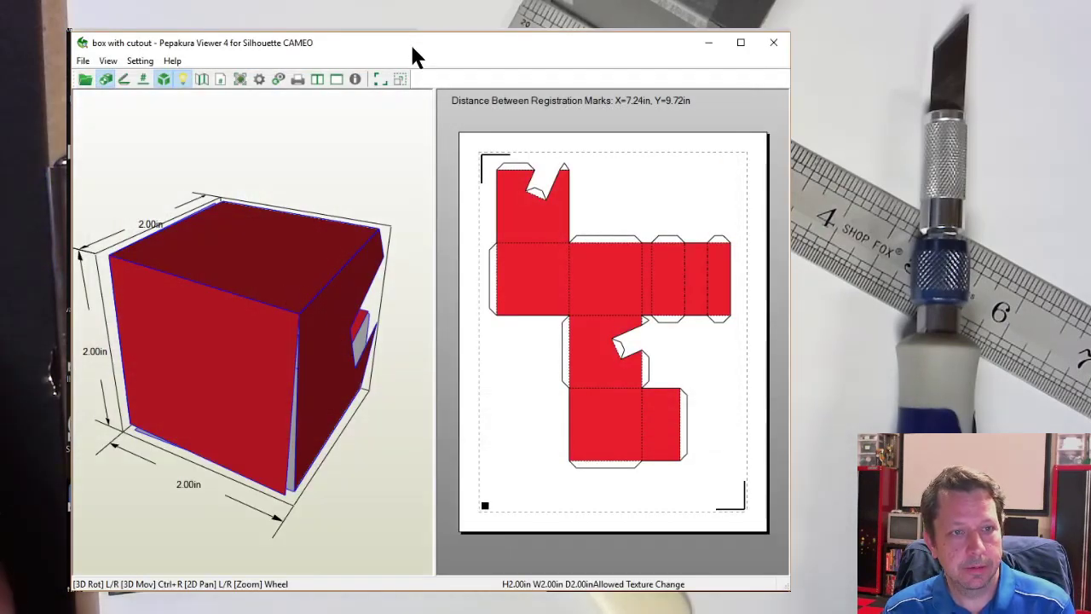
{"action": "mouse_move", "coordinate": [410, 42]}
{"action": "left_mouse_down"}
{"action": "mouse_move", "coordinate": [420, 486]}
{"action": "mouse_move", "coordinate": [432, 81]}
{"action": "mouse_move", "coordinate": [387, 101]}
{"action": "mouse_move", "coordinate": [411, 37]}
{"action": "left_mouse_up"}
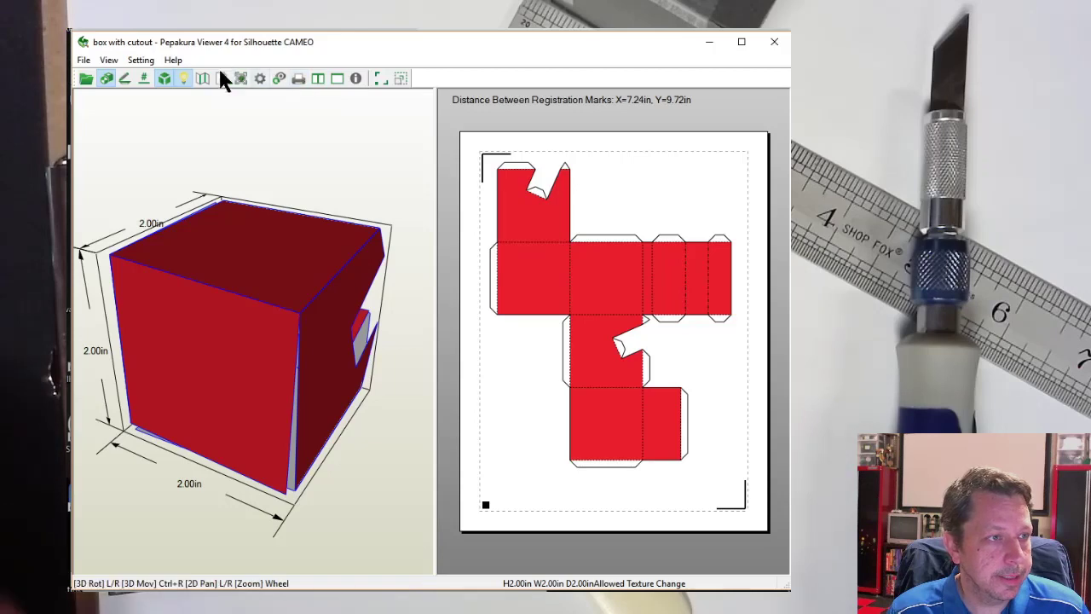
Review the print configuration and the printer setup for the unfolded box pattern, leaving both as they are
{"action": "left_click", "coordinate": [83, 60]}
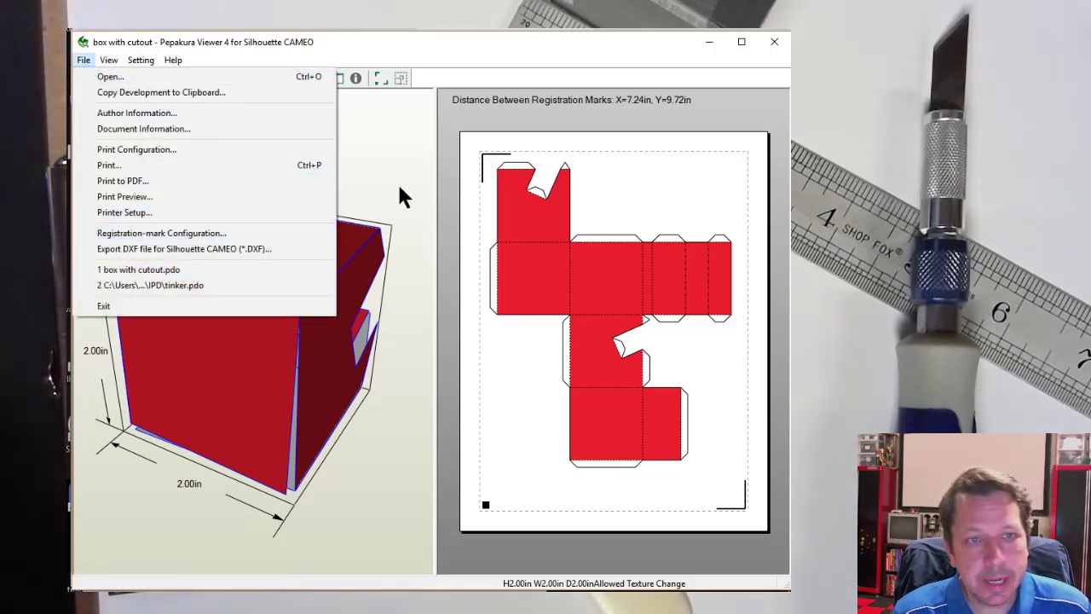
{"action": "left_click", "coordinate": [635, 132]}
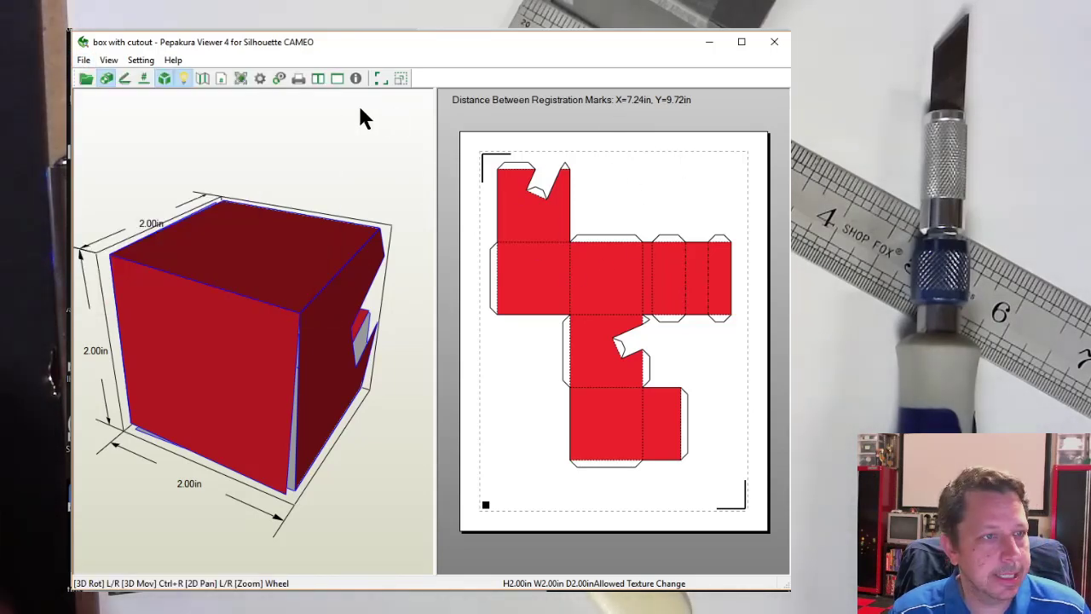
{"action": "left_click", "coordinate": [85, 61]}
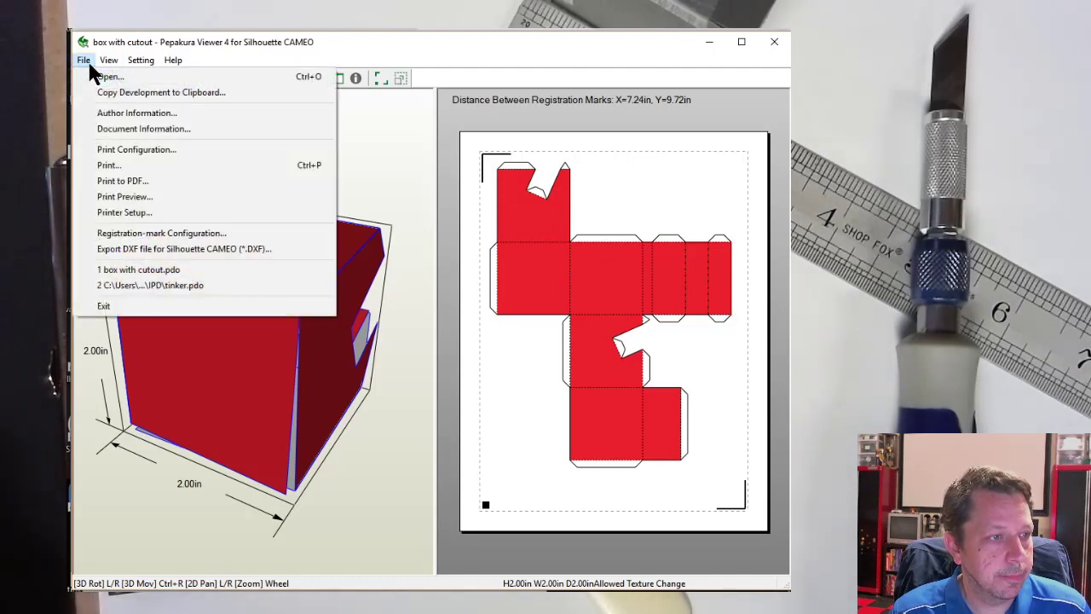
{"action": "left_click", "coordinate": [133, 150]}
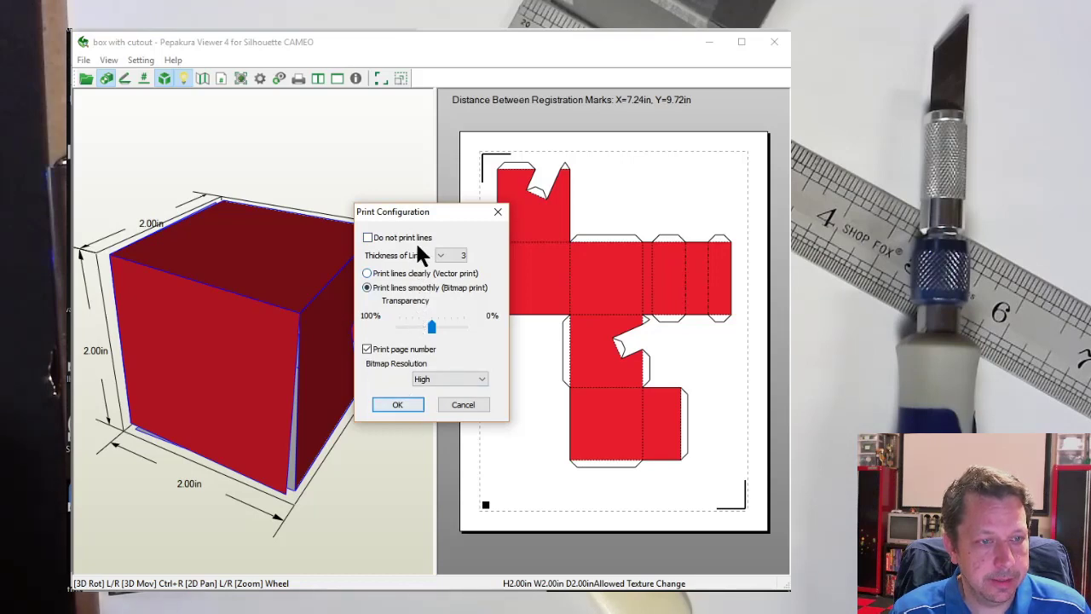
{"action": "left_click", "coordinate": [396, 403]}
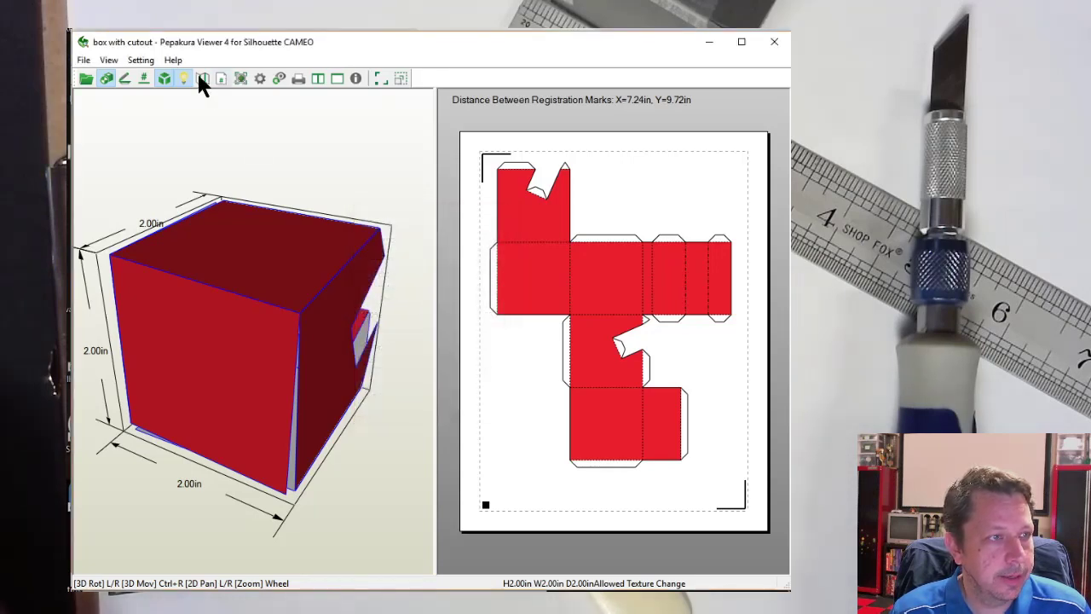
{"action": "left_click", "coordinate": [84, 61]}
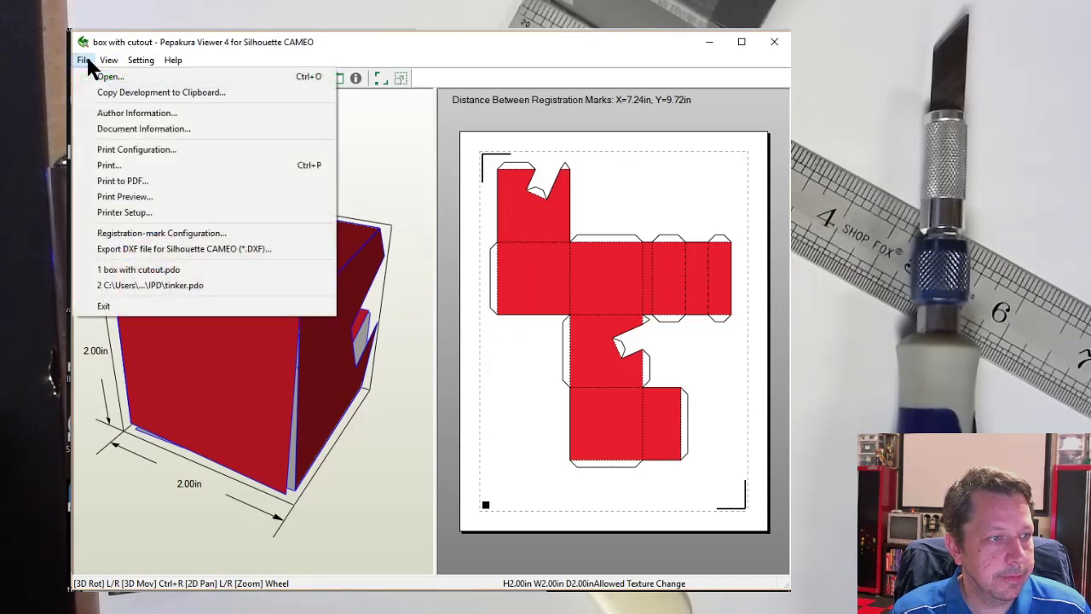
{"action": "left_click", "coordinate": [156, 215]}
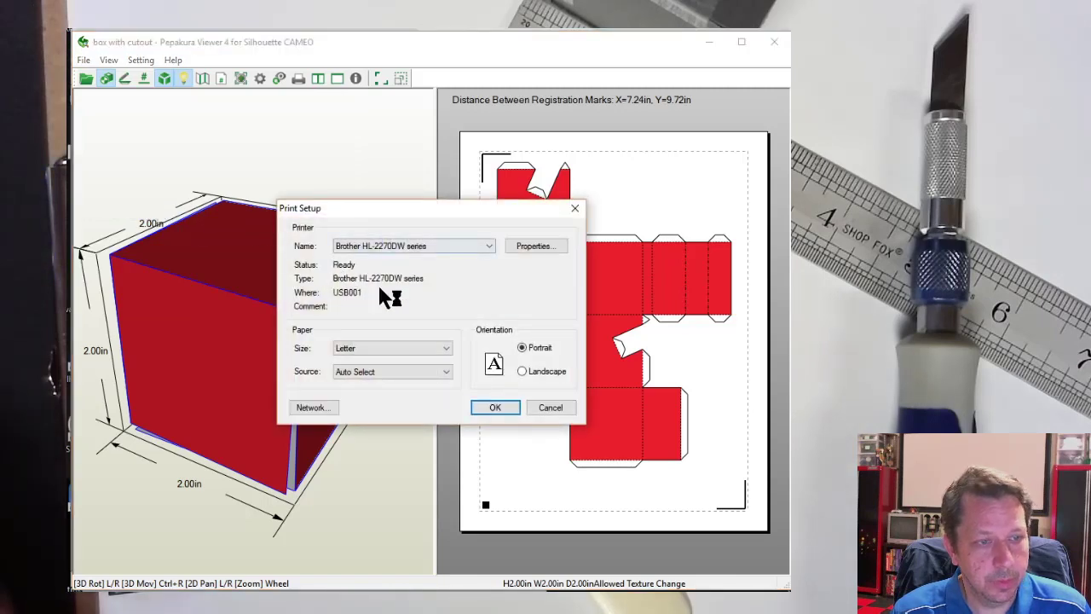
{"action": "left_click", "coordinate": [550, 408]}
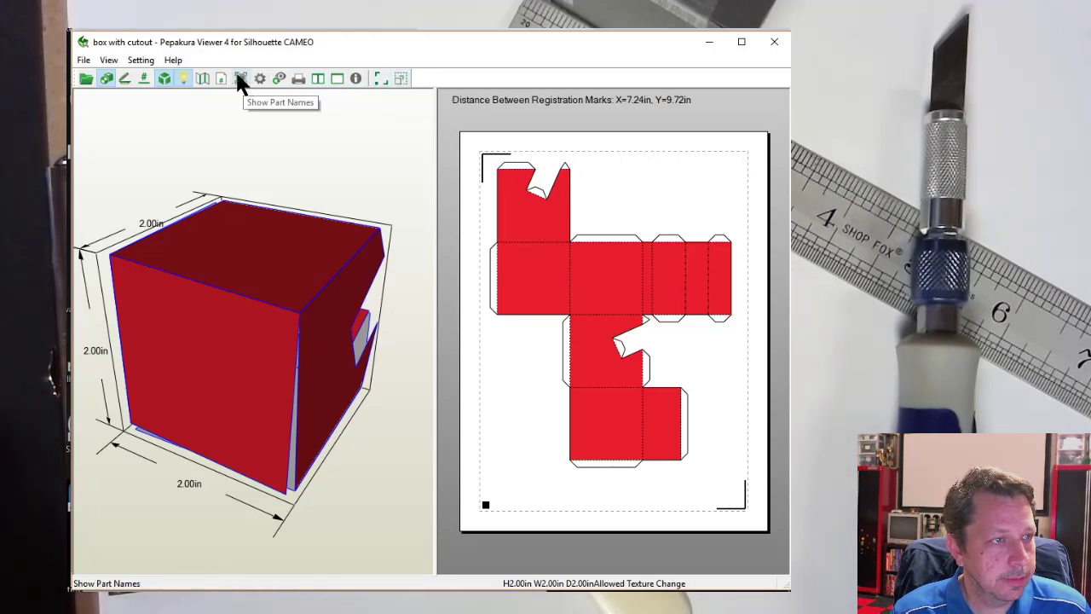
Check the registration-mark type, length and inset settings and accept them
{"action": "left_click", "coordinate": [142, 60]}
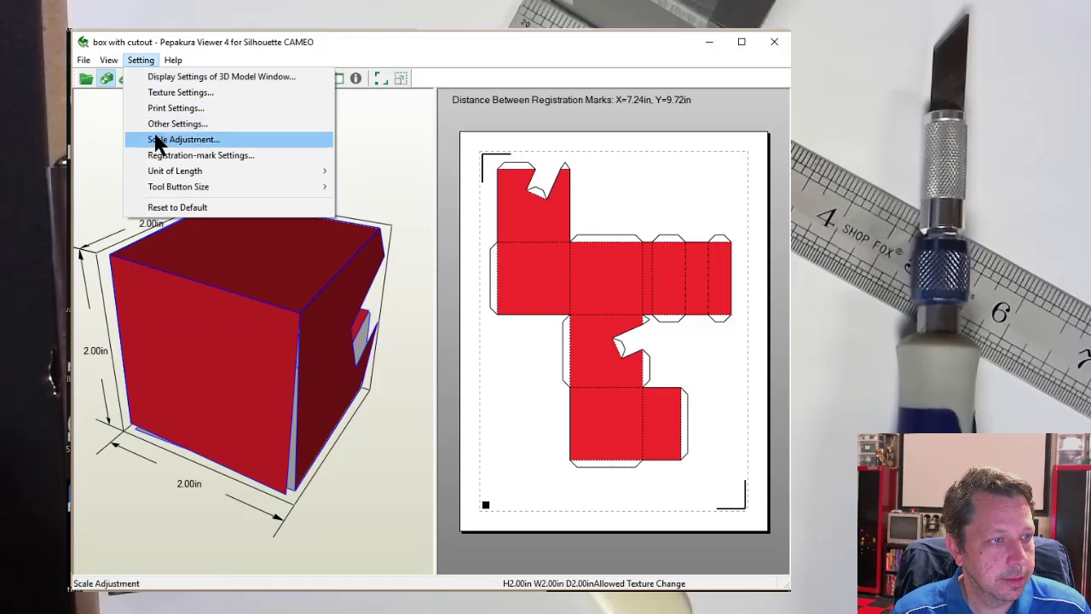
{"action": "left_click", "coordinate": [164, 157]}
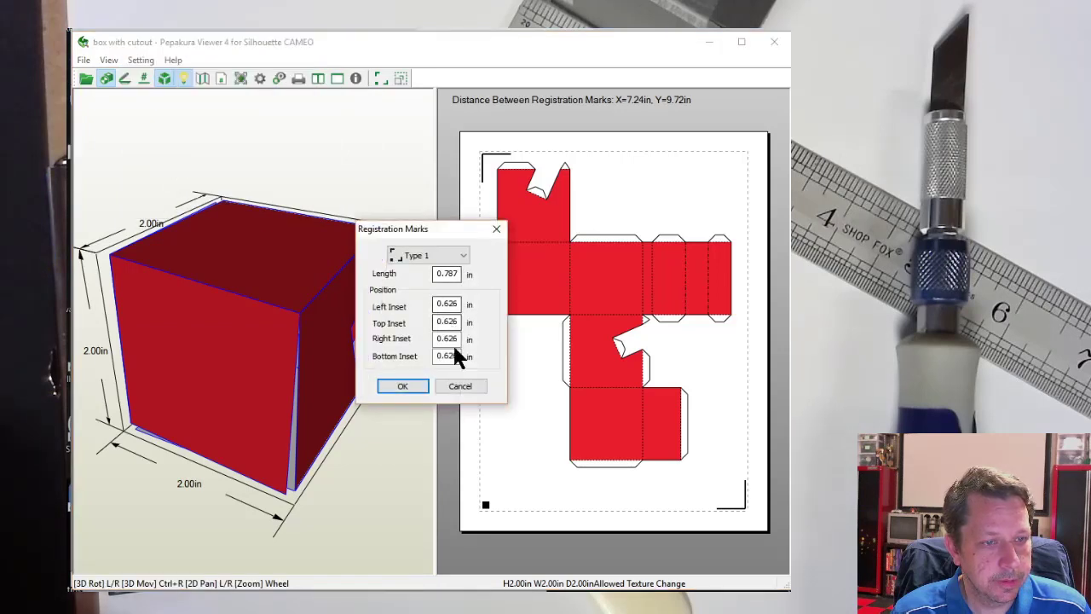
{"action": "left_click", "coordinate": [404, 386]}
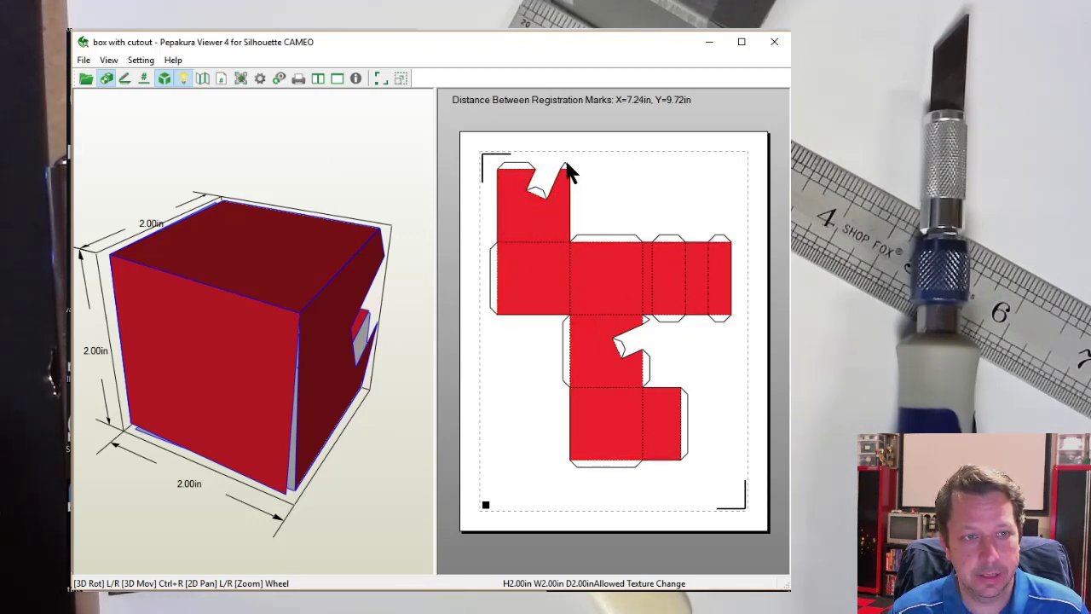
Export the pattern as a DXF file for Silhouette CAMEO to the Desktop under the name box with cutout.dxf
{"action": "left_click", "coordinate": [82, 60]}
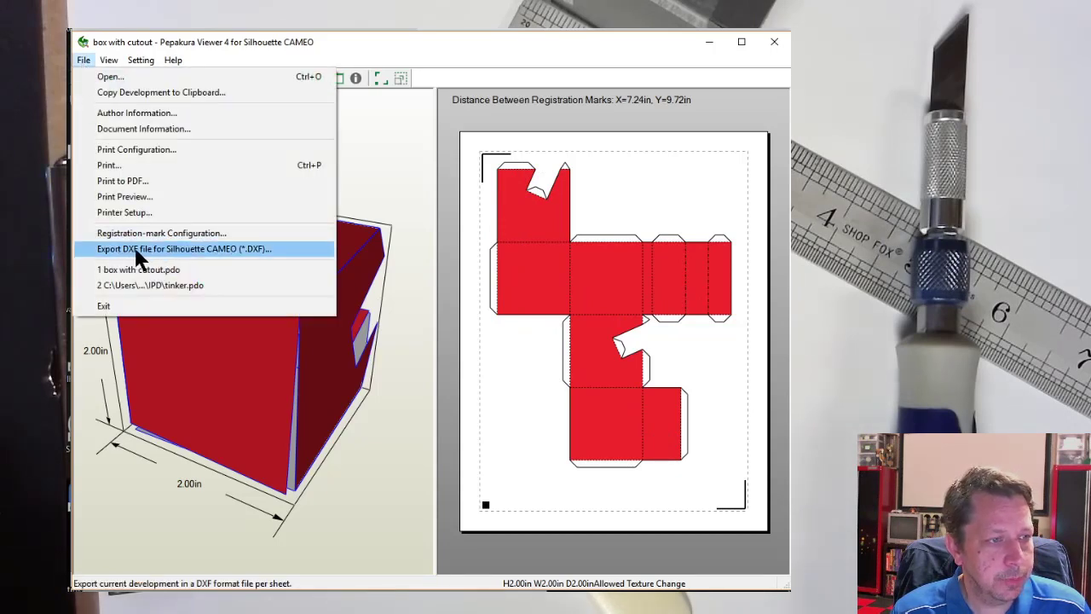
{"action": "left_click", "coordinate": [218, 248]}
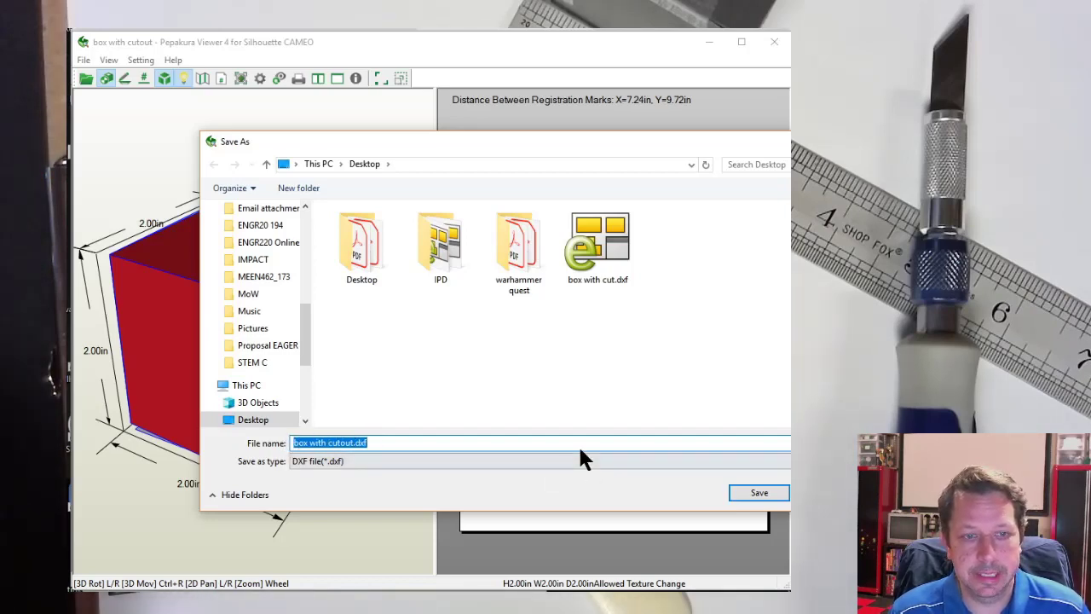
{"action": "left_click", "coordinate": [759, 493]}
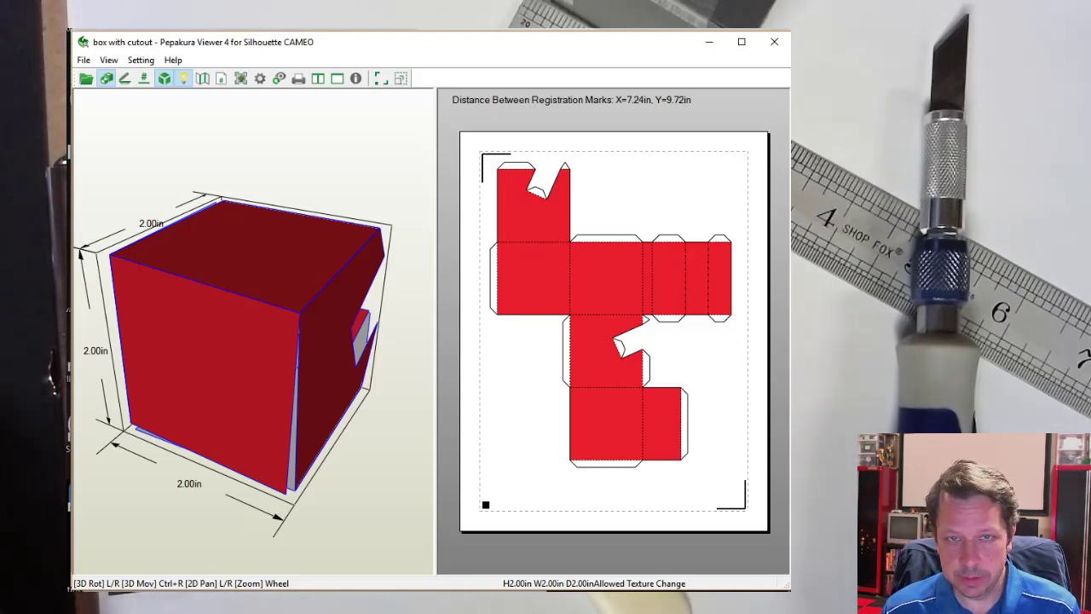
Minimize the Pepakura viewer, switch to Silhouette Studio, and move and widen its window to fill the recorded area
{"action": "left_click", "coordinate": [713, 41]}
{"action": "left_click", "coordinate": [708, 42]}
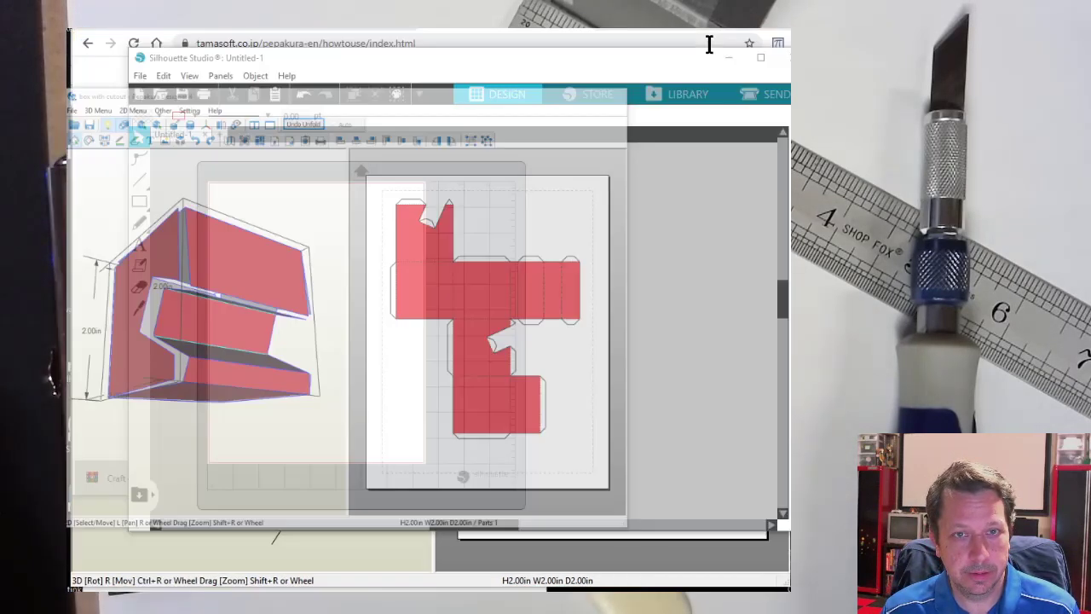
{"action": "left_click_drag", "start_coordinate": [598, 60], "coordinate": [541, 43]}
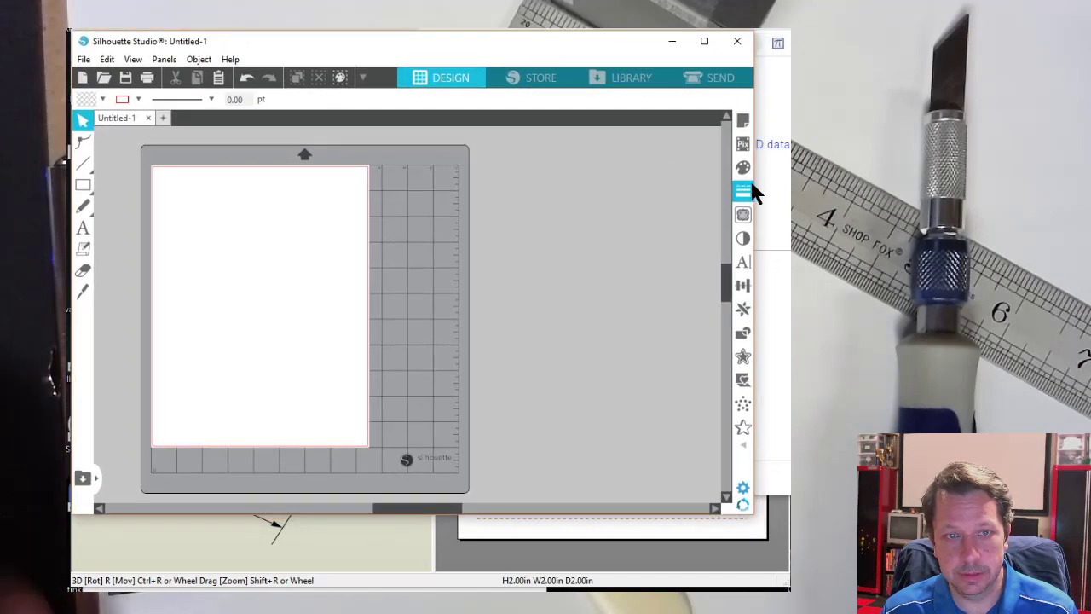
{"action": "left_click_drag", "start_coordinate": [756, 183], "coordinate": [789, 180]}
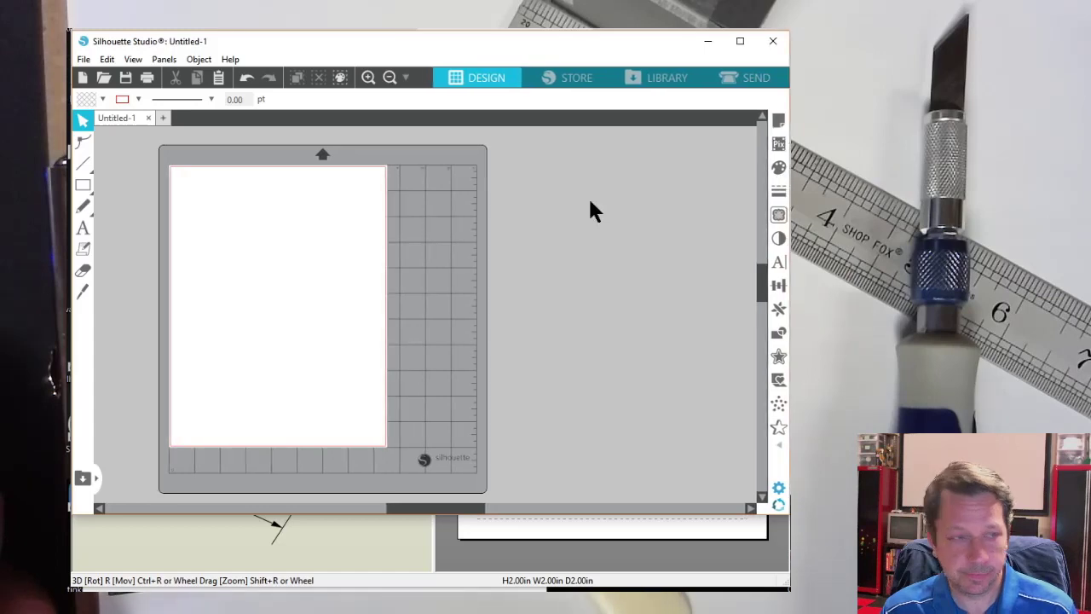
Open box with cutout_001.dxf from the Desktop in Silhouette Studio
{"action": "left_click", "coordinate": [78, 55]}
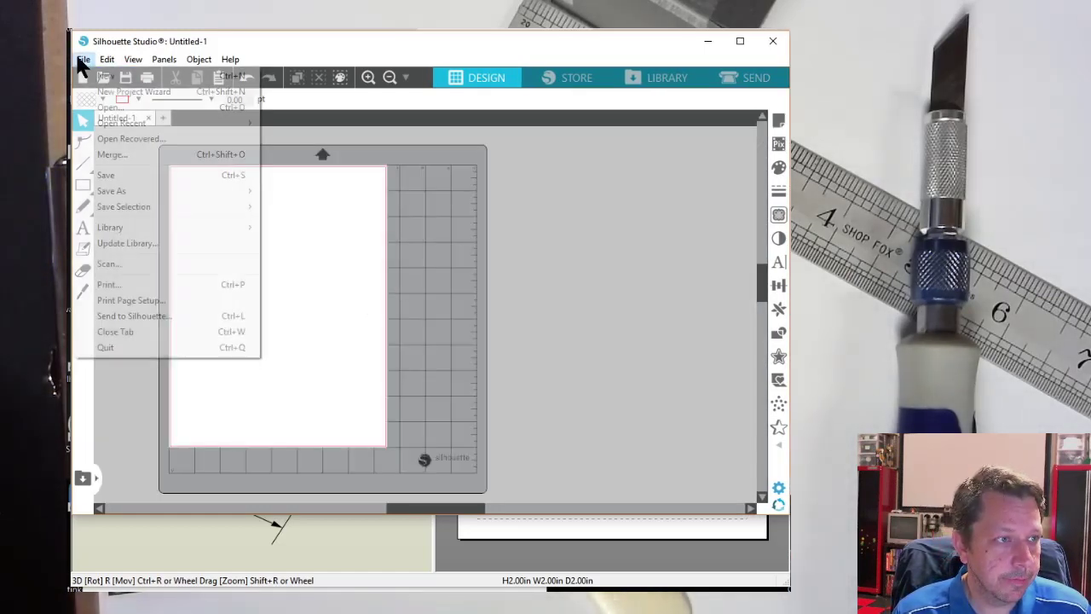
{"action": "left_click", "coordinate": [120, 109]}
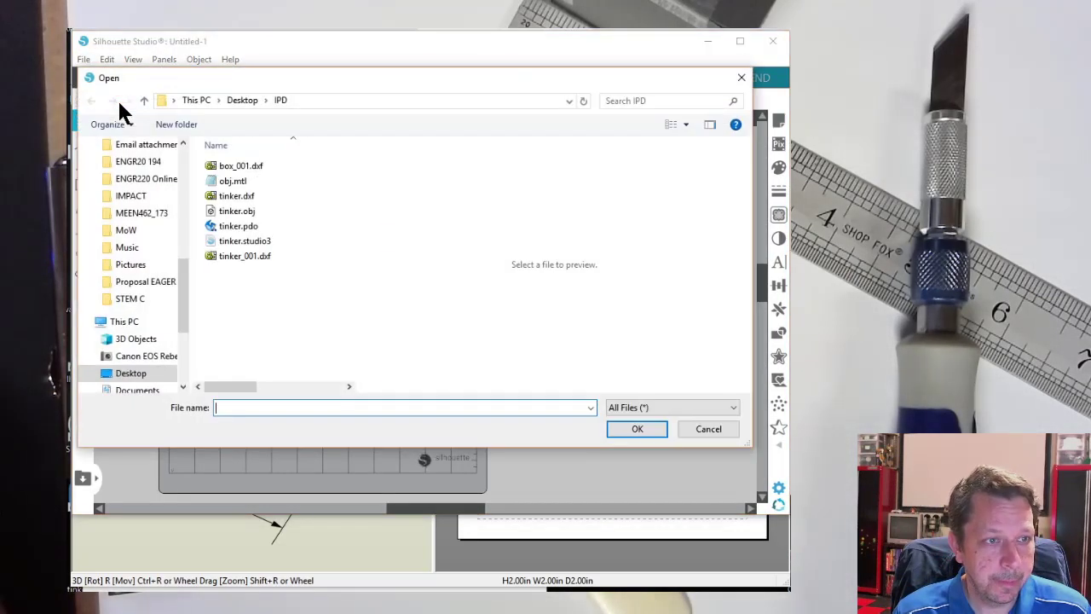
{"action": "left_click", "coordinate": [241, 102]}
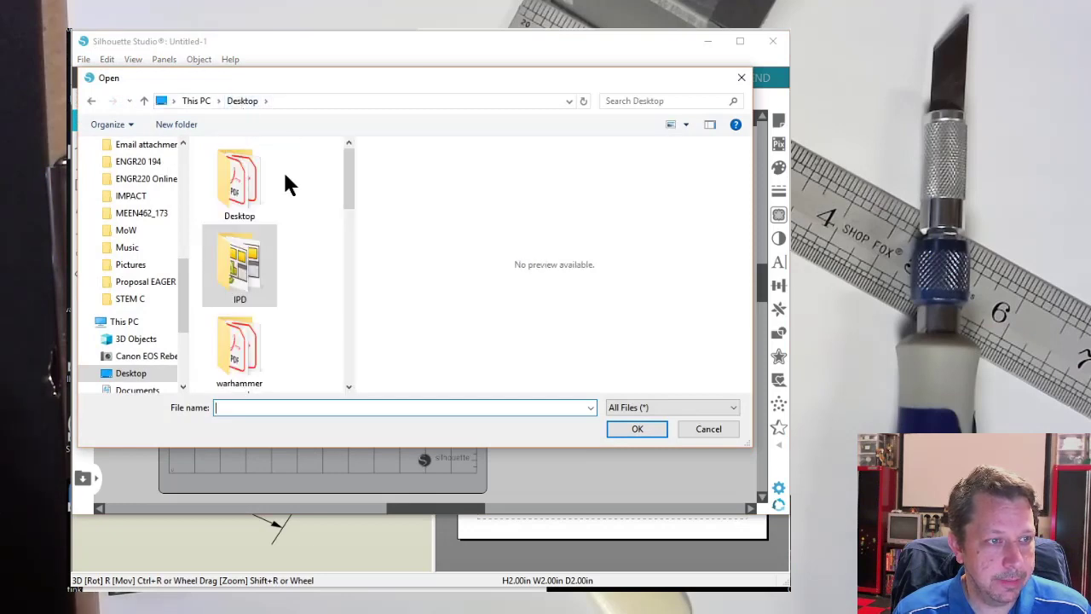
{"action": "scroll", "coordinate": [311, 238], "scroll_direction": "down", "scroll_amount": 3}
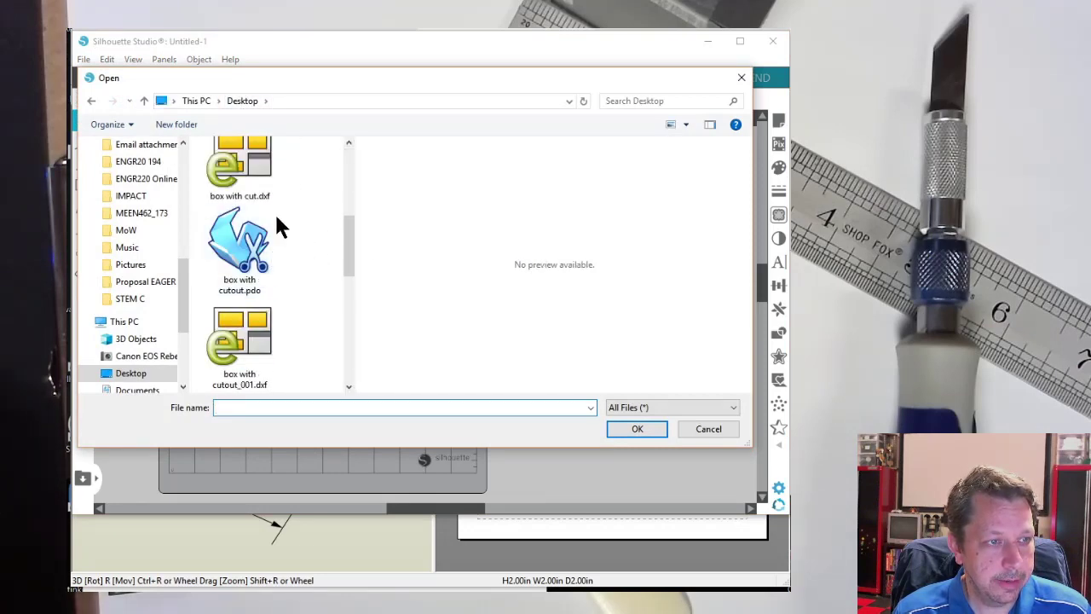
{"action": "left_click_drag", "start_coordinate": [348, 257], "coordinate": [303, 295]}
{"action": "left_click", "coordinate": [232, 314]}
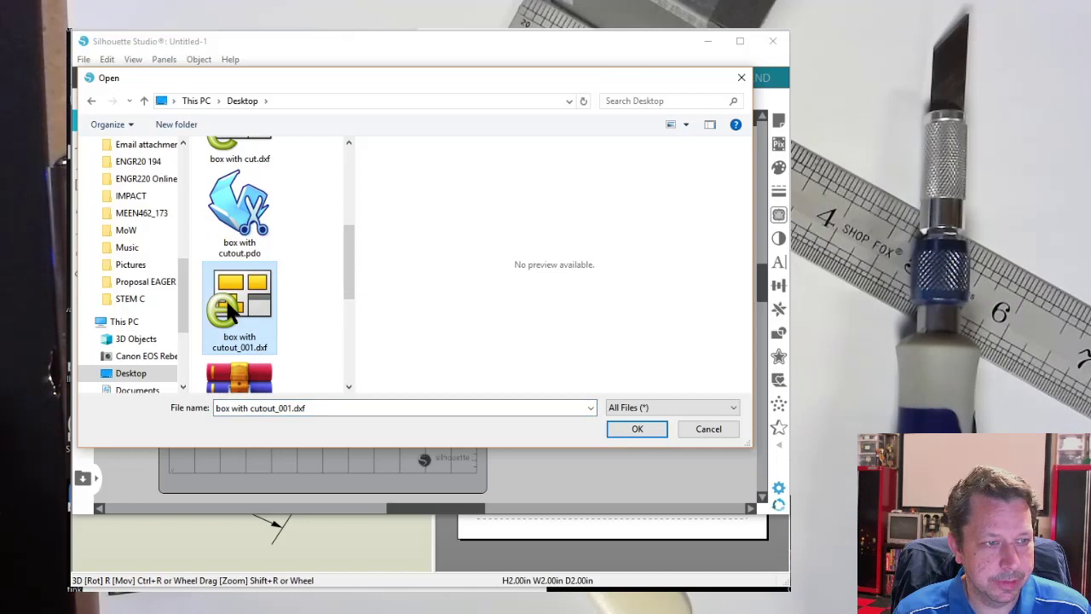
{"action": "double_click", "coordinate": [232, 314]}
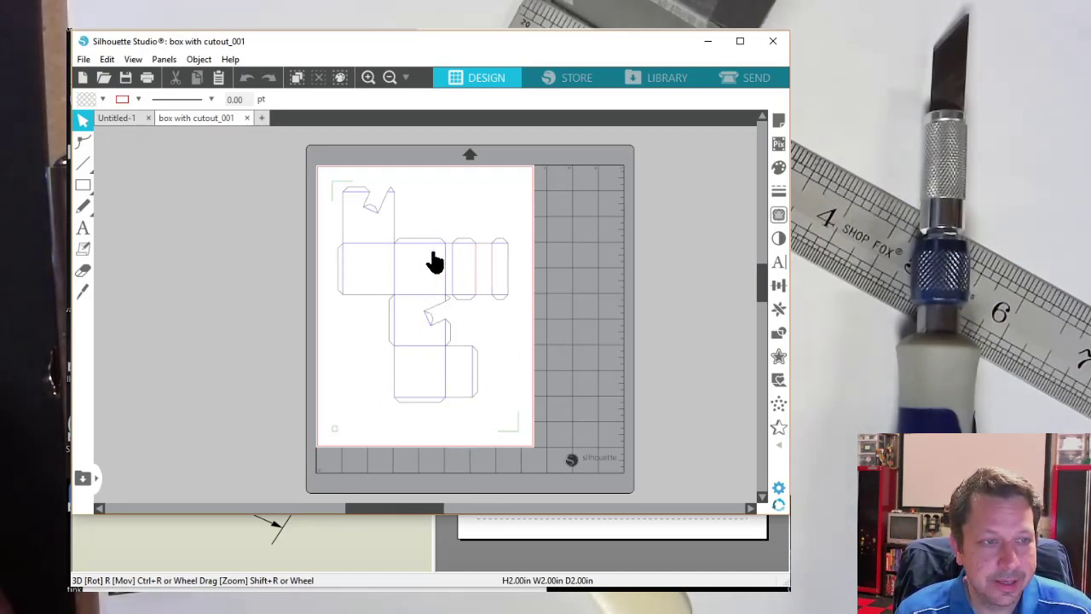
Examine the imported pattern and its cut preview in the send view, and return to the design view
{"action": "scroll", "coordinate": [394, 233], "scroll_direction": "up", "scroll_amount": 1}
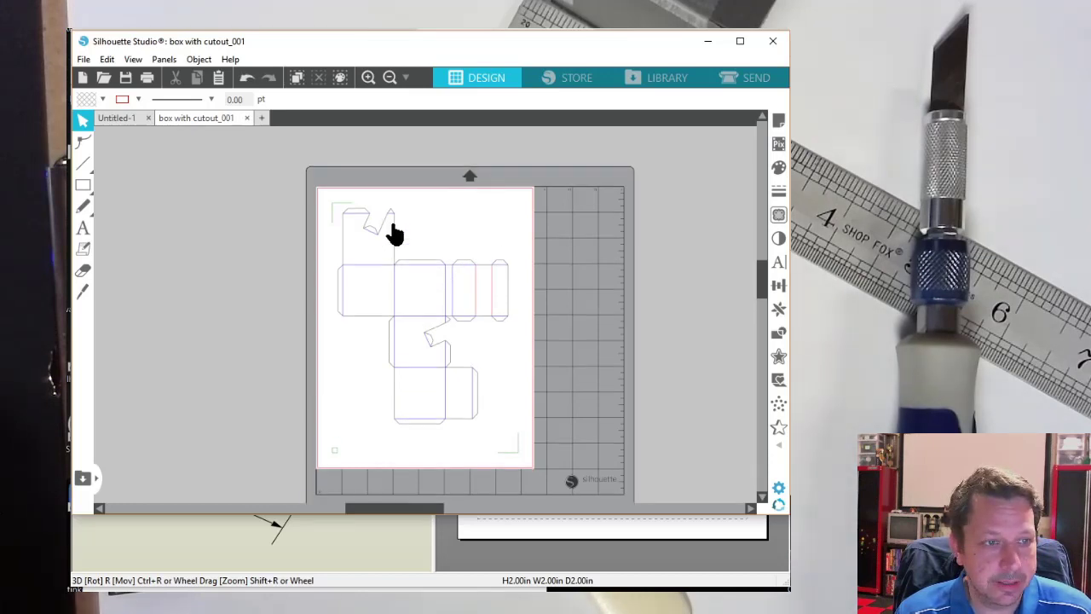
{"action": "scroll", "coordinate": [405, 330], "scroll_direction": "down", "scroll_amount": 1}
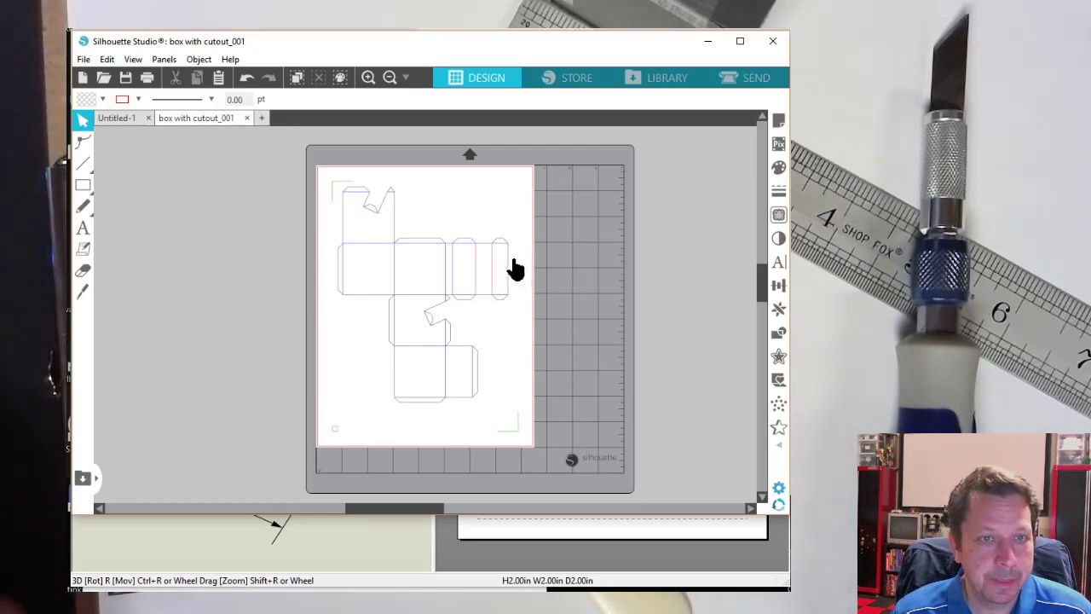
{"action": "left_click", "coordinate": [744, 83]}
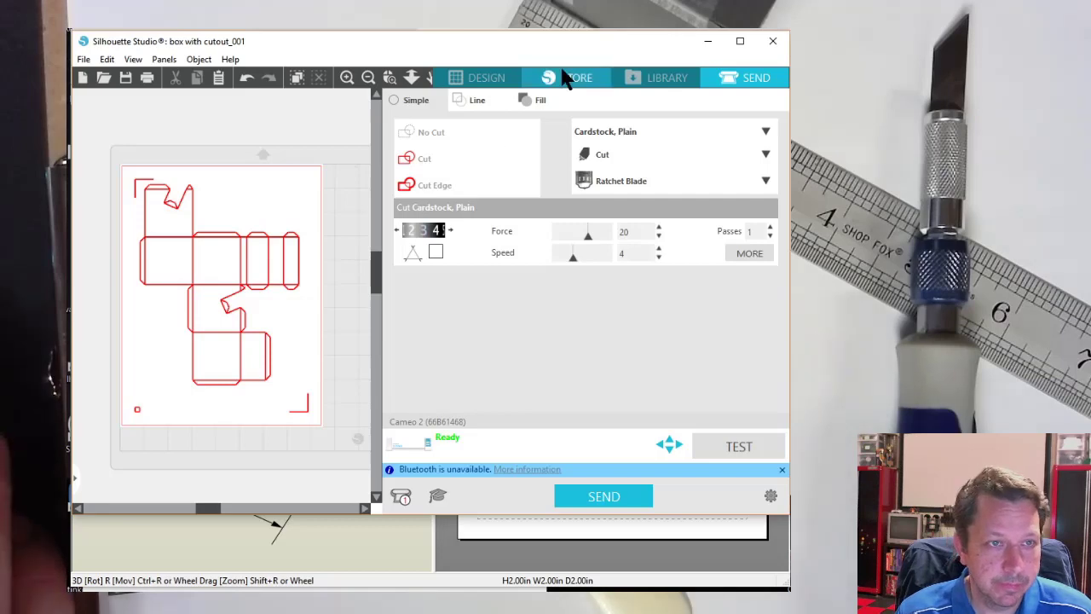
{"action": "left_click", "coordinate": [494, 81]}
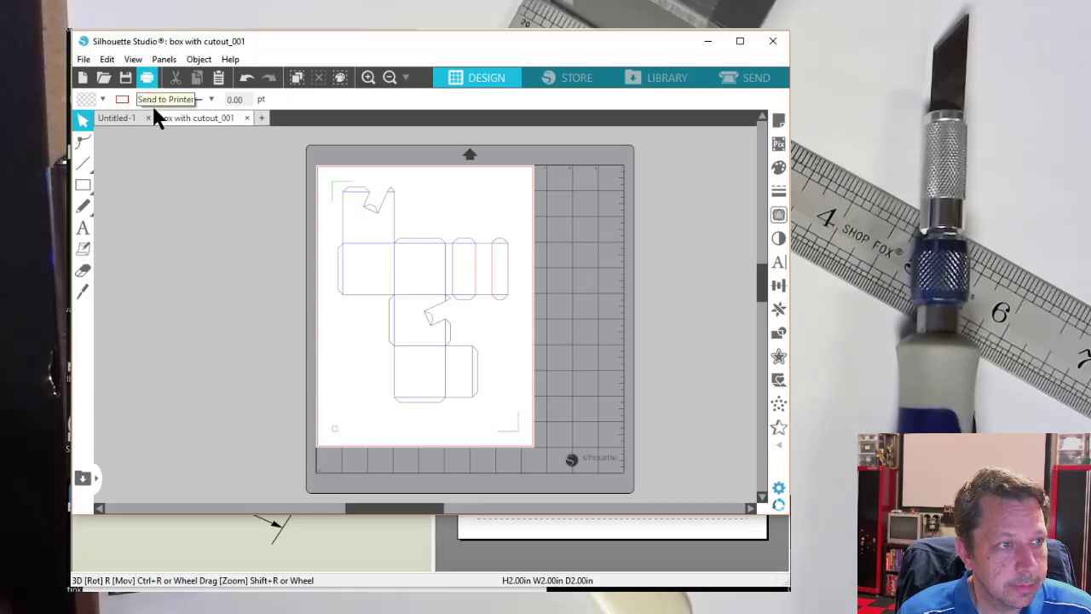
Inspect the print preview of the pattern and close it without printing
{"action": "left_click", "coordinate": [166, 94]}
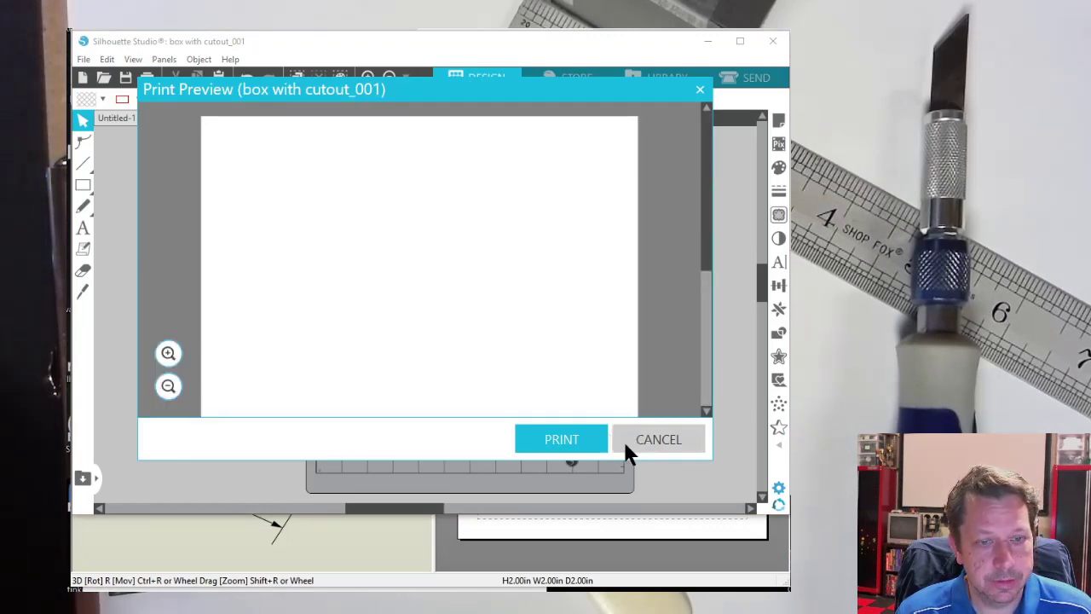
{"action": "scroll", "coordinate": [419, 250], "scroll_direction": "down", "scroll_amount": 1}
{"action": "scroll", "coordinate": [420, 253], "scroll_direction": "up", "scroll_amount": 1}
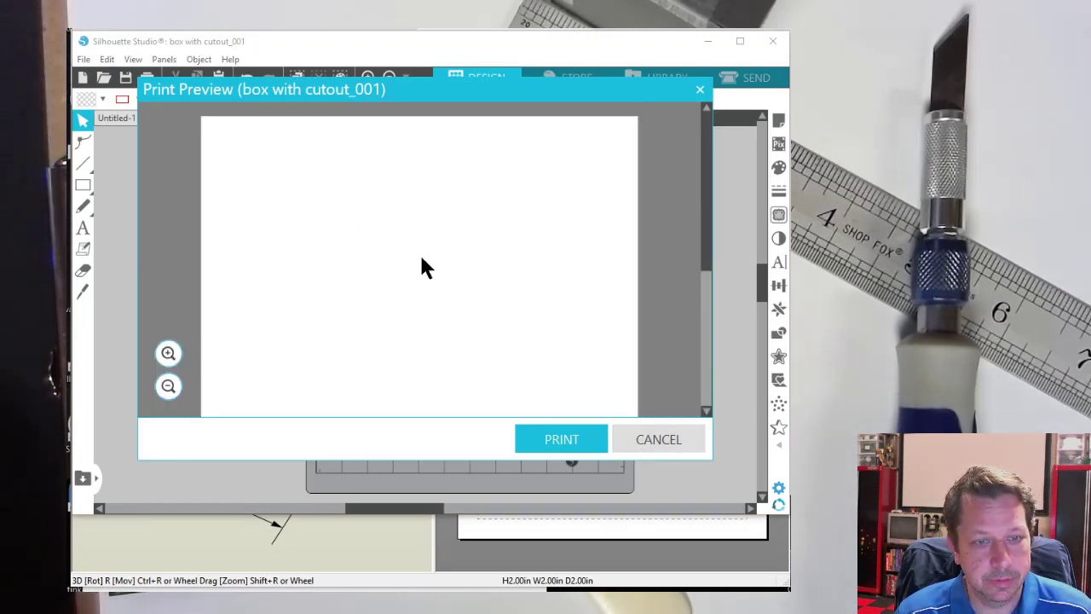
{"action": "left_click", "coordinate": [658, 440]}
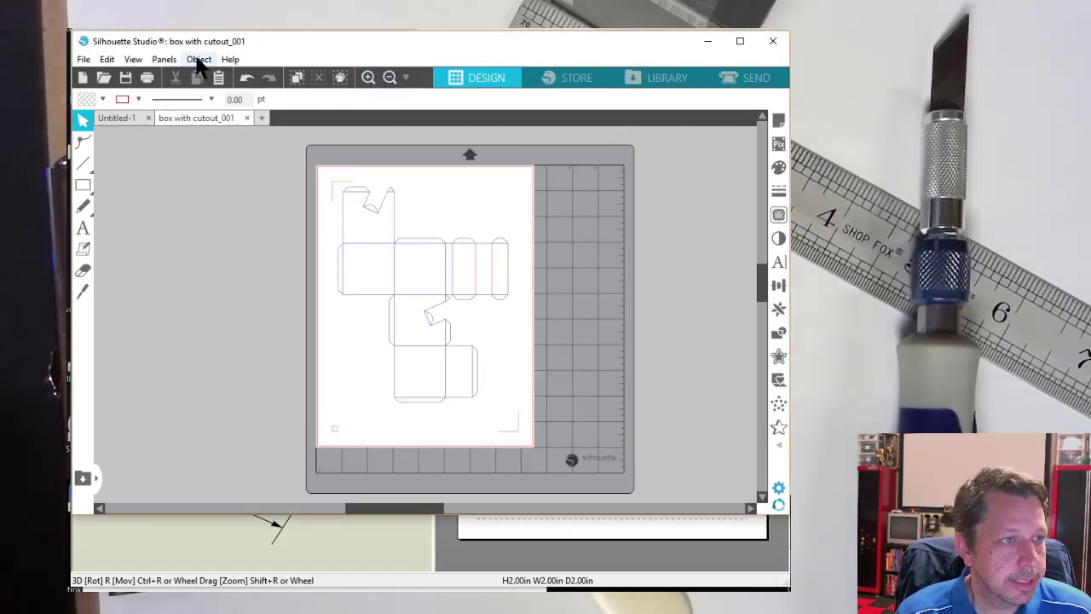
Review the print page setup and accept Letter paper in portrait orientation
{"action": "left_click", "coordinate": [82, 60]}
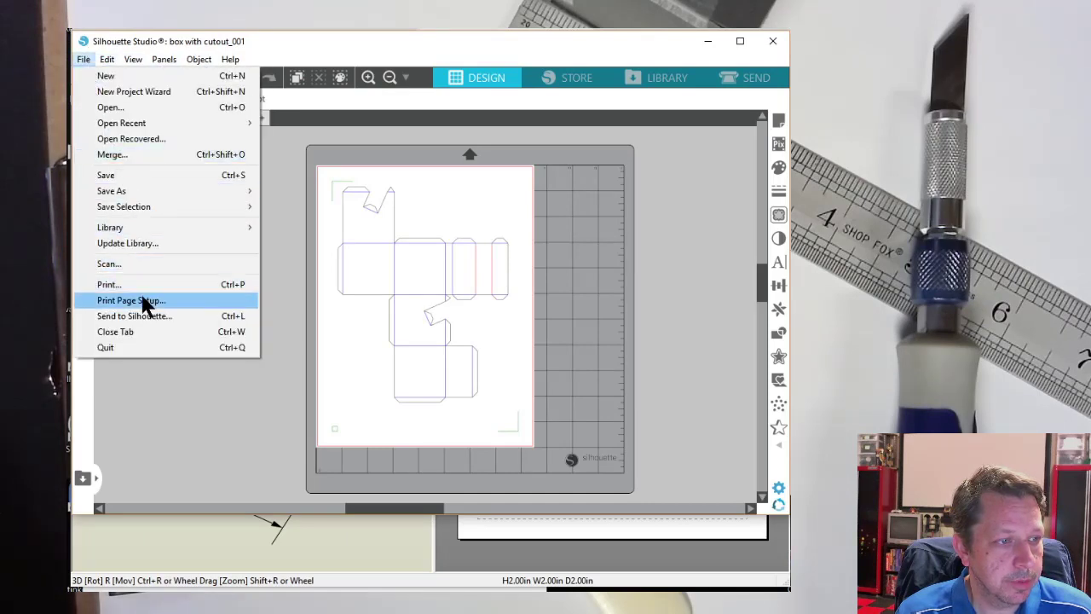
{"action": "left_click", "coordinate": [145, 303]}
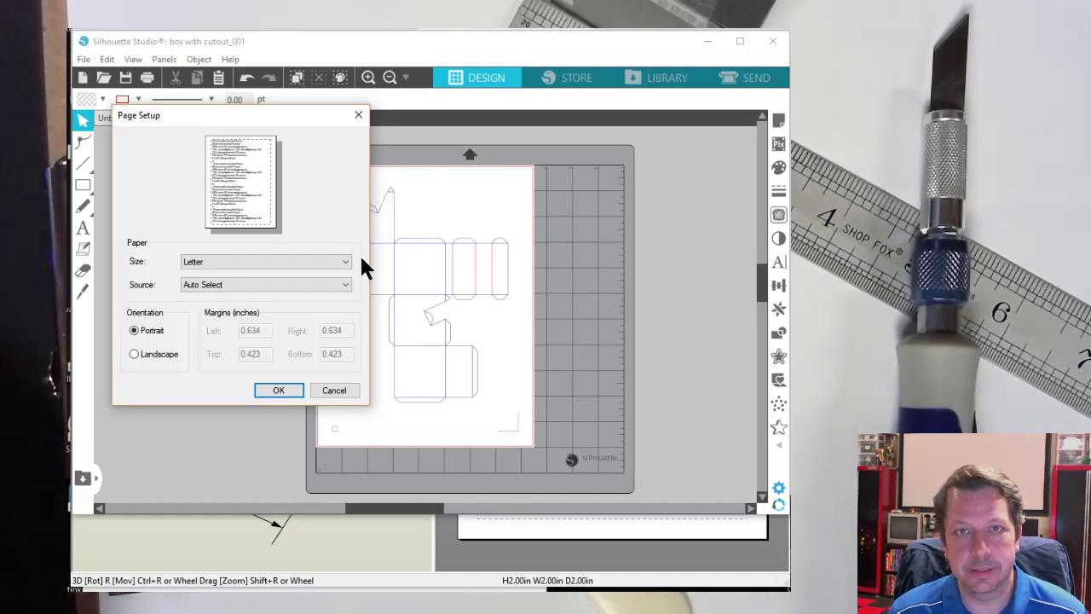
{"action": "left_click", "coordinate": [190, 261]}
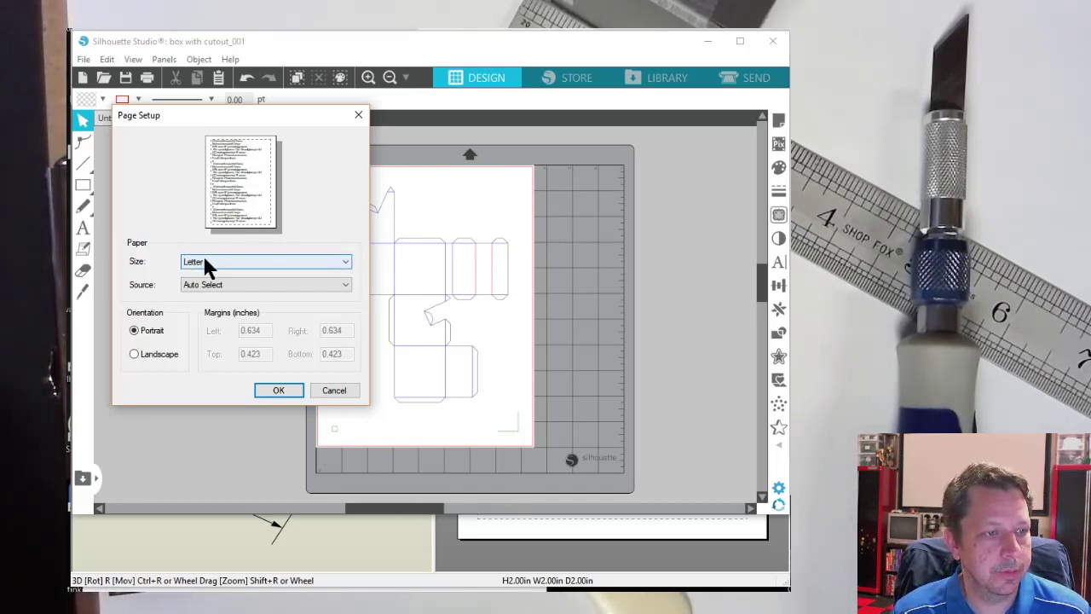
{"action": "left_click", "coordinate": [271, 386]}
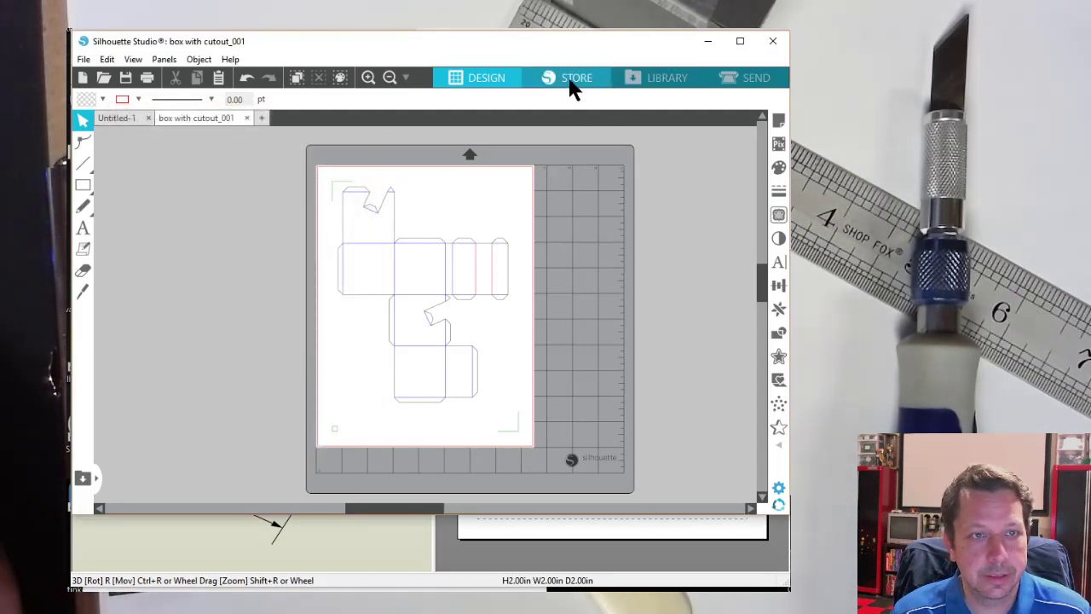
Assign the cut actions by line color in the send view and exclude the green corner marks from cutting
{"action": "left_click", "coordinate": [747, 79]}
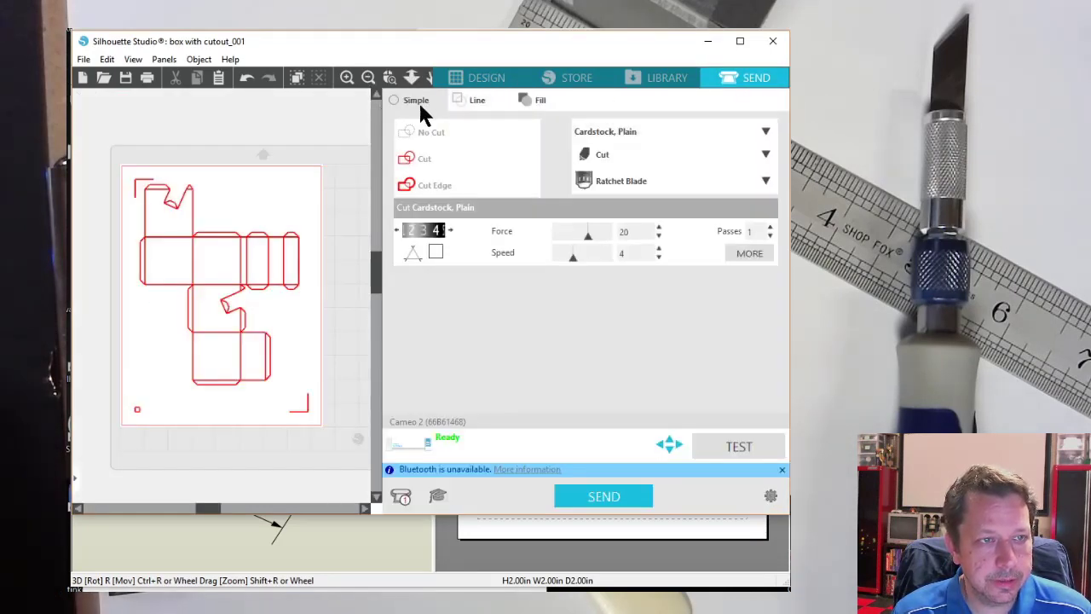
{"action": "left_click", "coordinate": [466, 101]}
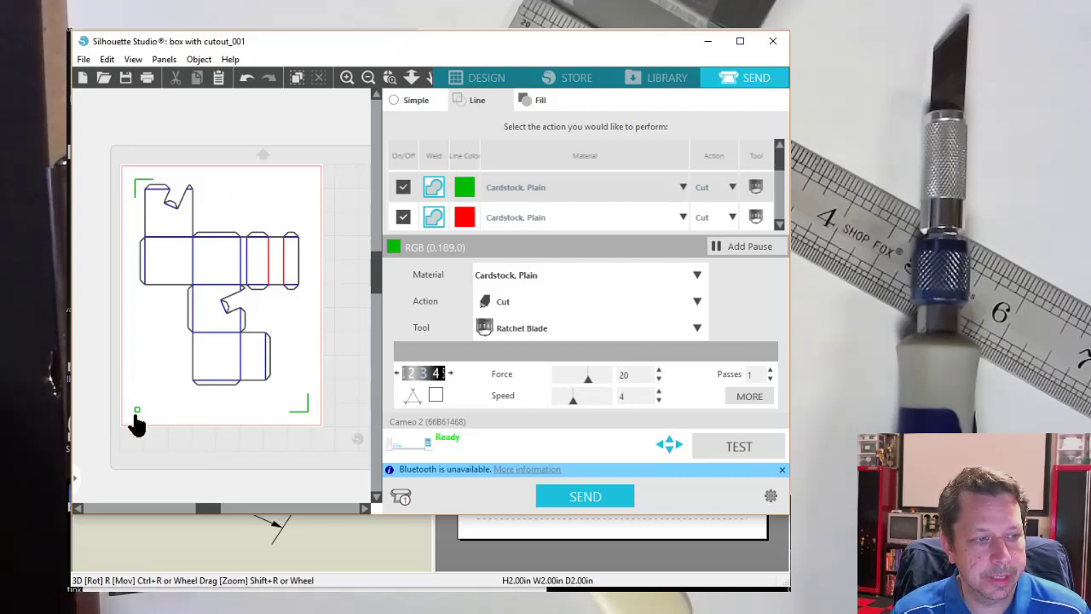
{"action": "left_click", "coordinate": [402, 187]}
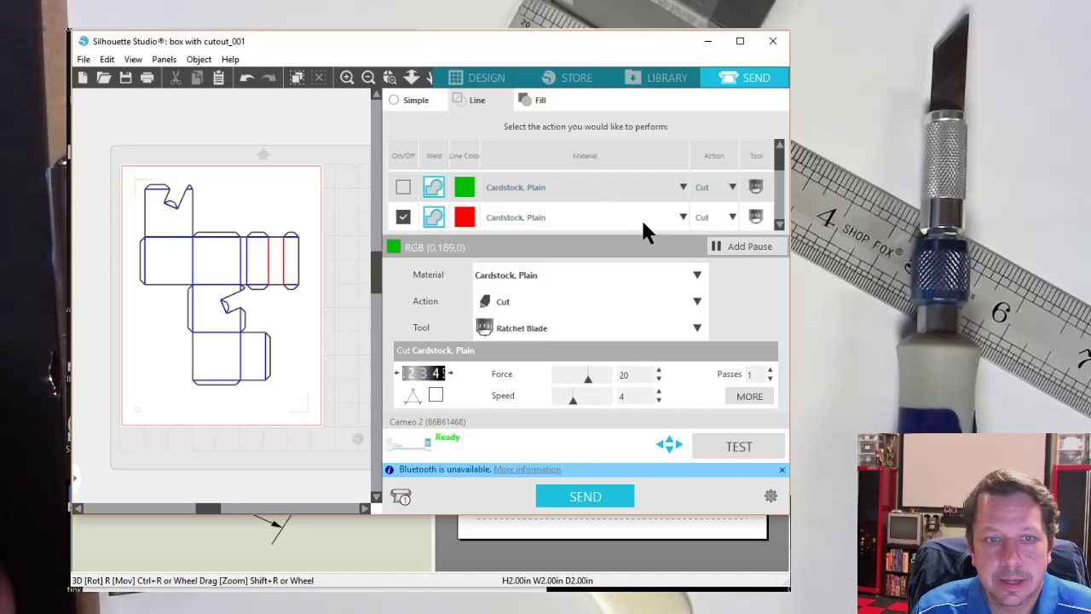
Change the action of the red and blue fold lines from cutting to Score
{"action": "left_click", "coordinate": [614, 219]}
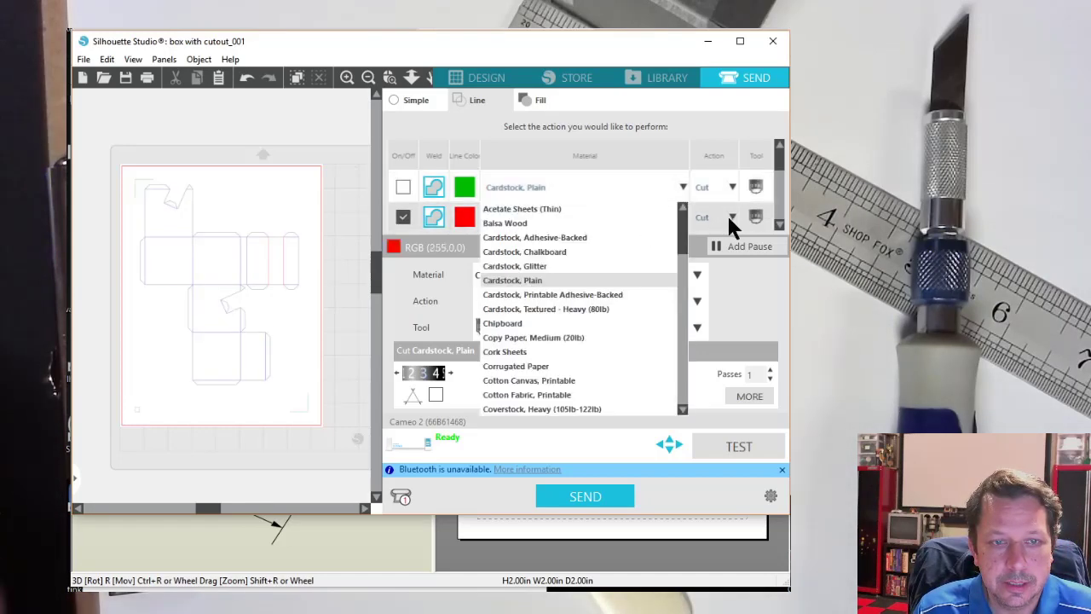
{"action": "left_click", "coordinate": [726, 214]}
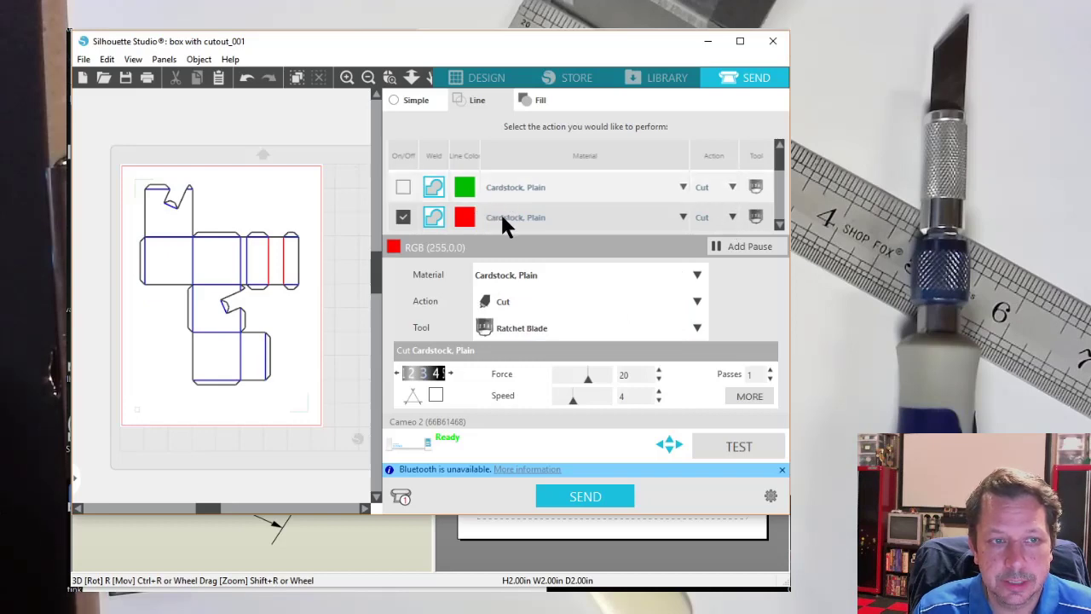
{"action": "left_click", "coordinate": [729, 215]}
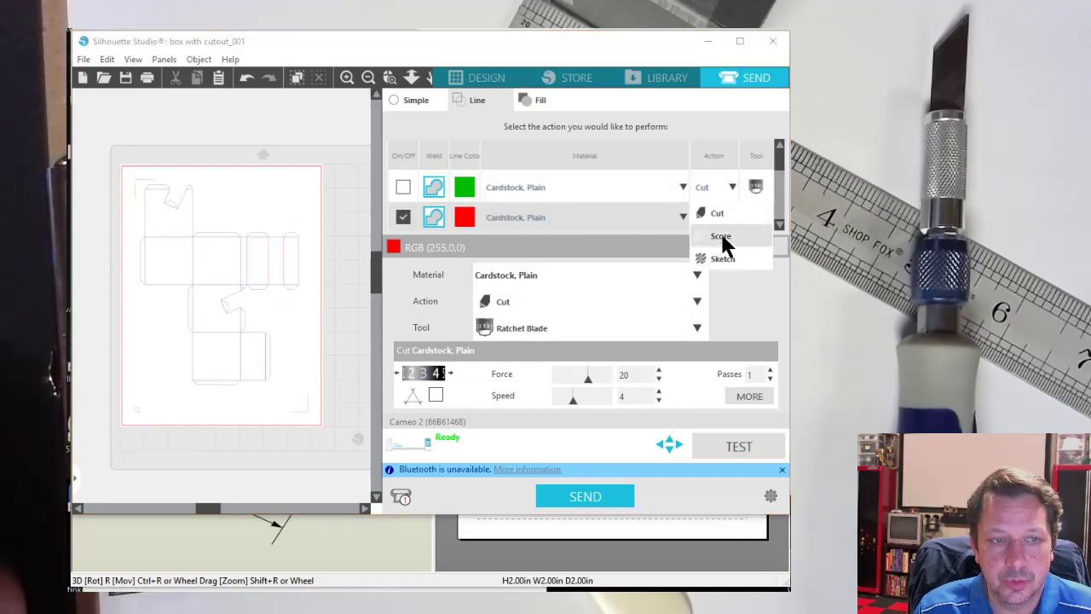
{"action": "left_click", "coordinate": [721, 237]}
{"action": "scroll", "coordinate": [564, 194], "scroll_direction": "down", "scroll_amount": 1}
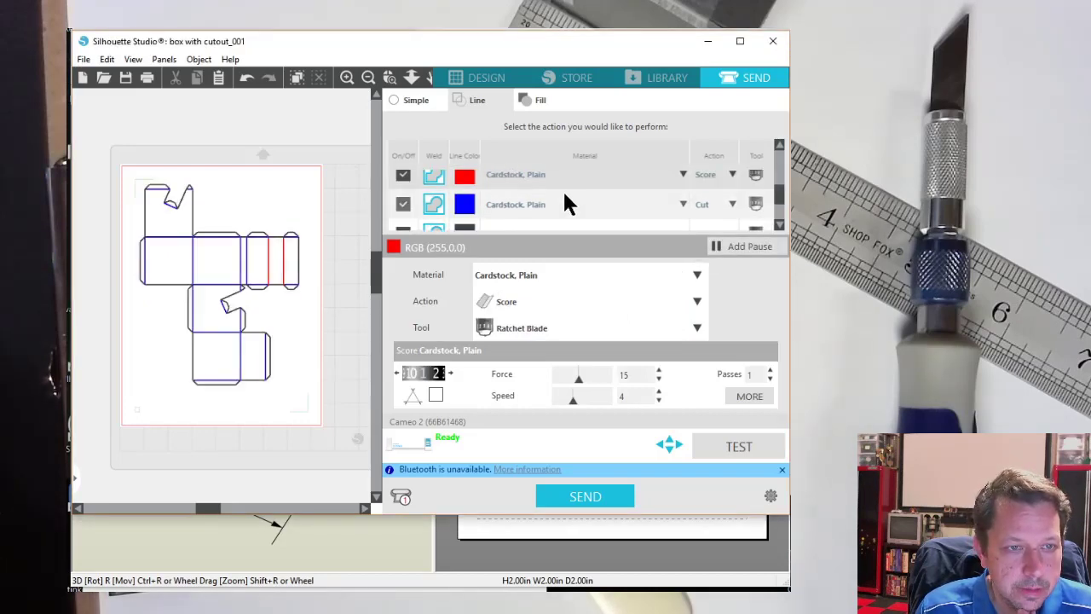
{"action": "left_click", "coordinate": [730, 204]}
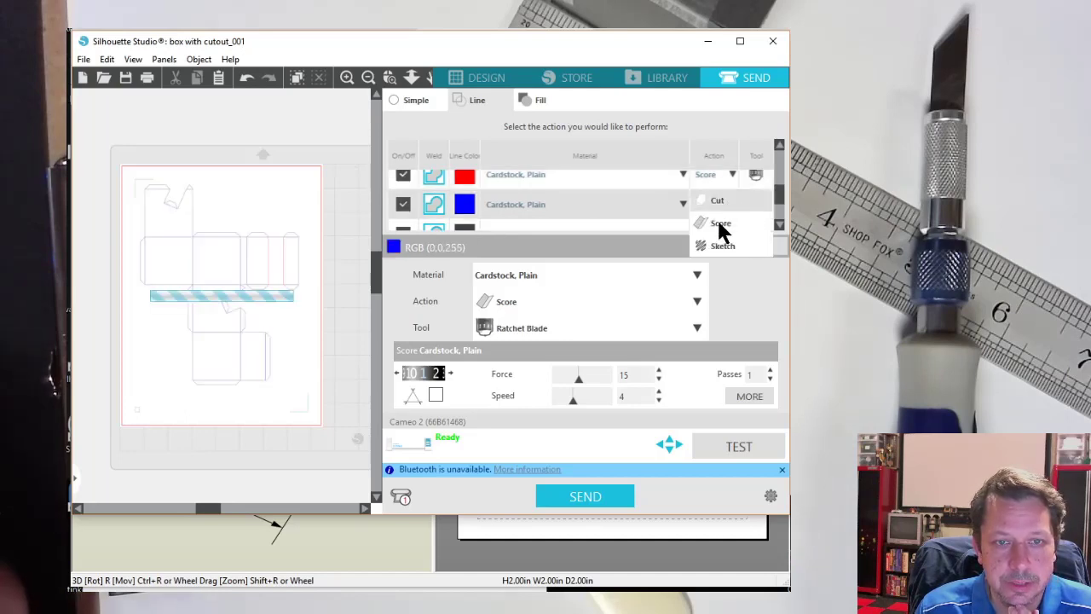
{"action": "left_click", "coordinate": [720, 226]}
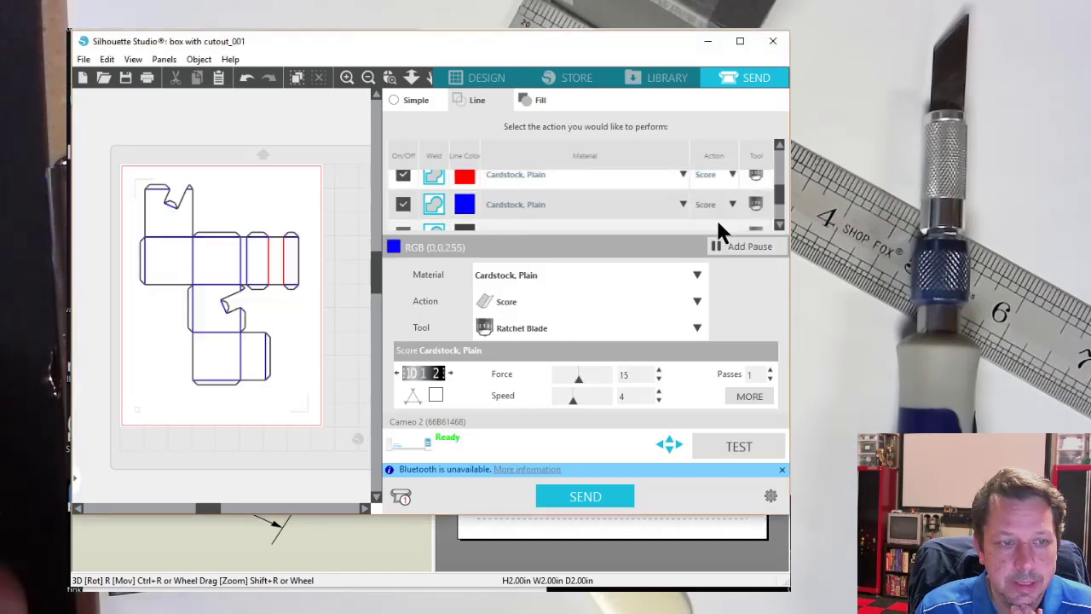
Select Cardstock, Plain as the material for the red and blue score lines and set the speed of each to 5
{"action": "left_click", "coordinate": [514, 176]}
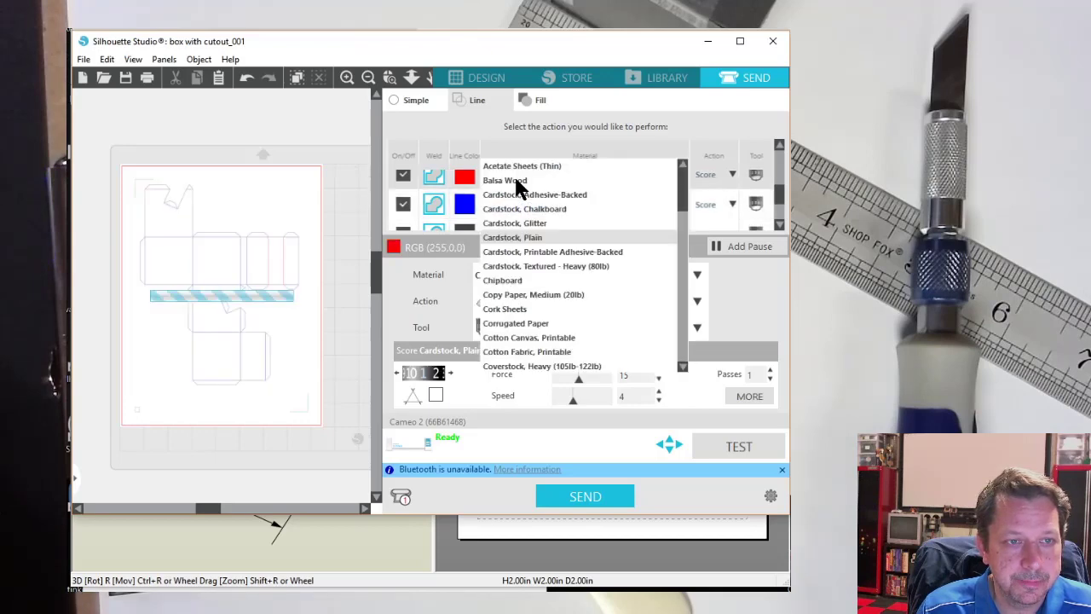
{"action": "left_click", "coordinate": [530, 237]}
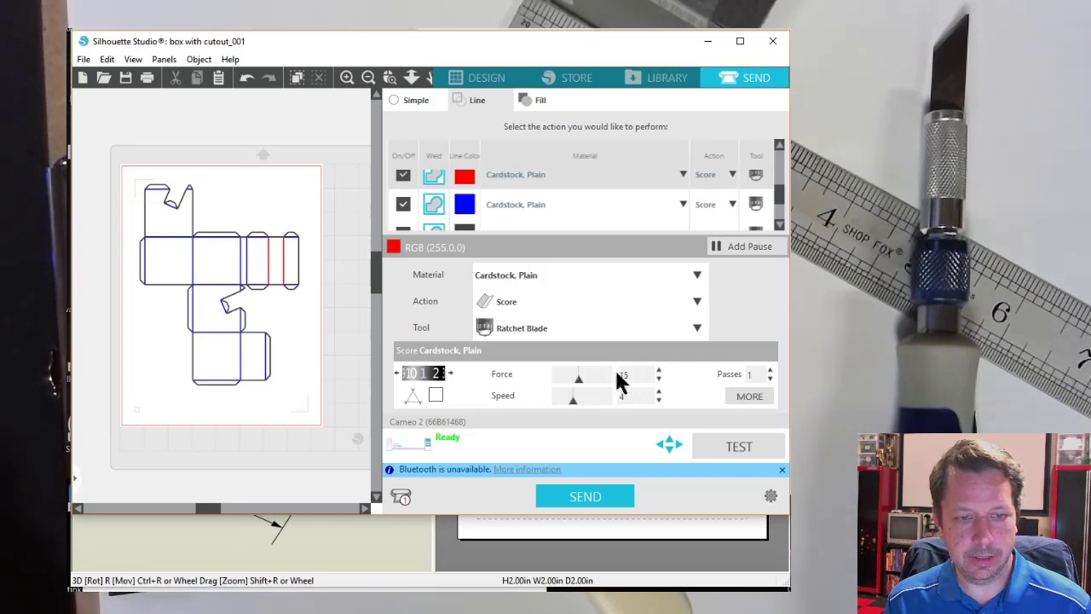
{"action": "left_click", "coordinate": [659, 392]}
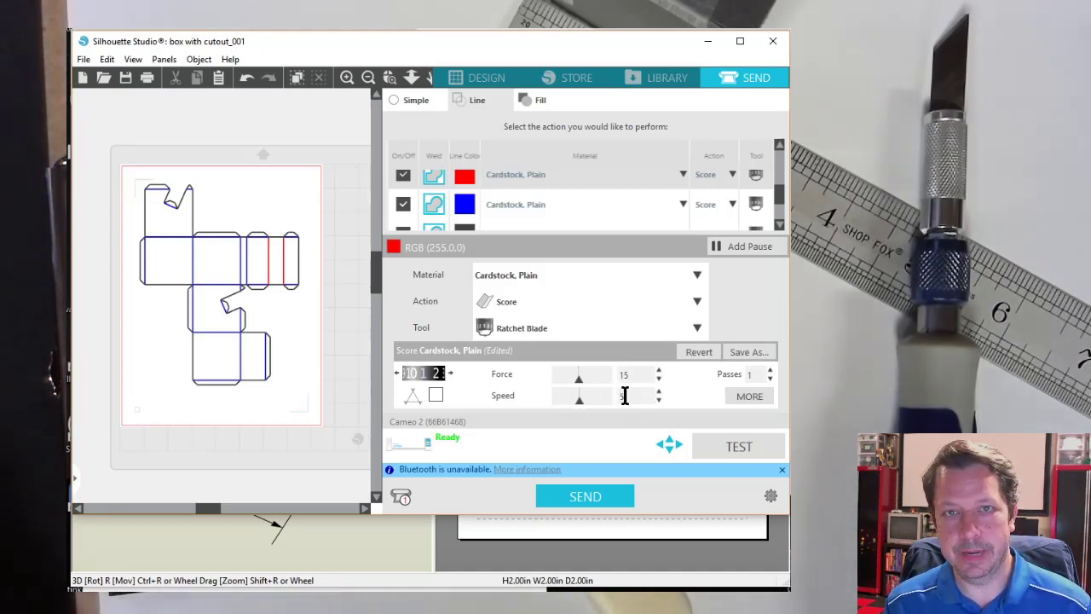
{"action": "left_click", "coordinate": [590, 203]}
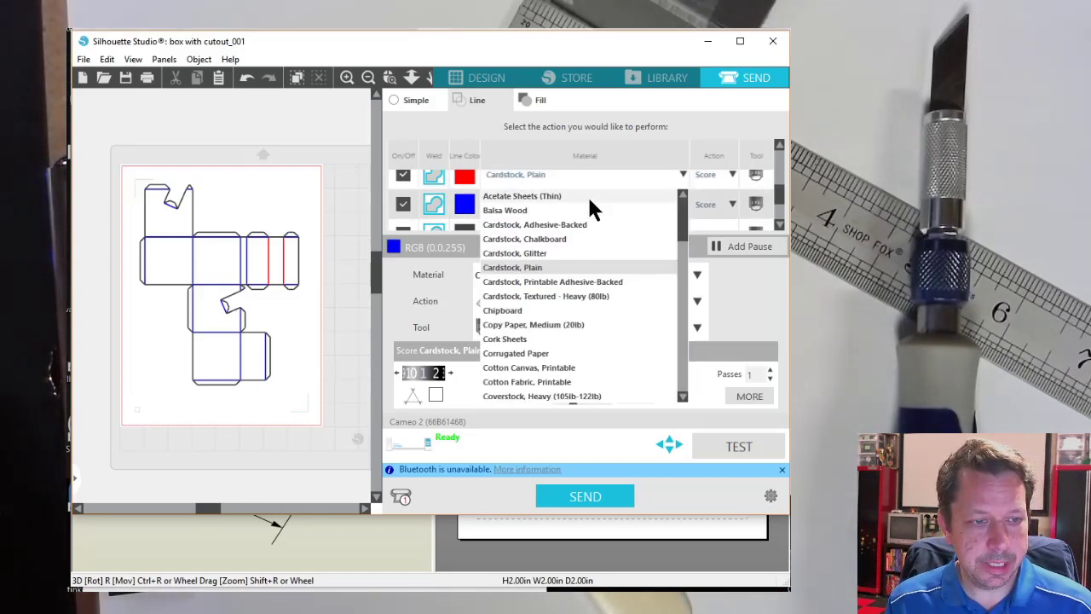
{"action": "left_click", "coordinate": [535, 266]}
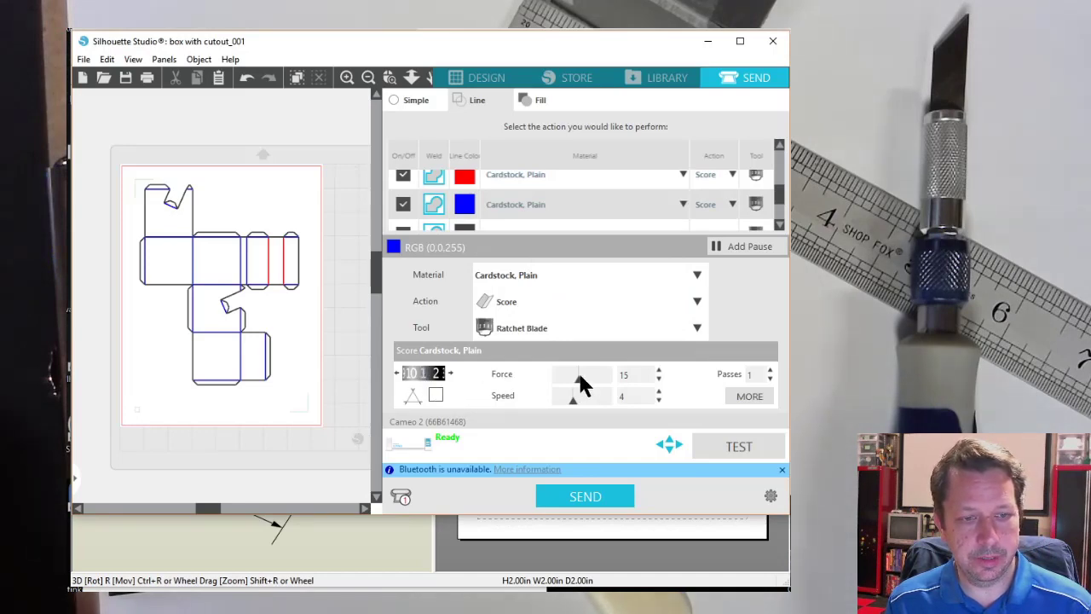
{"action": "left_click", "coordinate": [659, 392]}
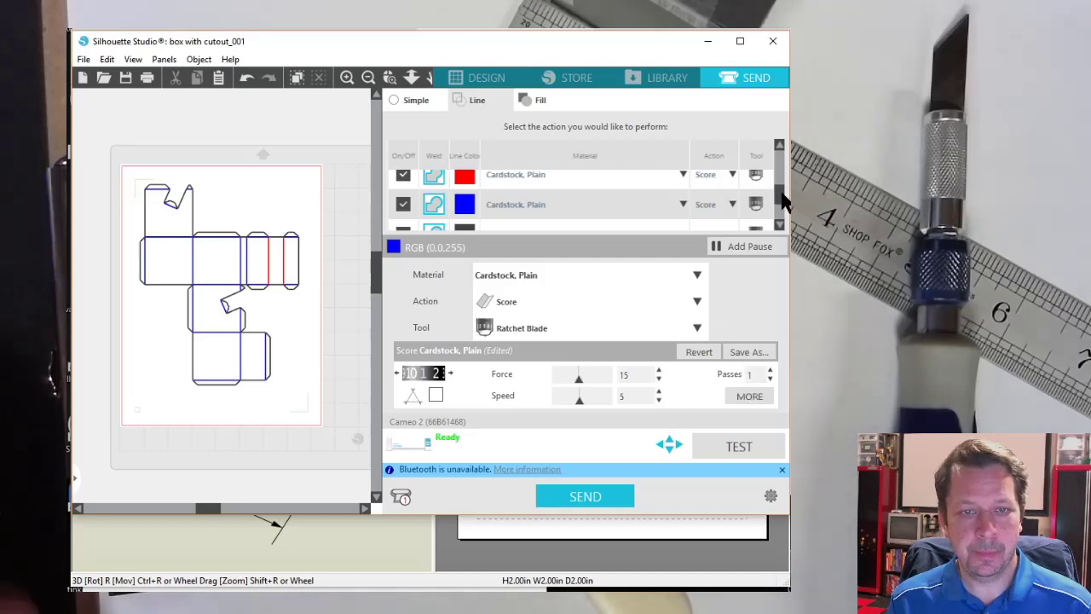
Add a pause after the blue score lines, before the dark grey outlines are cut
{"action": "mouse_move", "coordinate": [781, 189]}
{"action": "left_mouse_down"}
{"action": "mouse_move", "coordinate": [781, 213]}
{"action": "mouse_move", "coordinate": [784, 201]}
{"action": "left_mouse_up"}
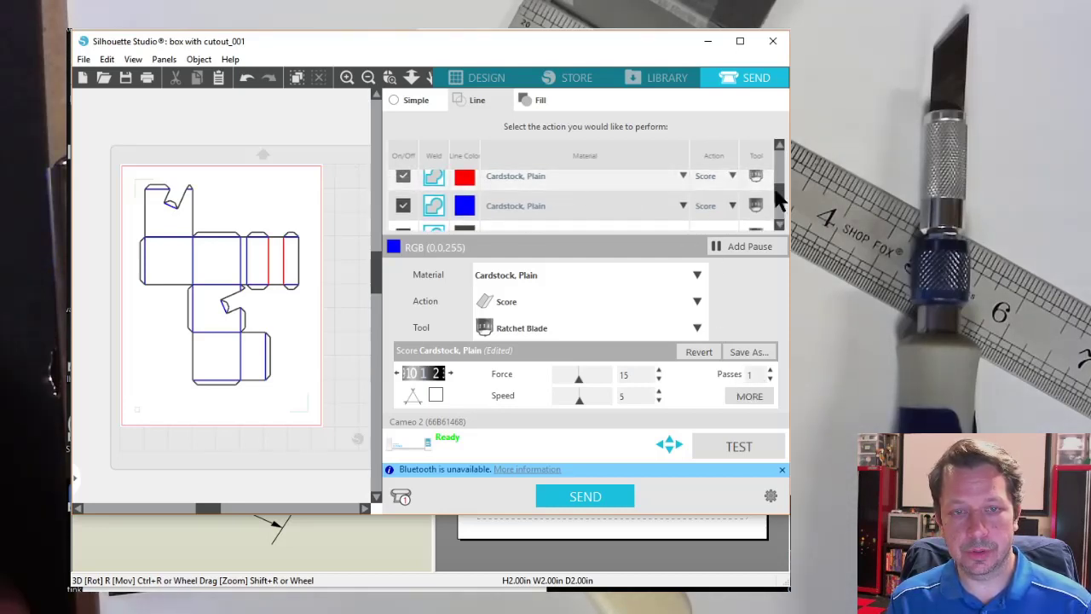
{"action": "scroll", "coordinate": [555, 195], "scroll_direction": "down", "scroll_amount": 1}
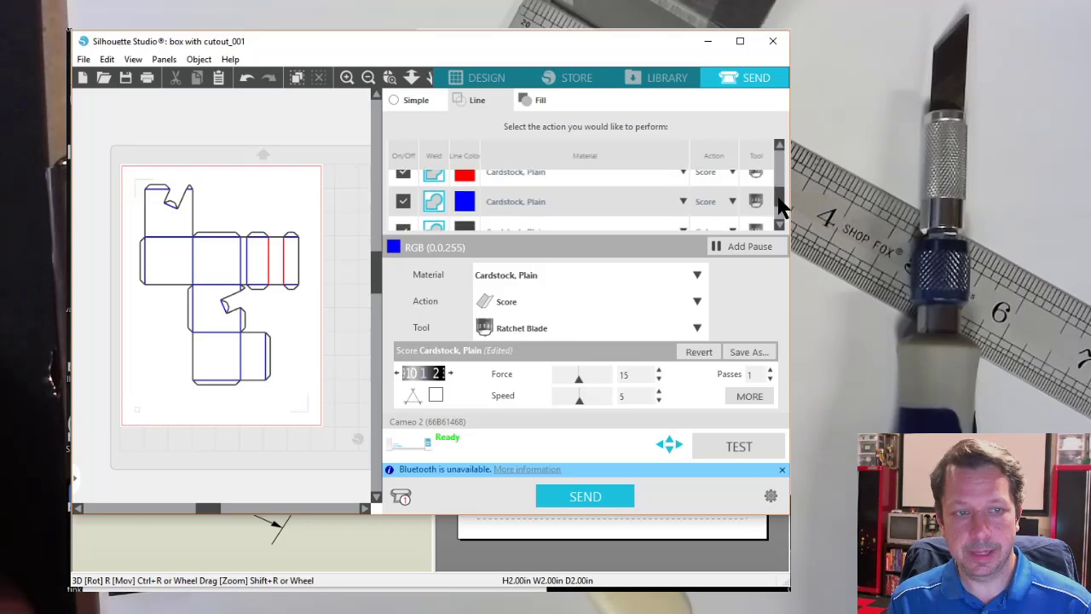
{"action": "left_click", "coordinate": [738, 247]}
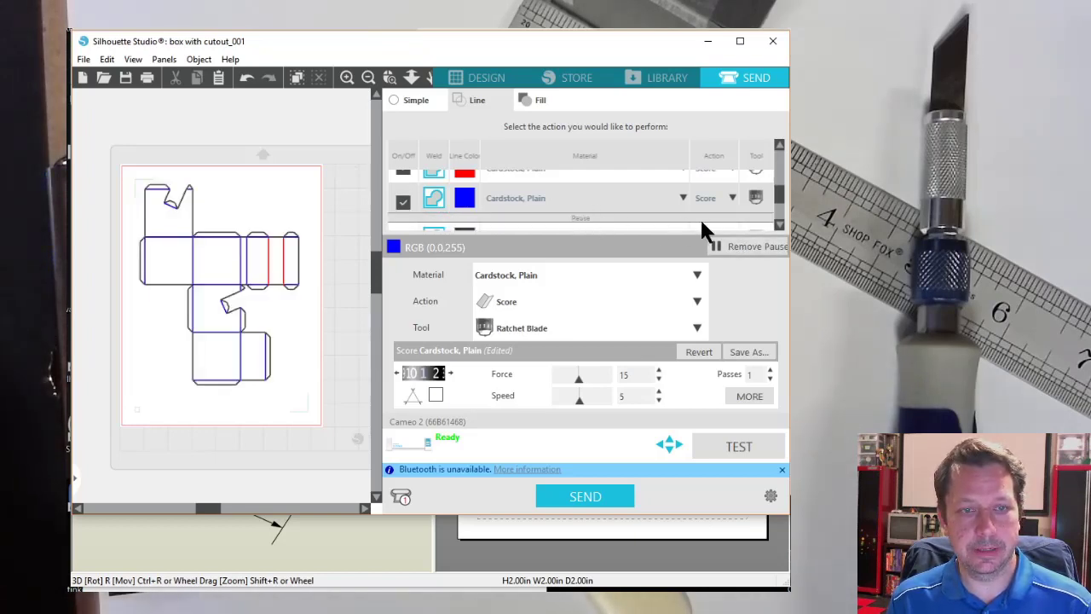
Select Cardstock, Plain as the material for the dark grey cut lines and increase their blade depth
{"action": "scroll", "coordinate": [695, 220], "scroll_direction": "down", "scroll_amount": 2}
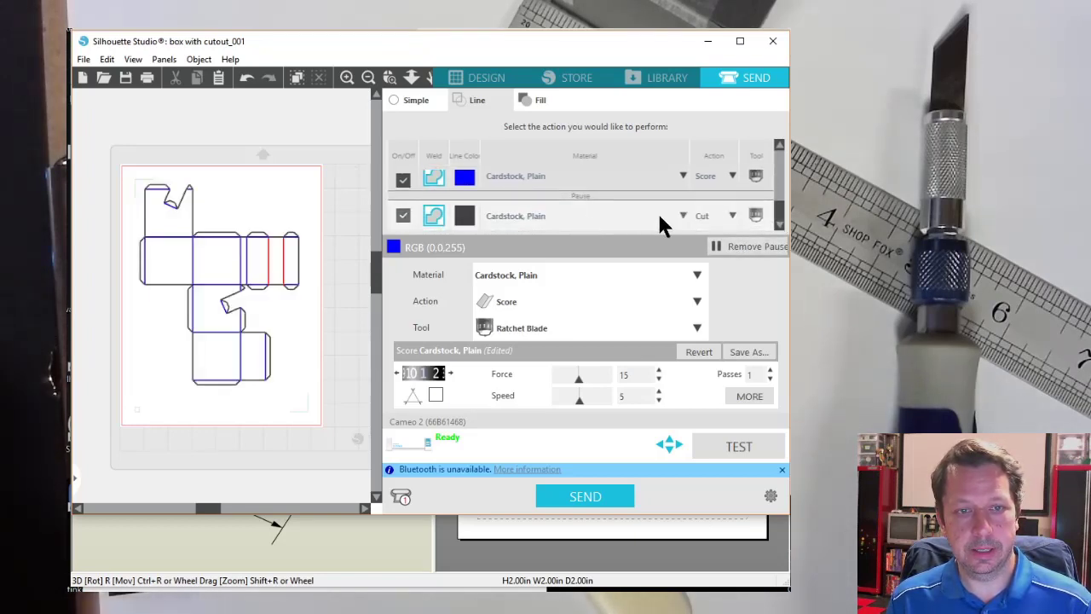
{"action": "left_click", "coordinate": [594, 212]}
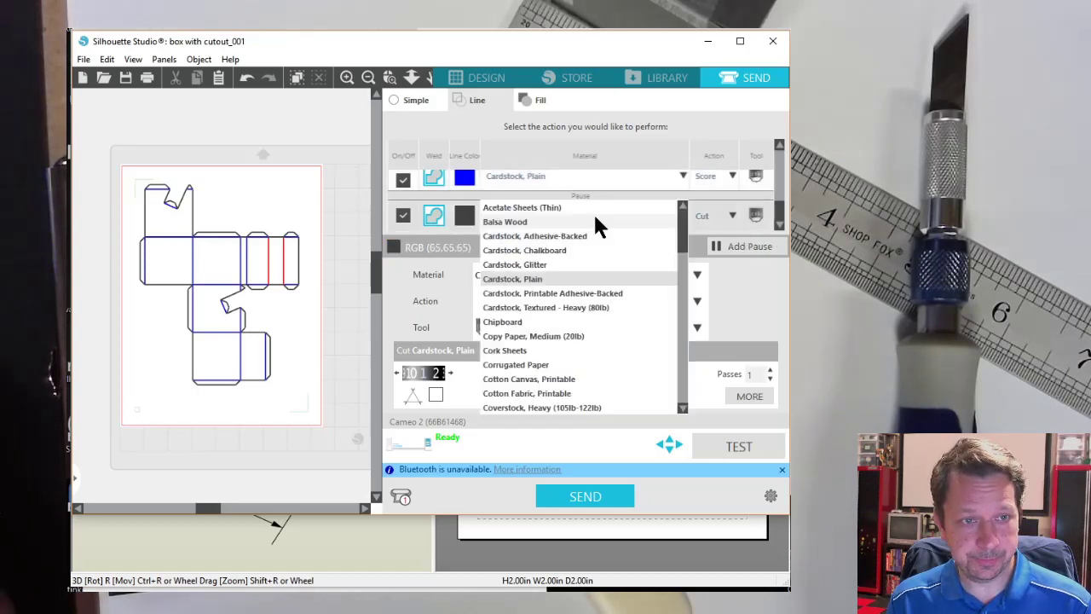
{"action": "left_click", "coordinate": [522, 280]}
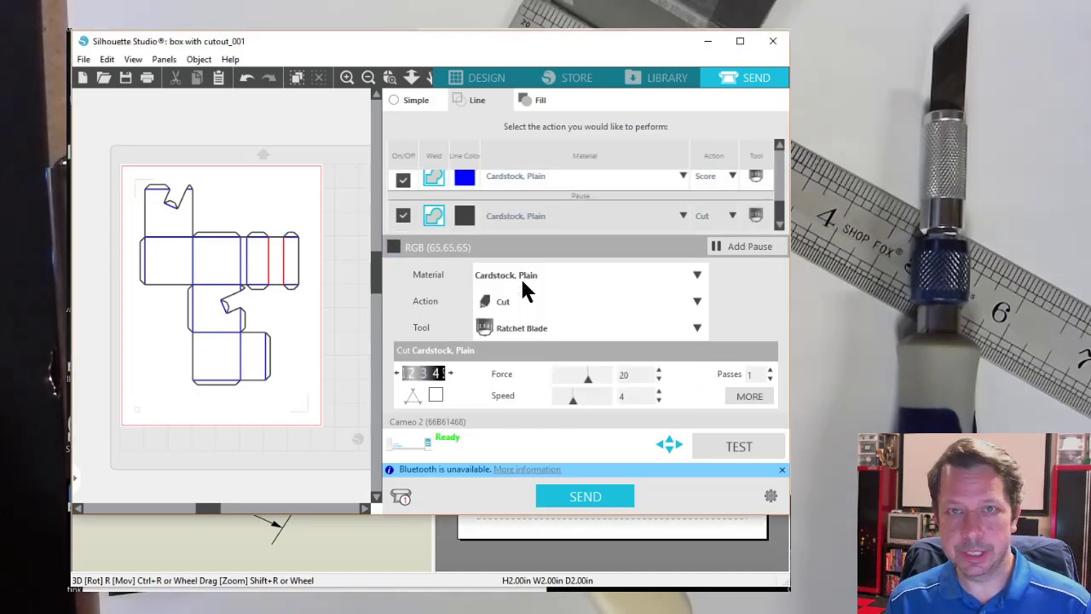
{"action": "left_click", "coordinate": [450, 378]}
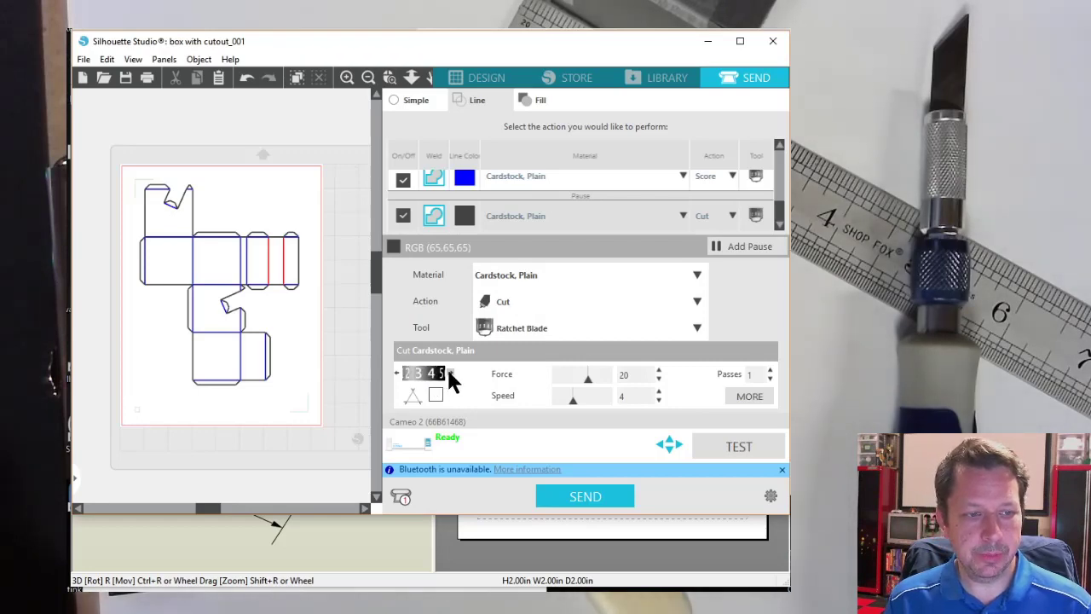